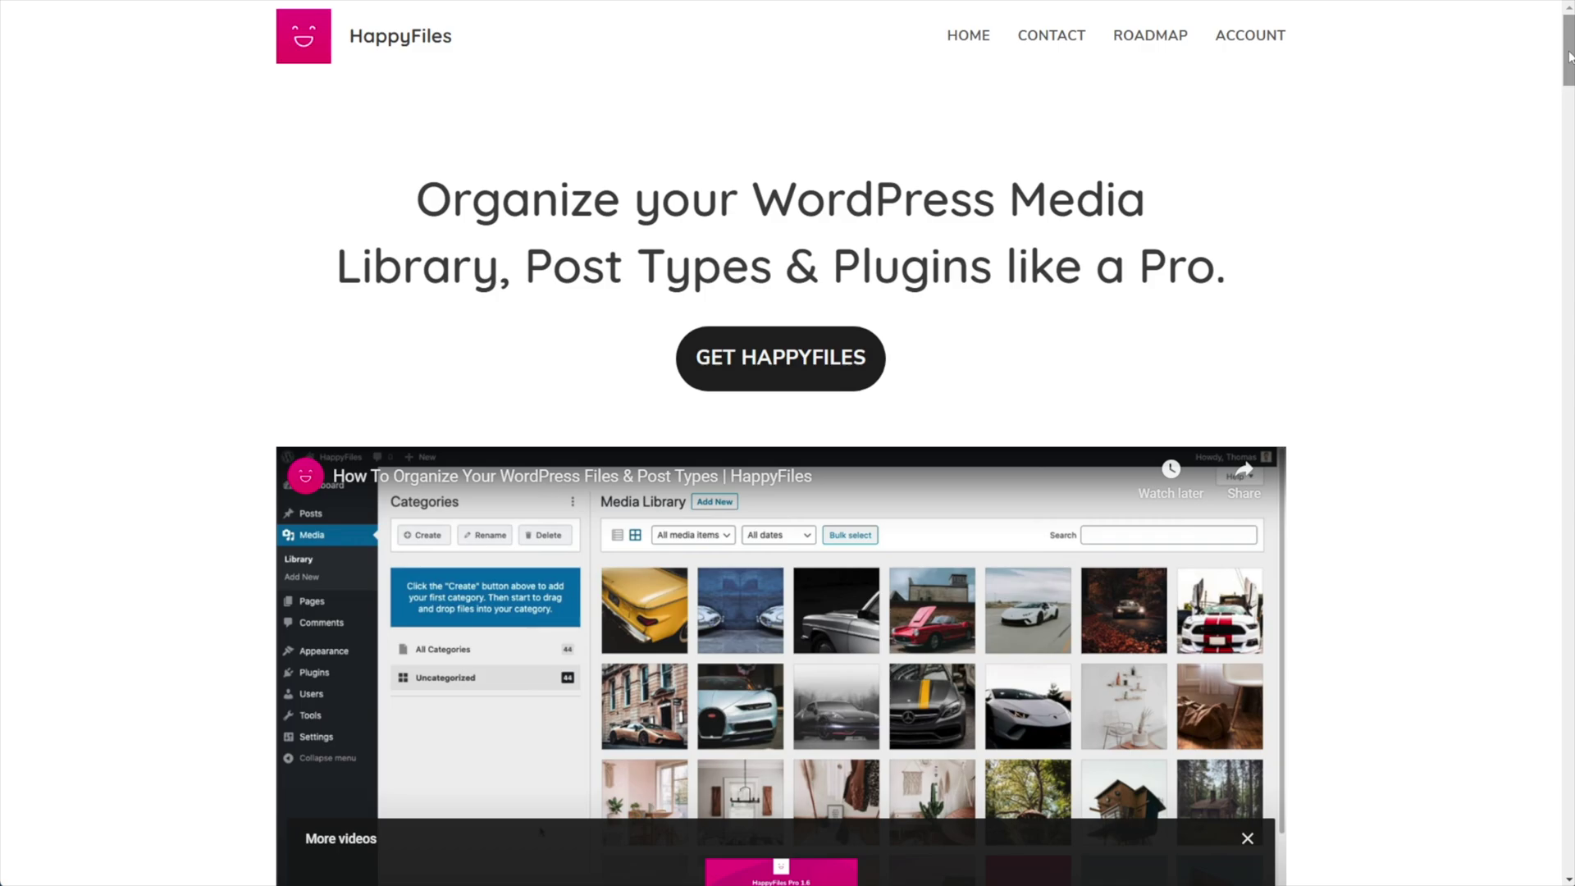
Scroll down through the happyfiles.io feature sections to read the overview
drag(1569, 55, 1566, 152)
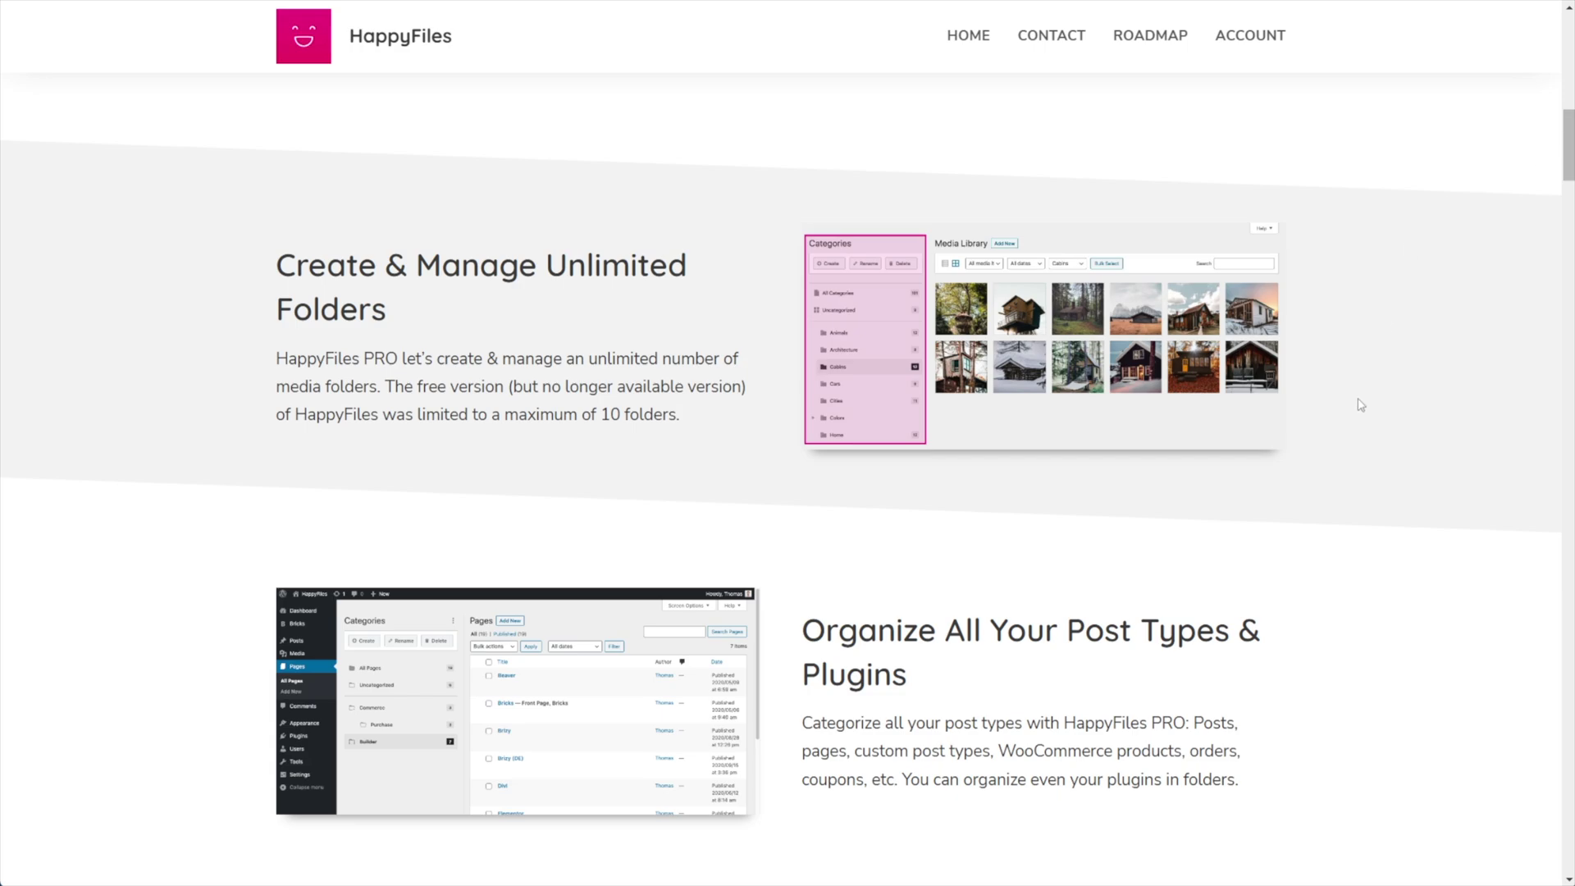
scroll(1353, 406, down, 4)
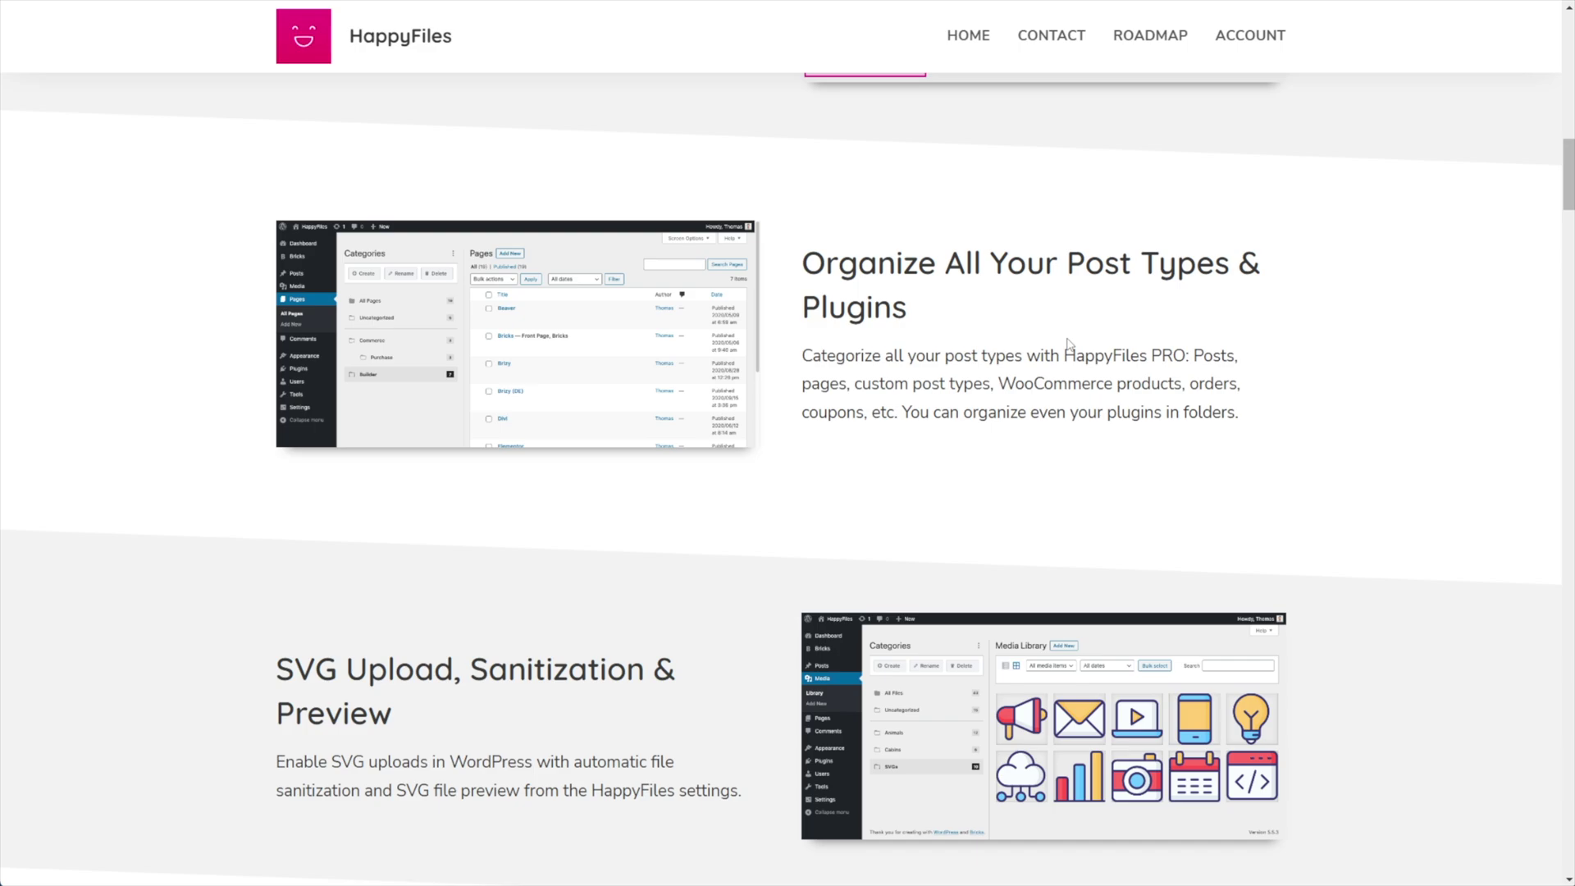
scroll(978, 353, down, 3)
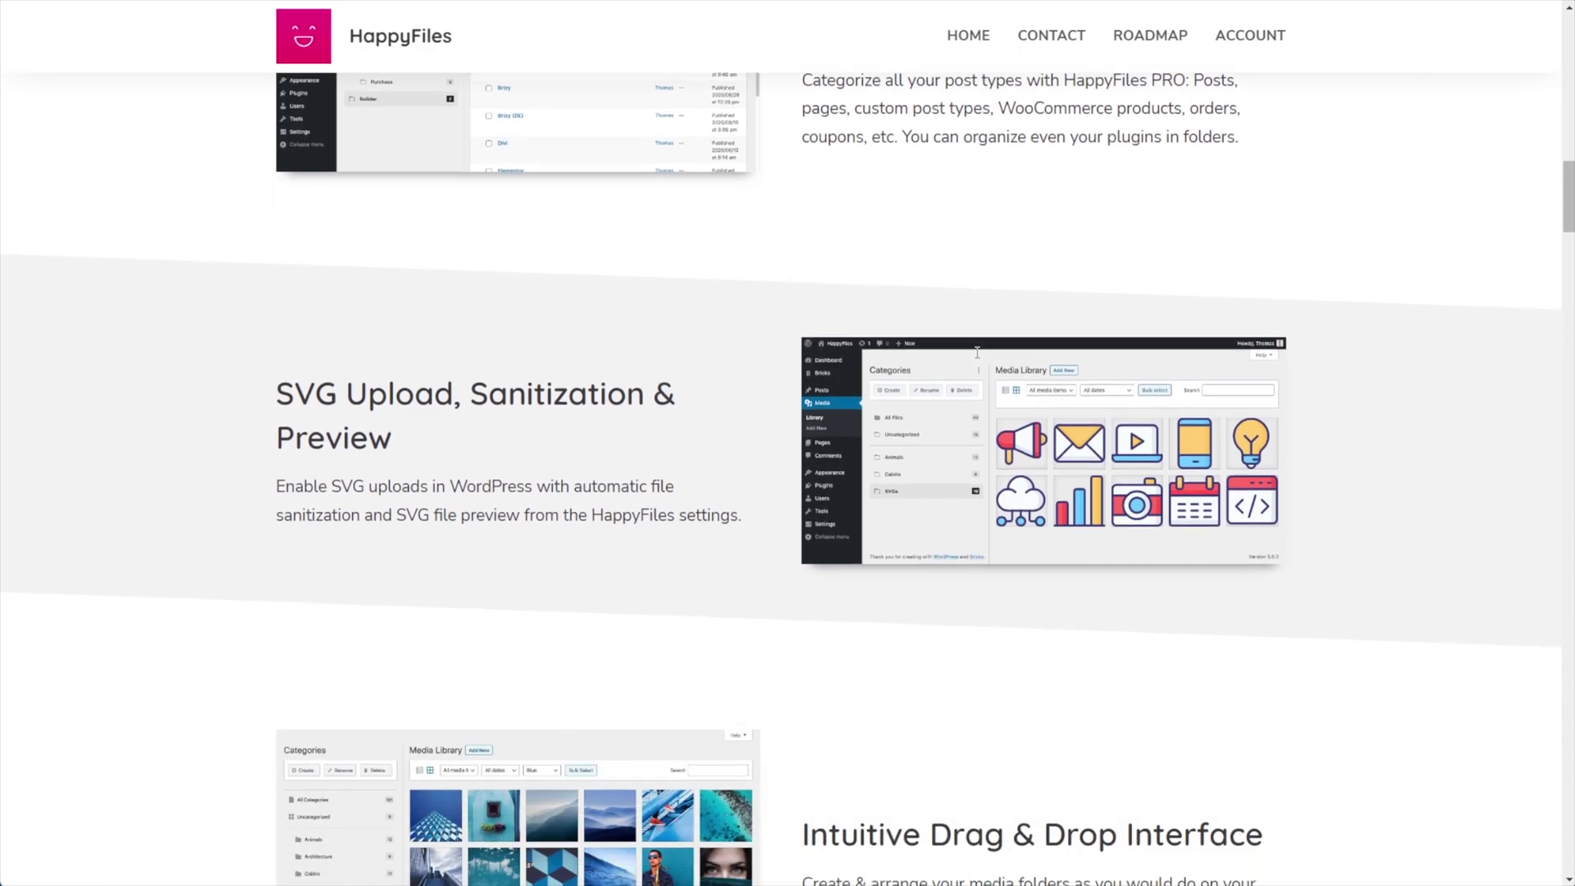
scroll(975, 357, down, 2)
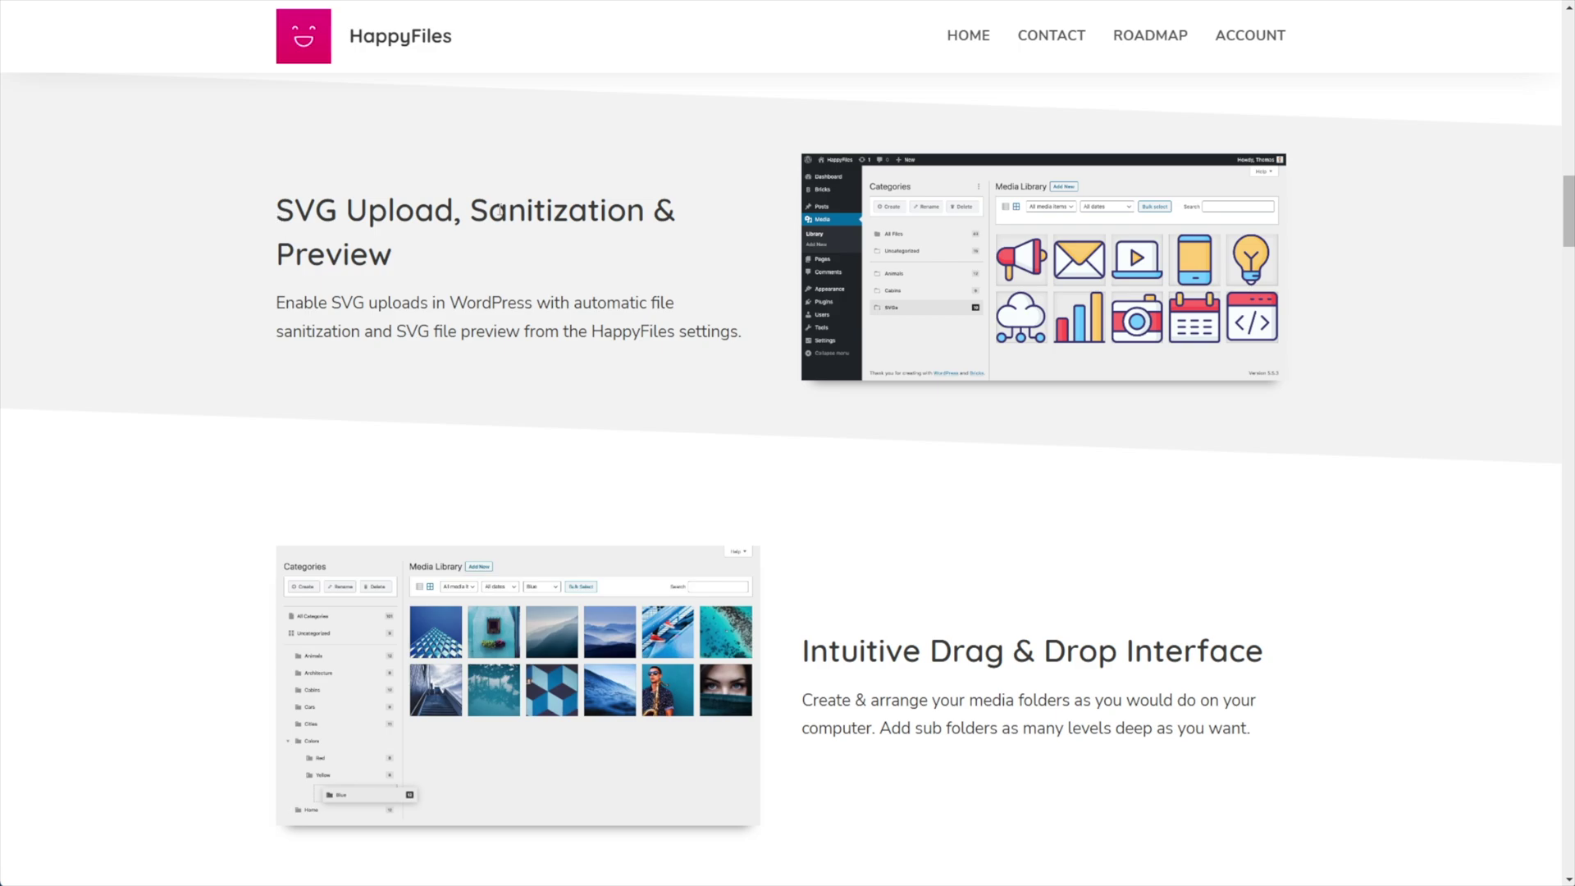
scroll(574, 319, down, 7)
scroll(574, 319, down, 6)
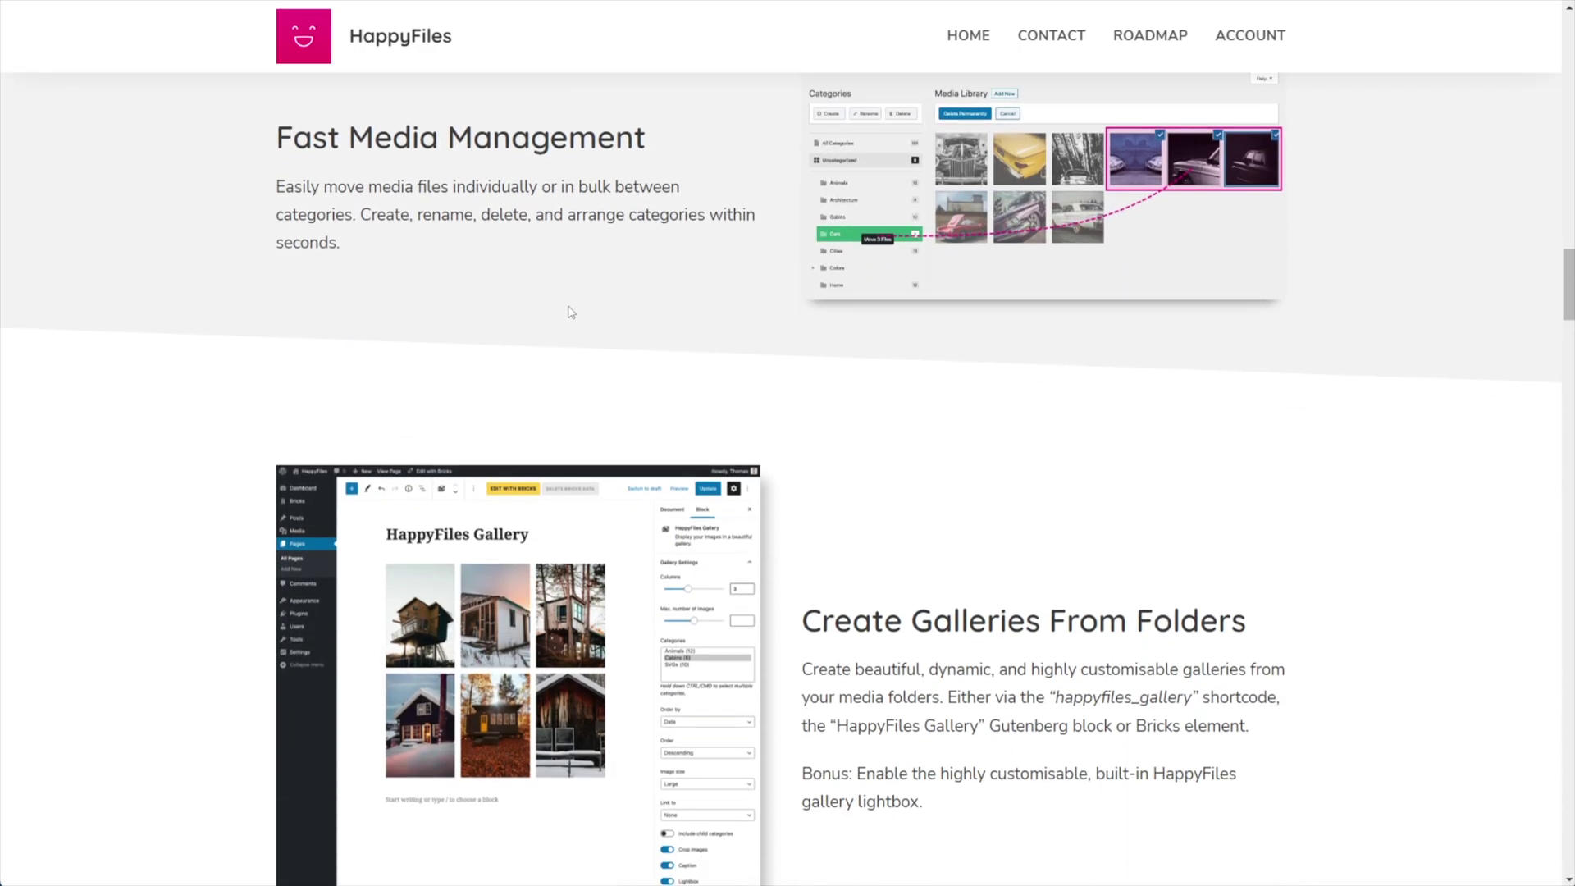
scroll(568, 318, down, 4)
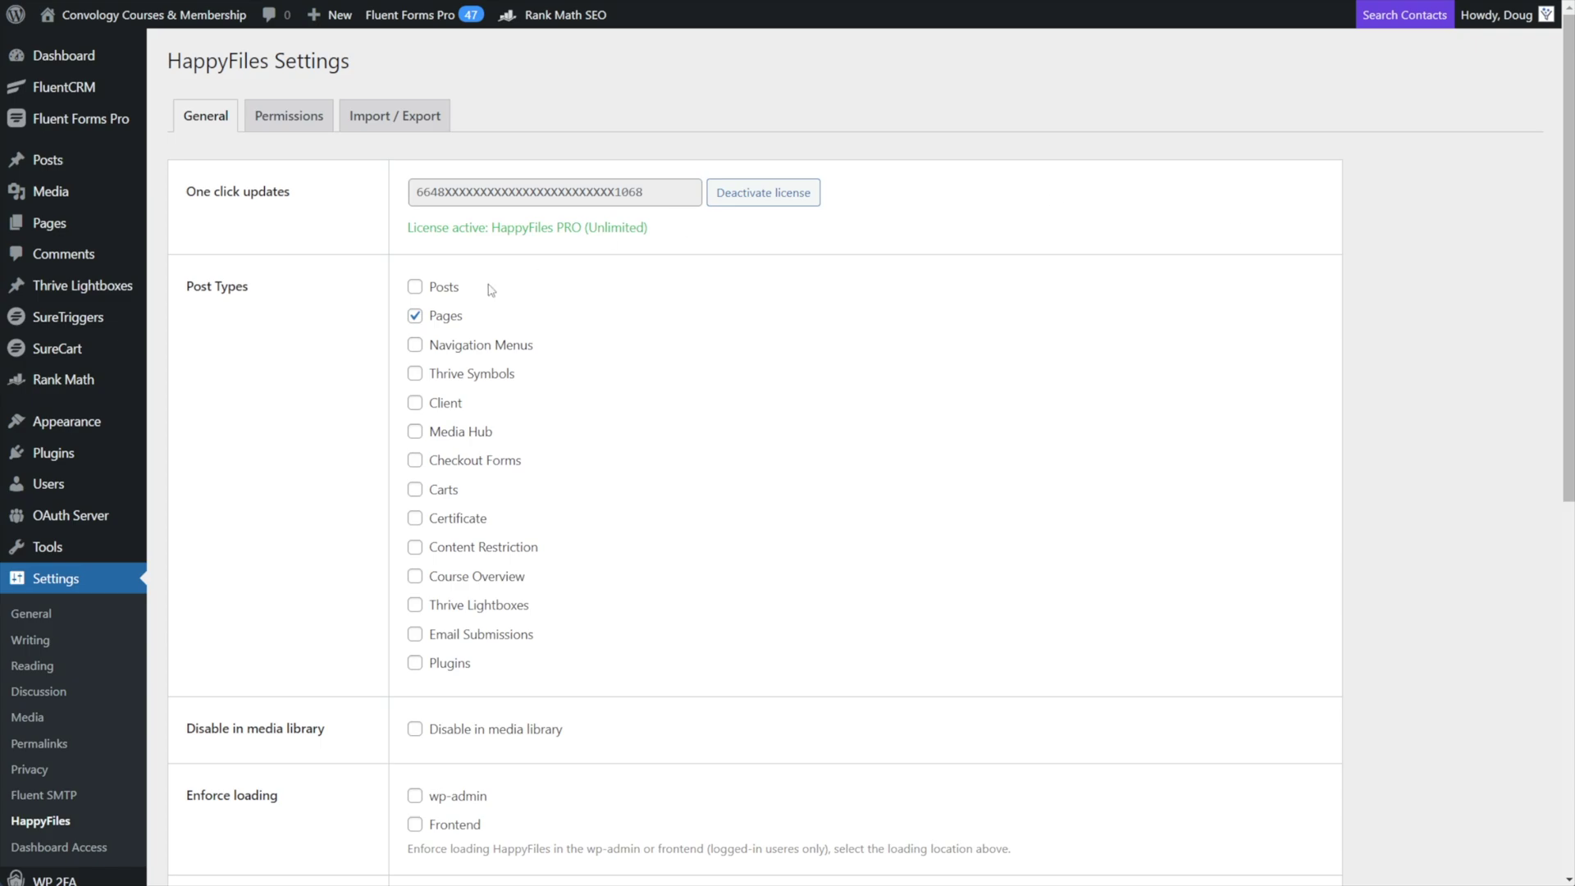
drag(249, 288, 187, 286)
click(285, 305)
scroll(82, 607, down, 3)
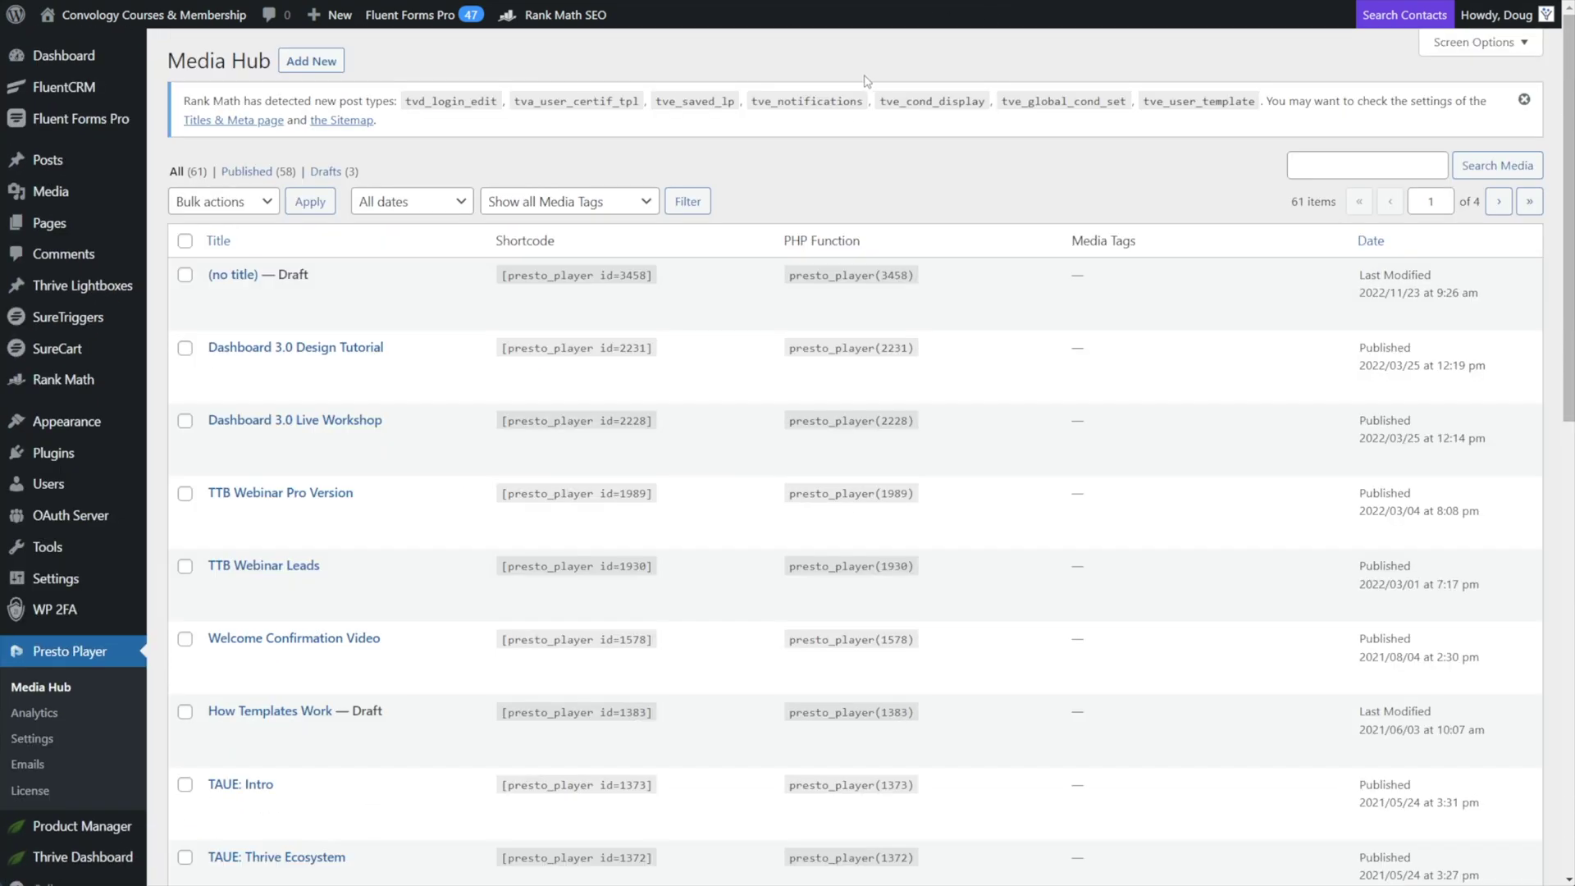
Dismiss the Rank Math new post types notice on the HappyFiles Settings page
click(1523, 100)
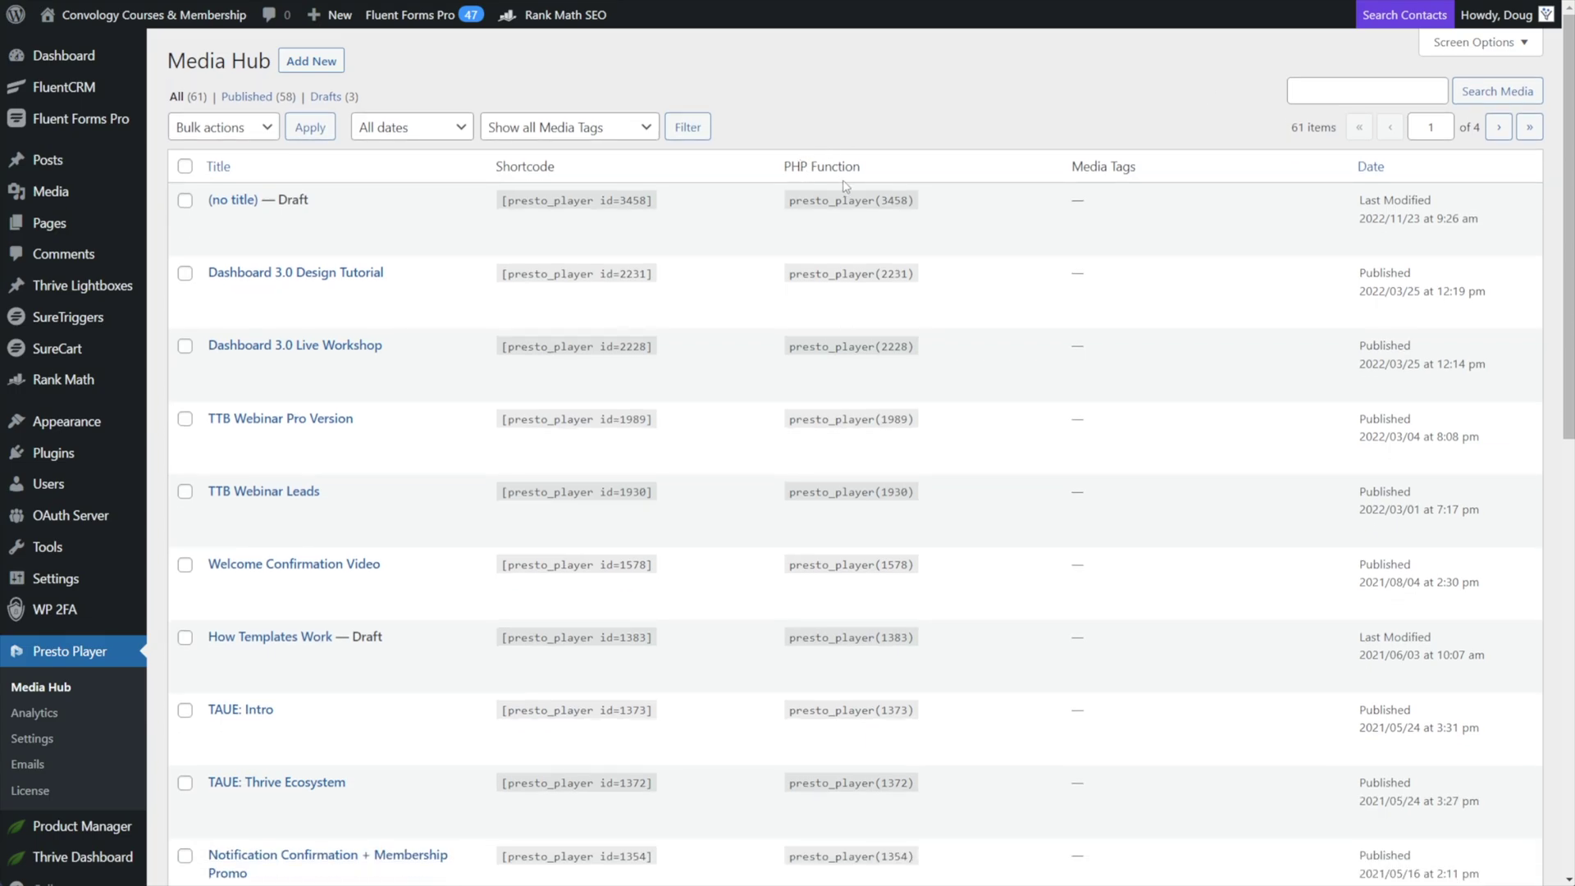
scroll(786, 227, down, 6)
scroll(786, 227, down, 6)
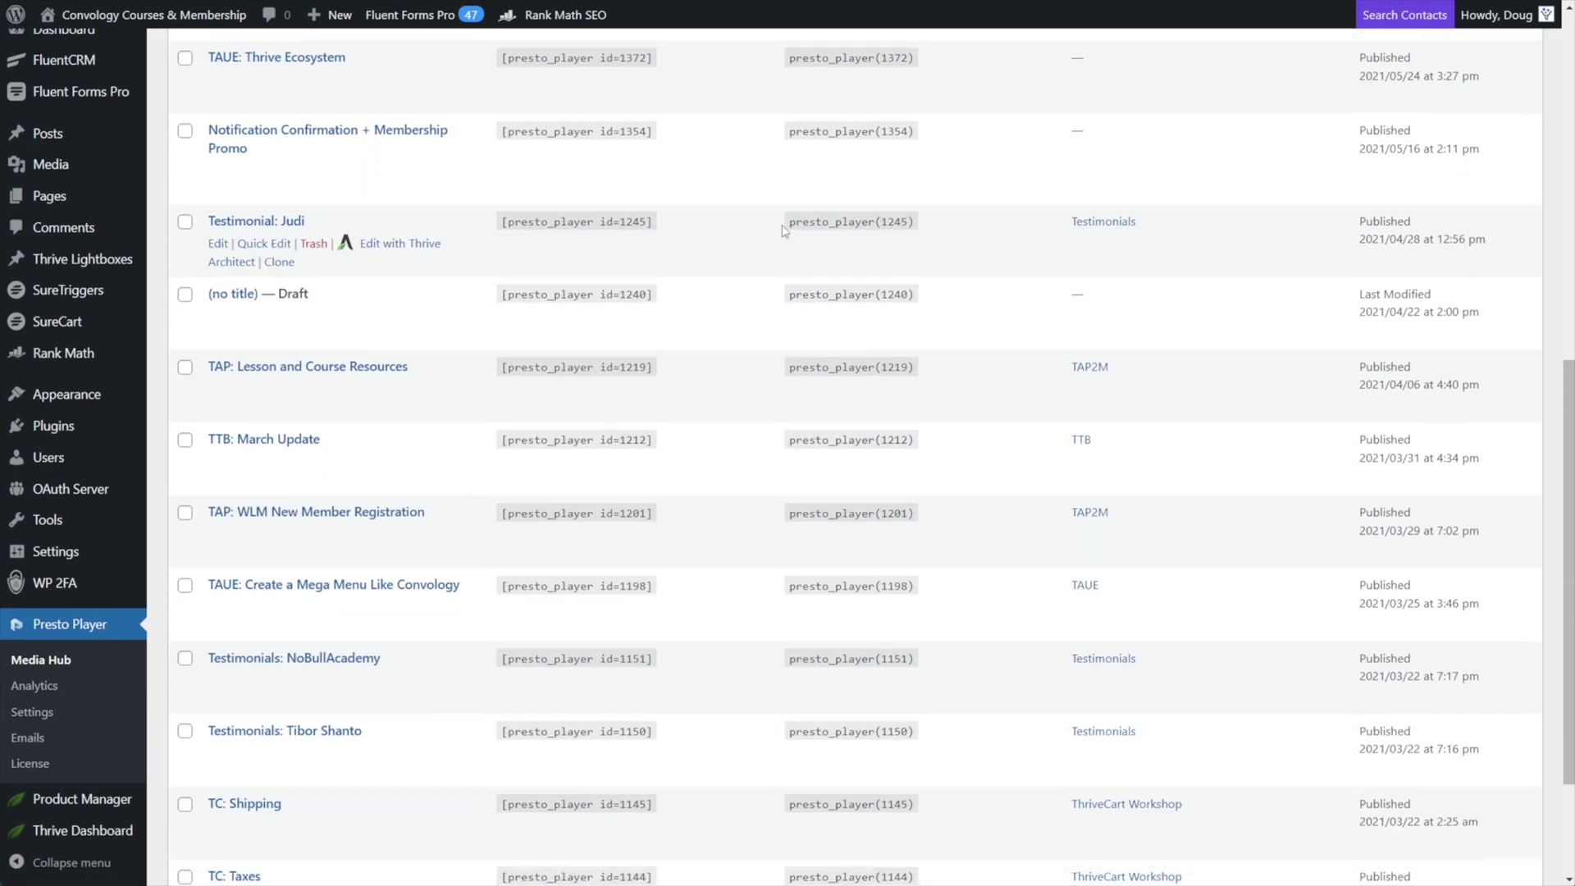
scroll(780, 246, up, 10)
scroll(781, 251, up, 1)
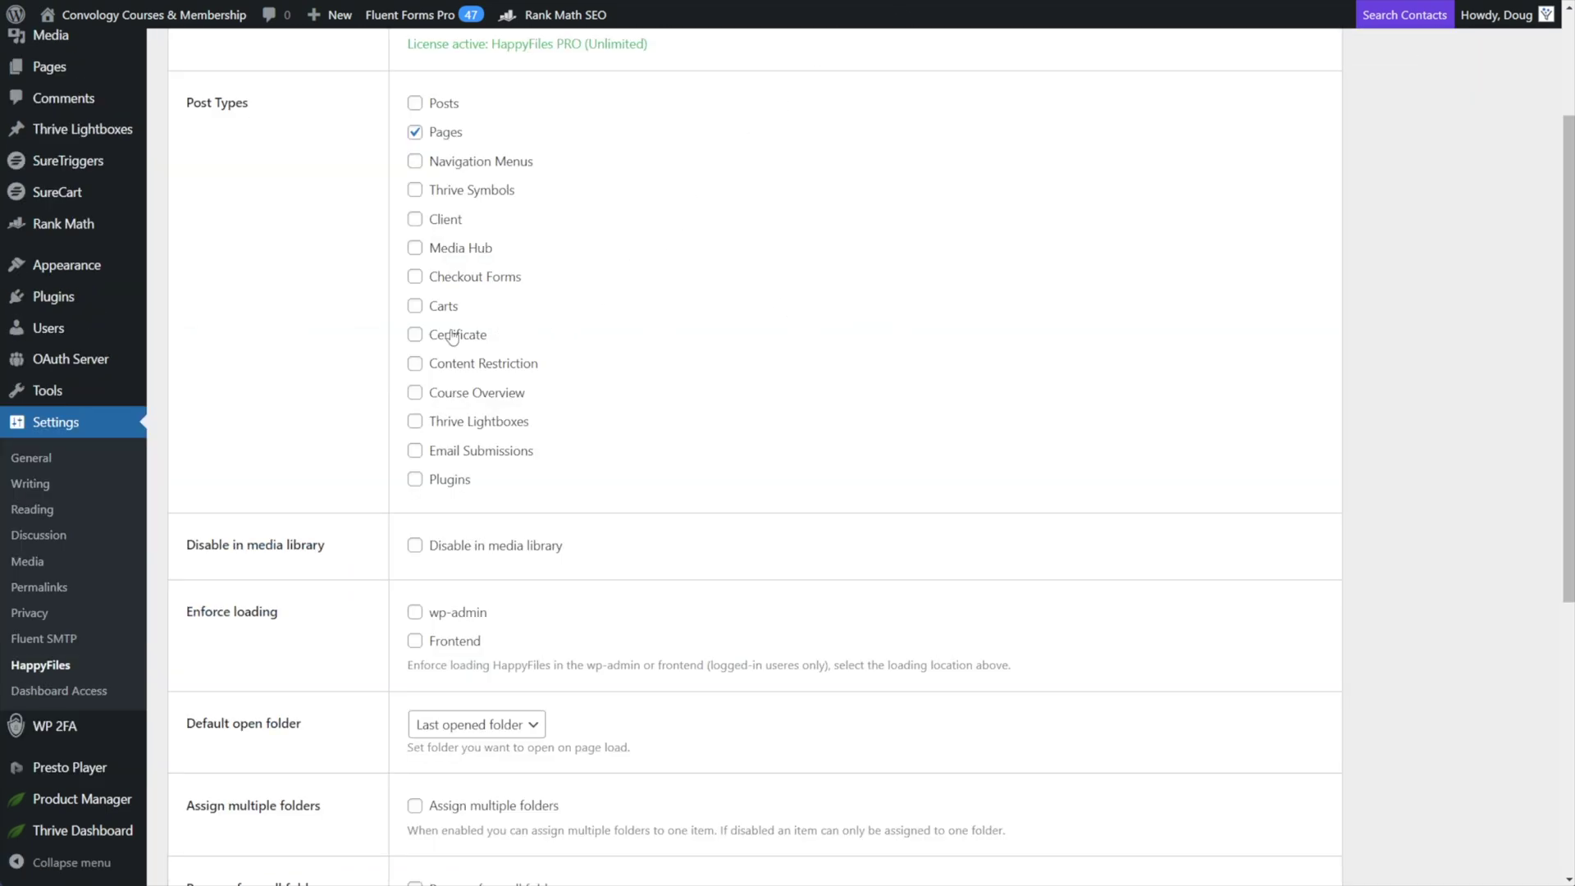
Enable HappyFiles folders for the Media Hub post type and save the settings
click(415, 248)
scroll(334, 361, down, 5)
click(236, 831)
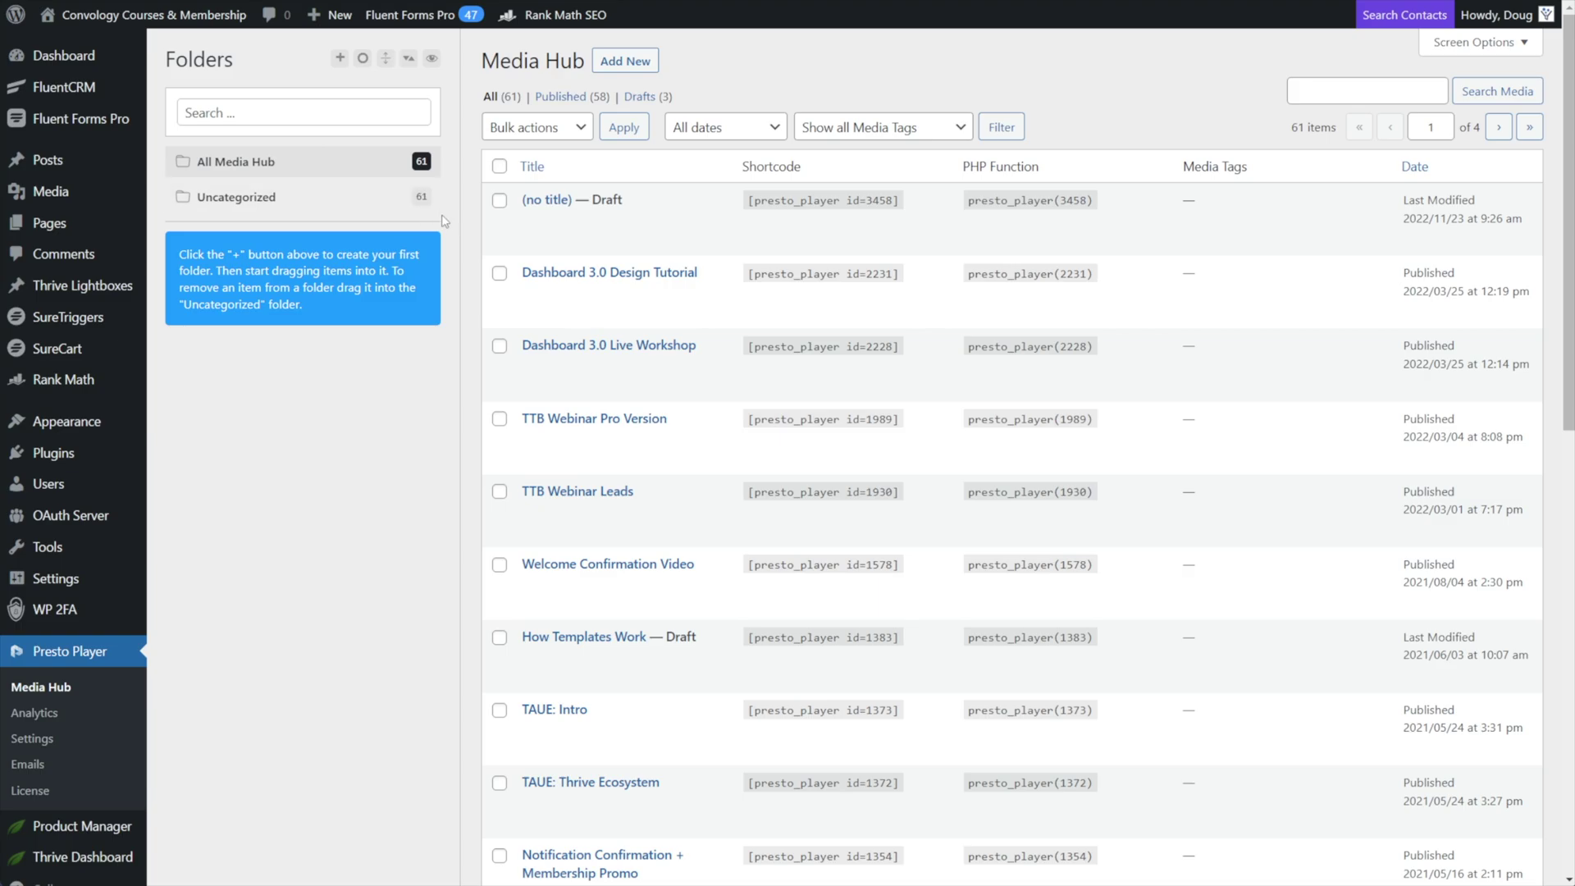
Select both TTB Webinar videos and create a new Media Hub folder named TTB
click(501, 420)
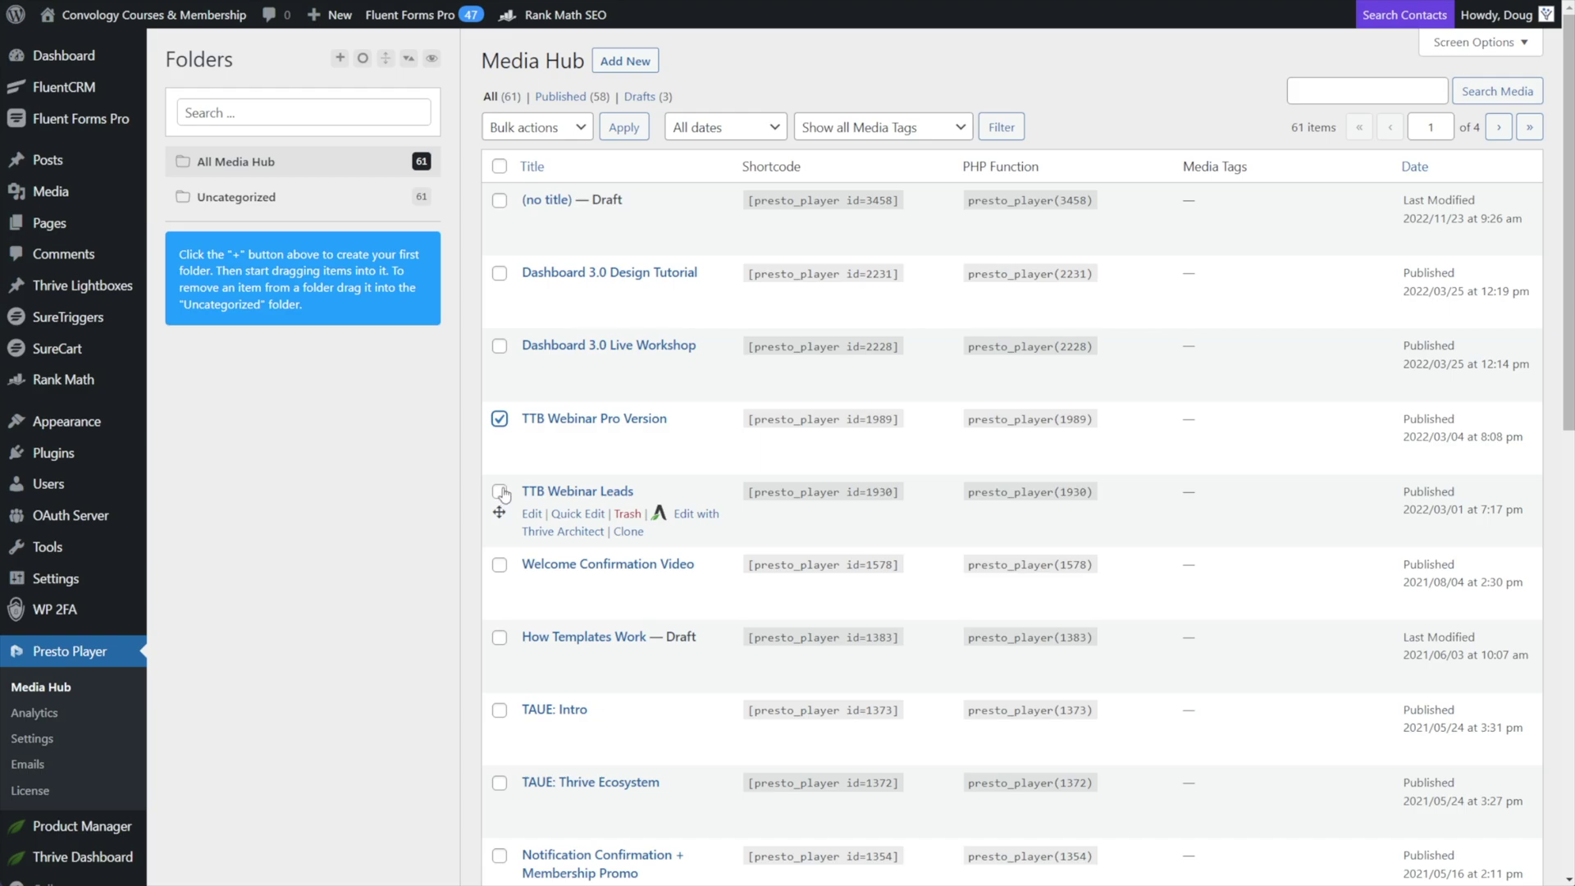
click(500, 492)
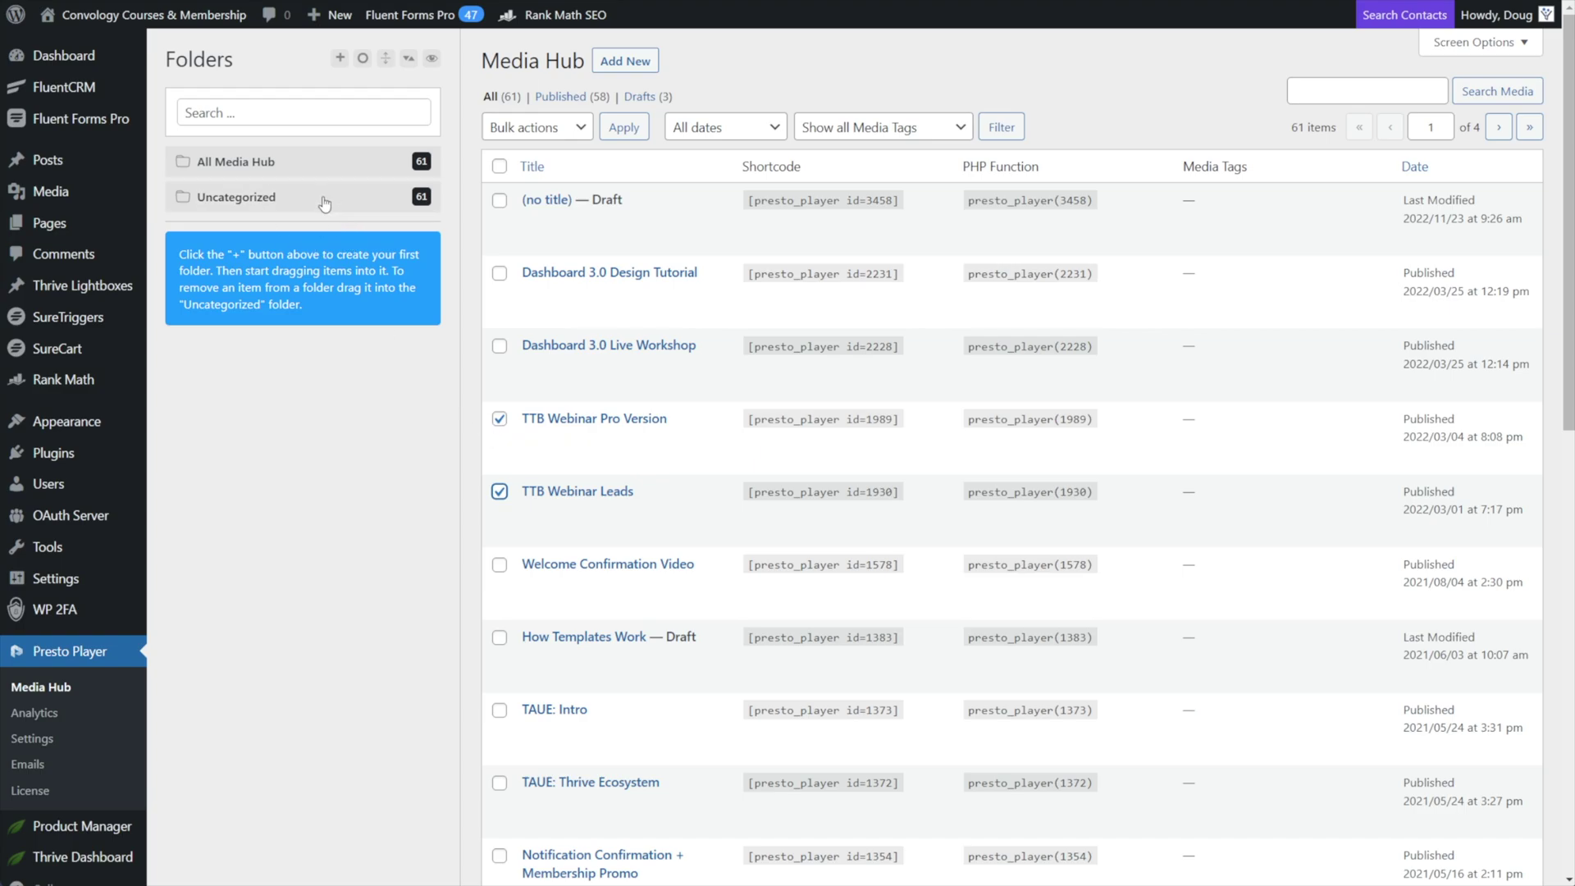
click(337, 60)
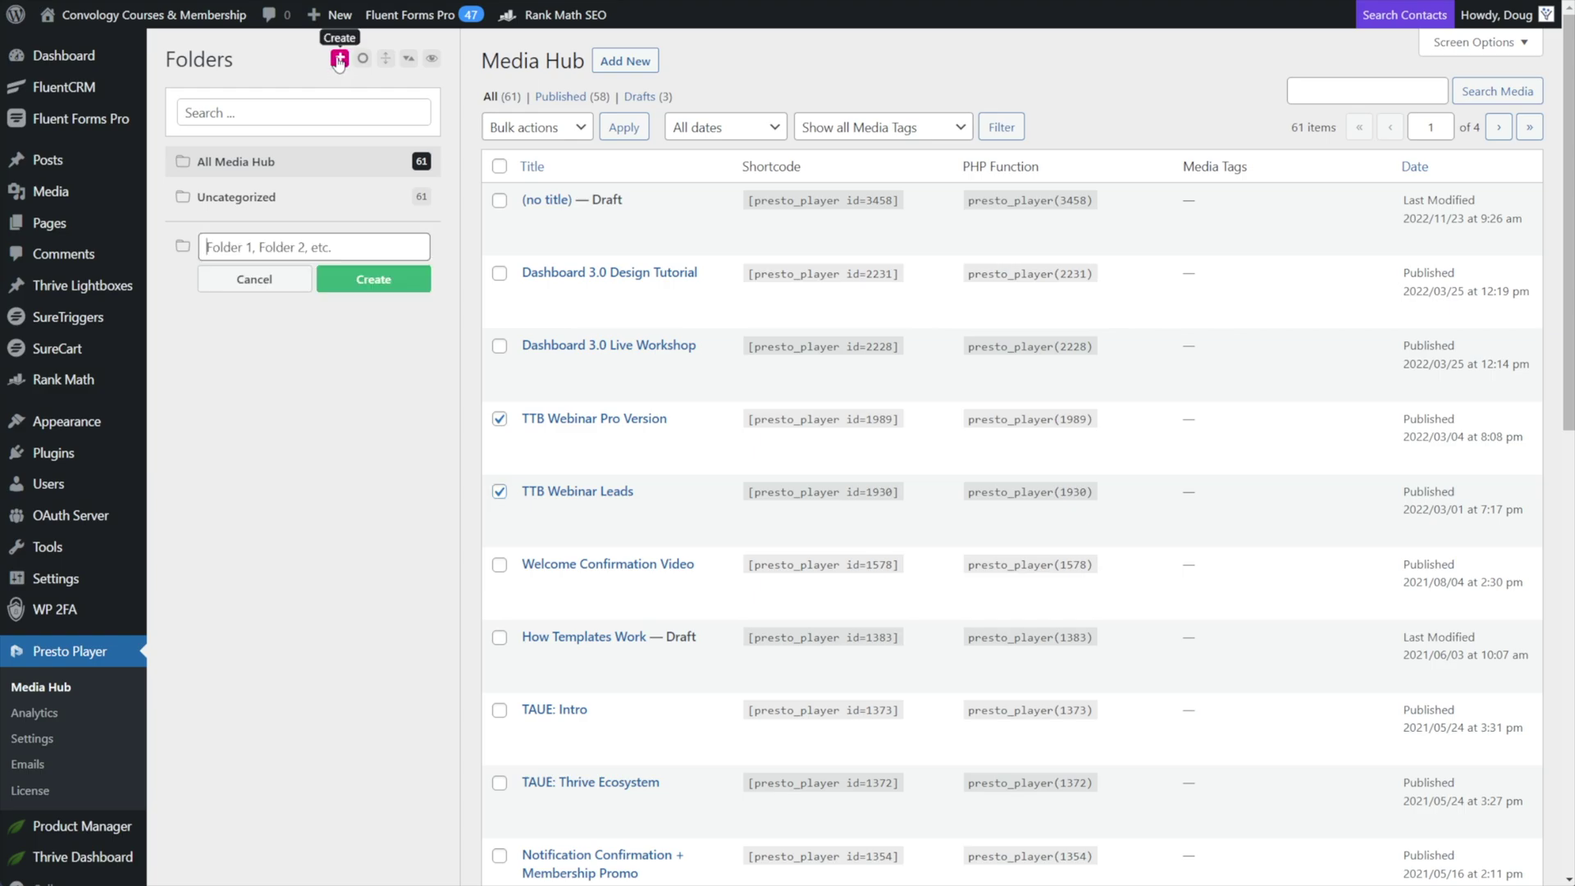
text(TTB)
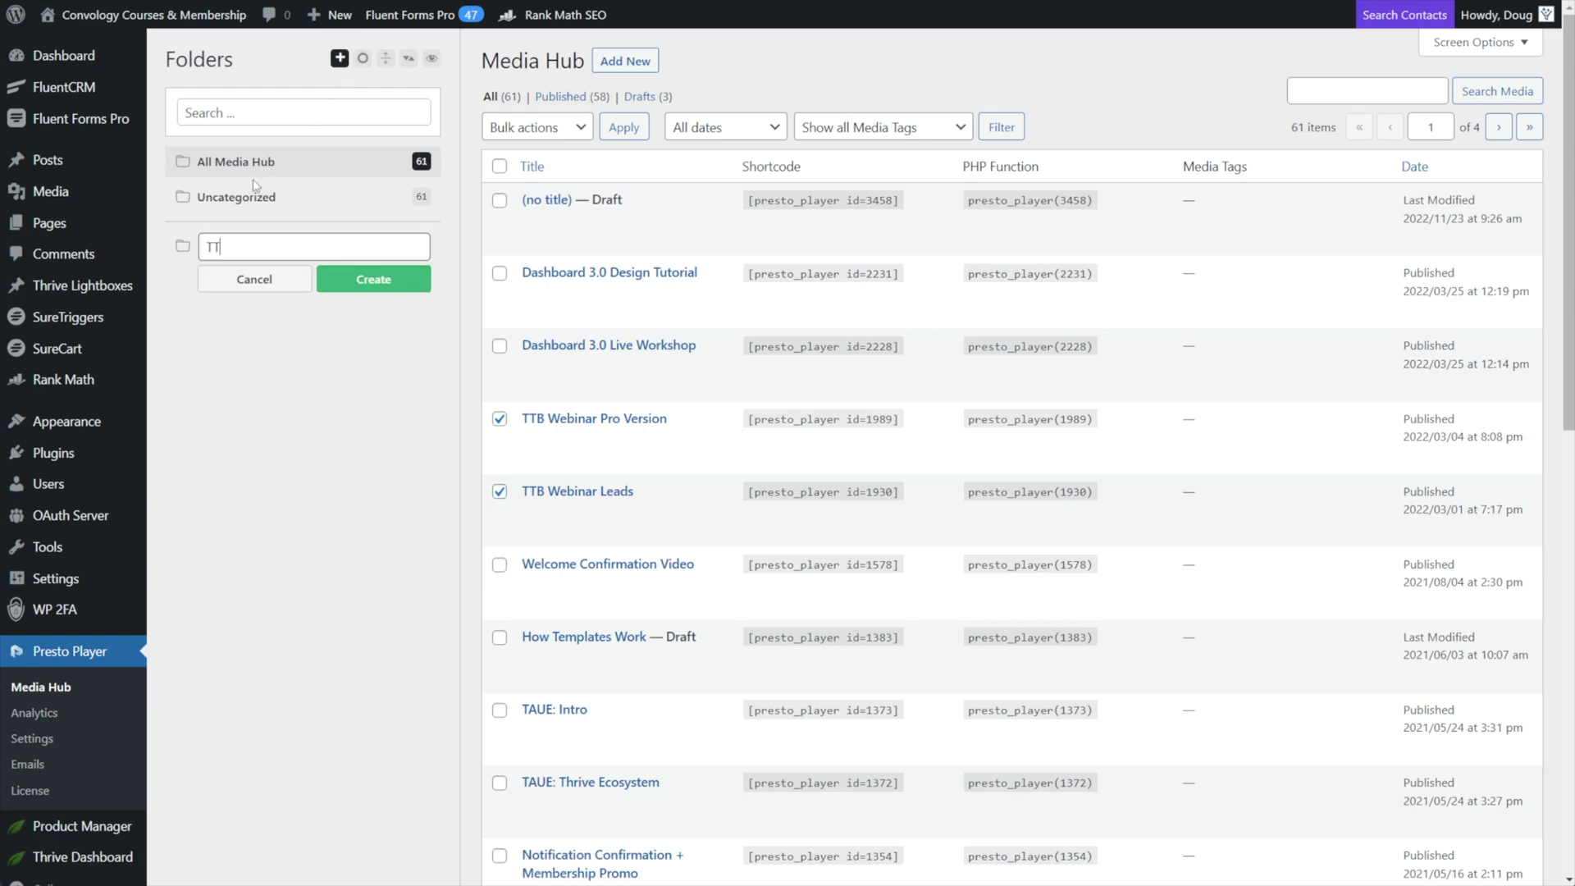
click(369, 283)
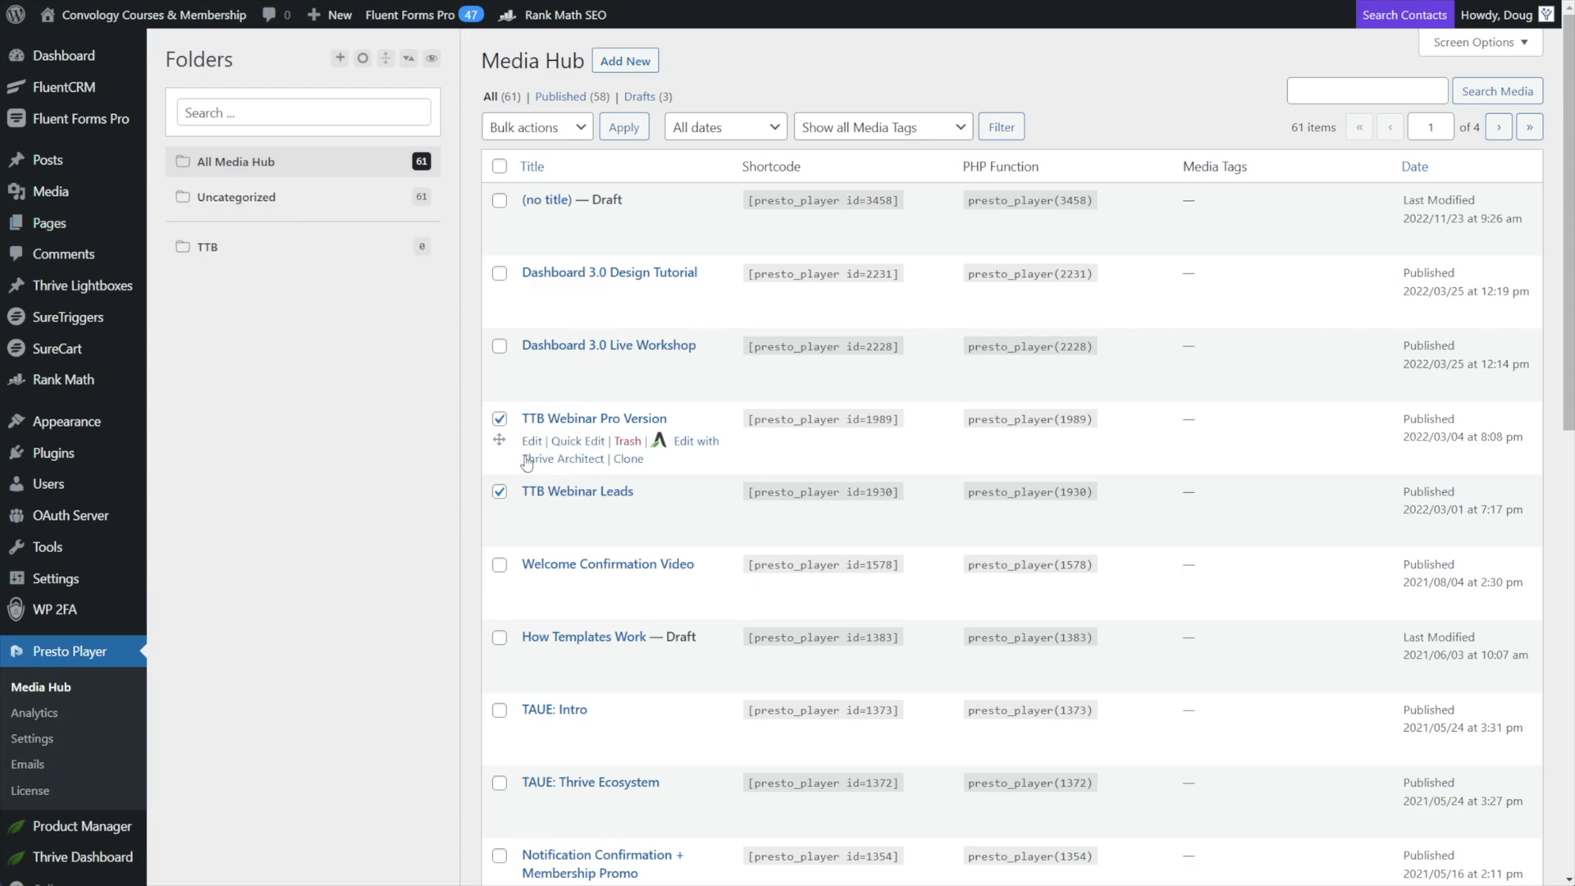
Move TTB Webinar Pro Version, TTB Webinar Leads and TTB: March Update into the TTB folder
drag(525, 434, 218, 248)
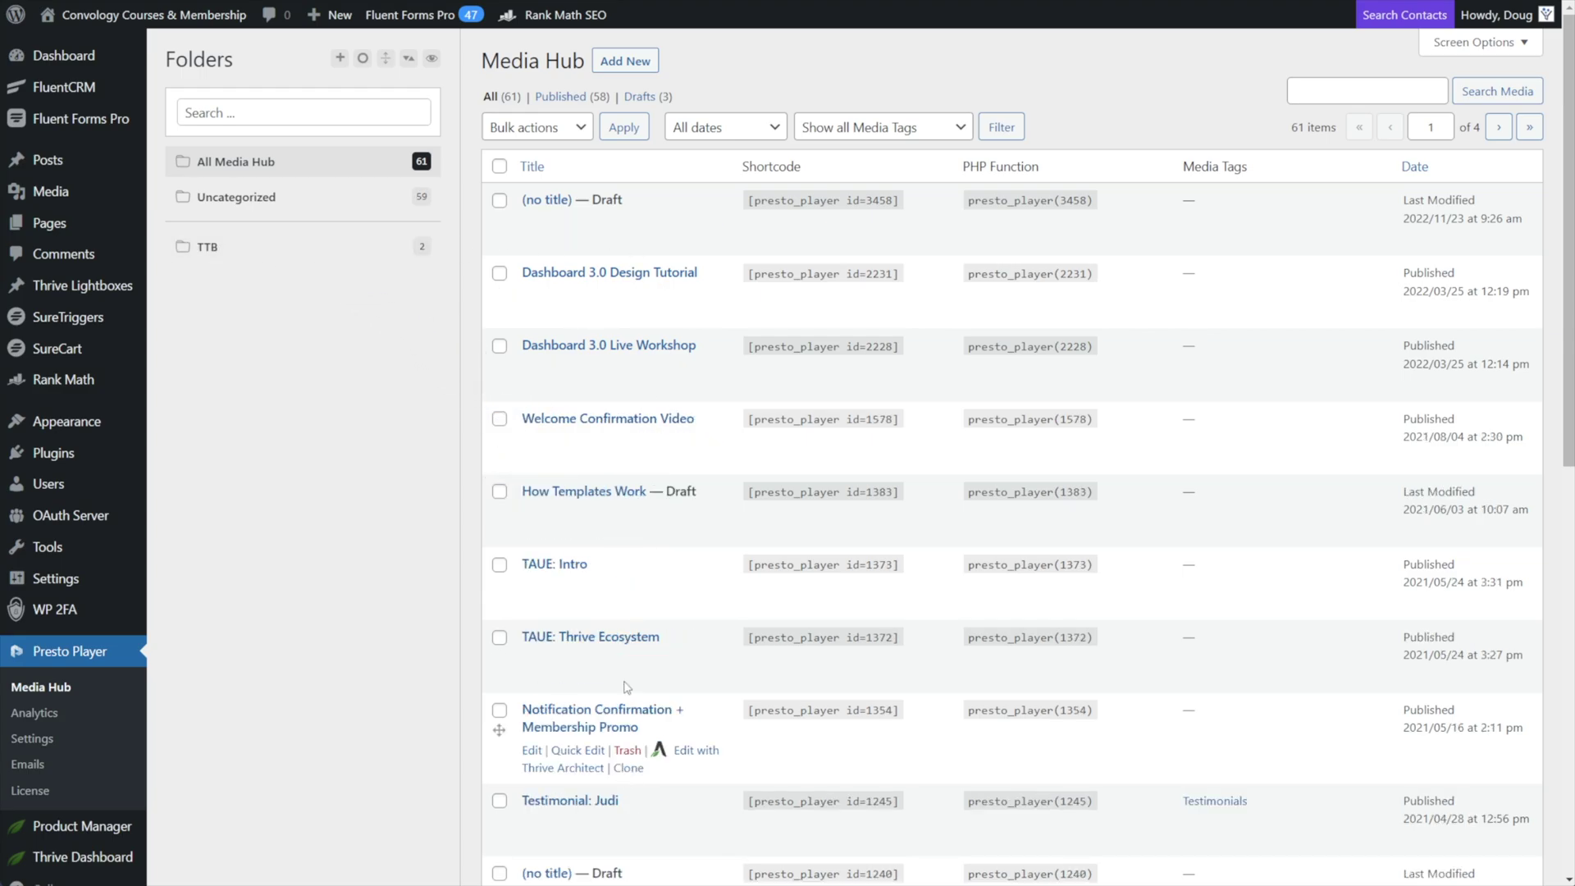
click(205, 255)
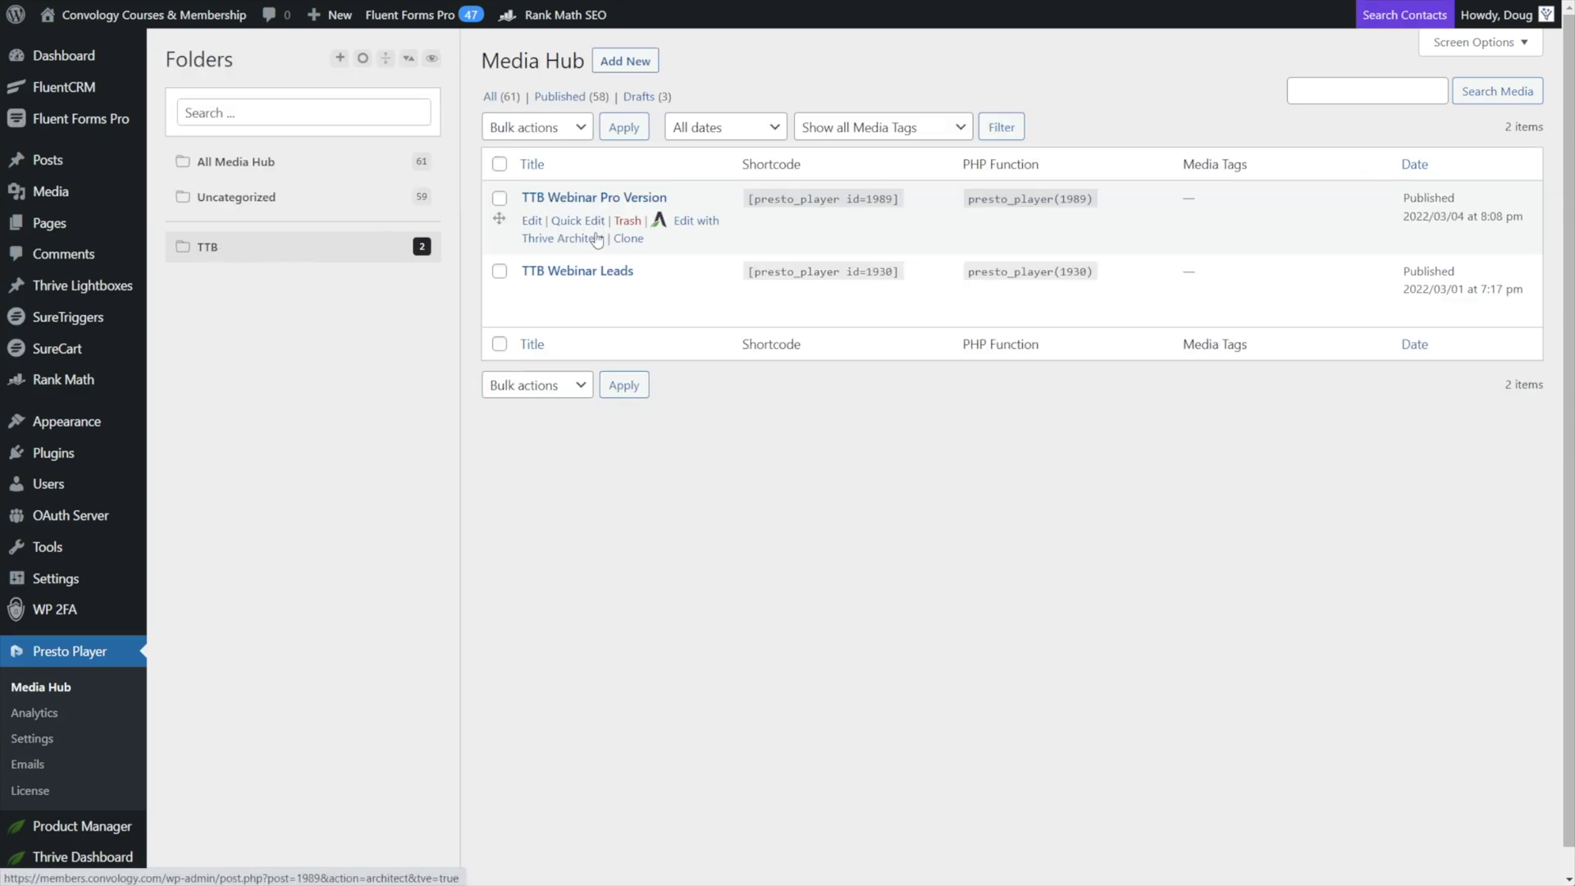
click(223, 198)
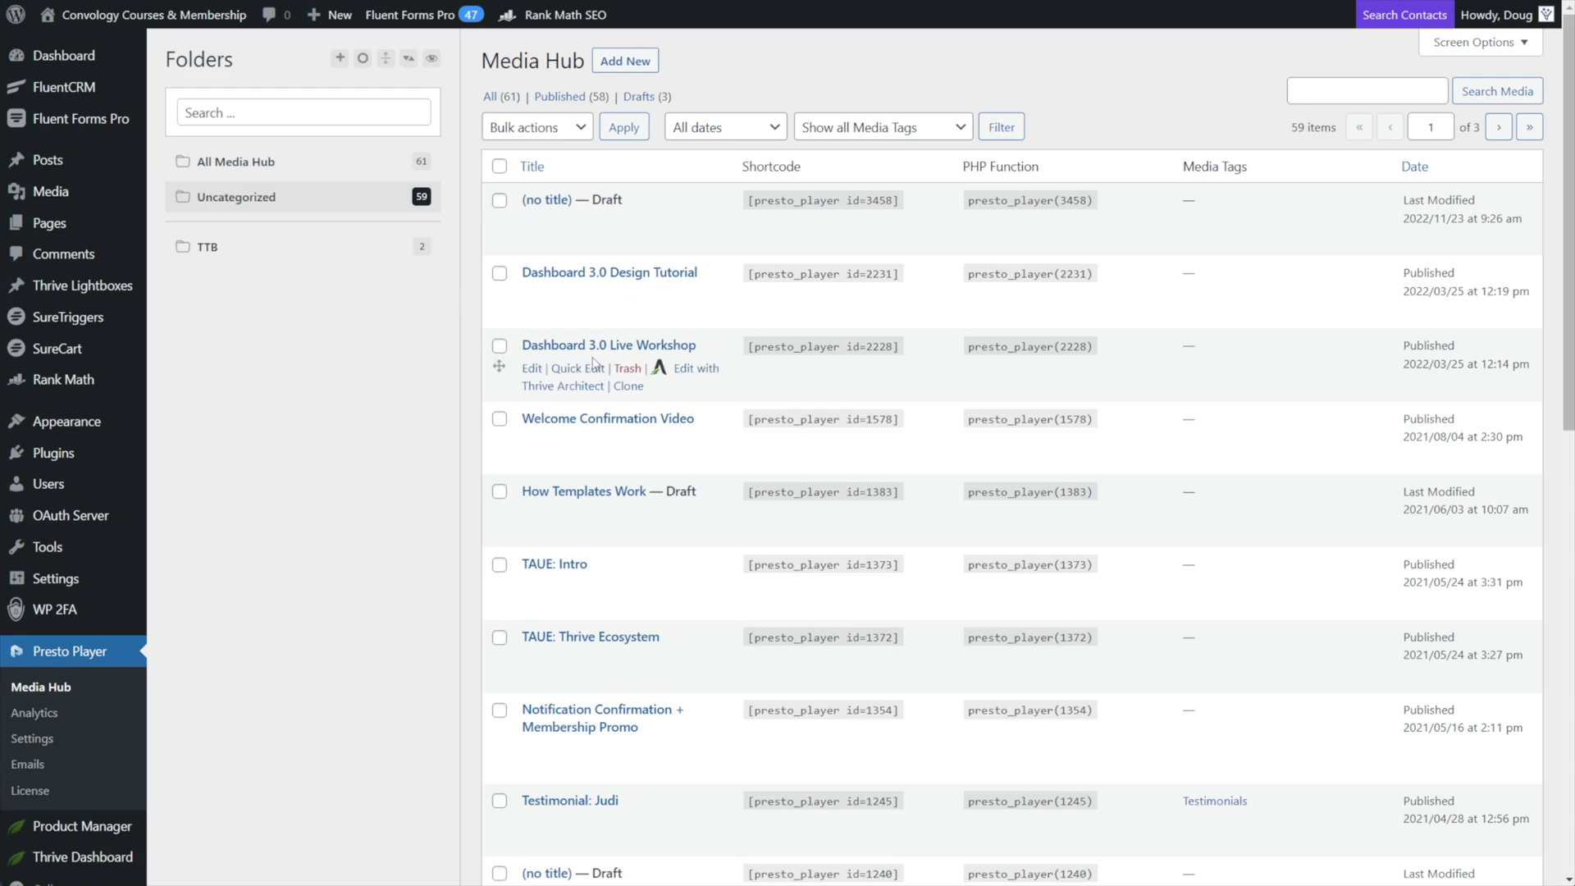
scroll(566, 443, down, 3)
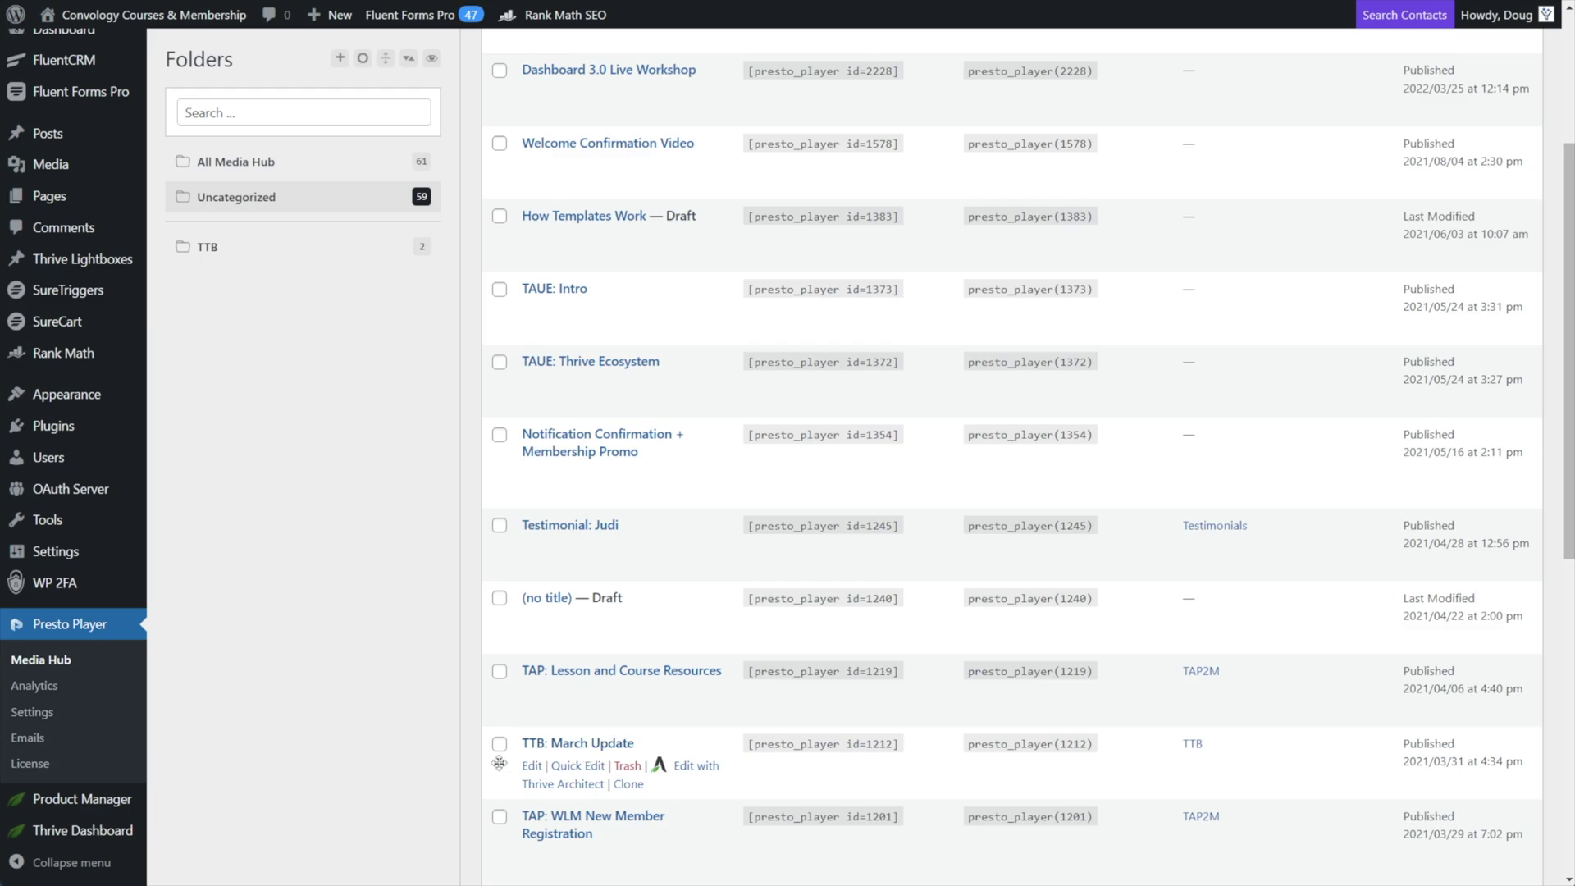
drag(499, 763, 226, 246)
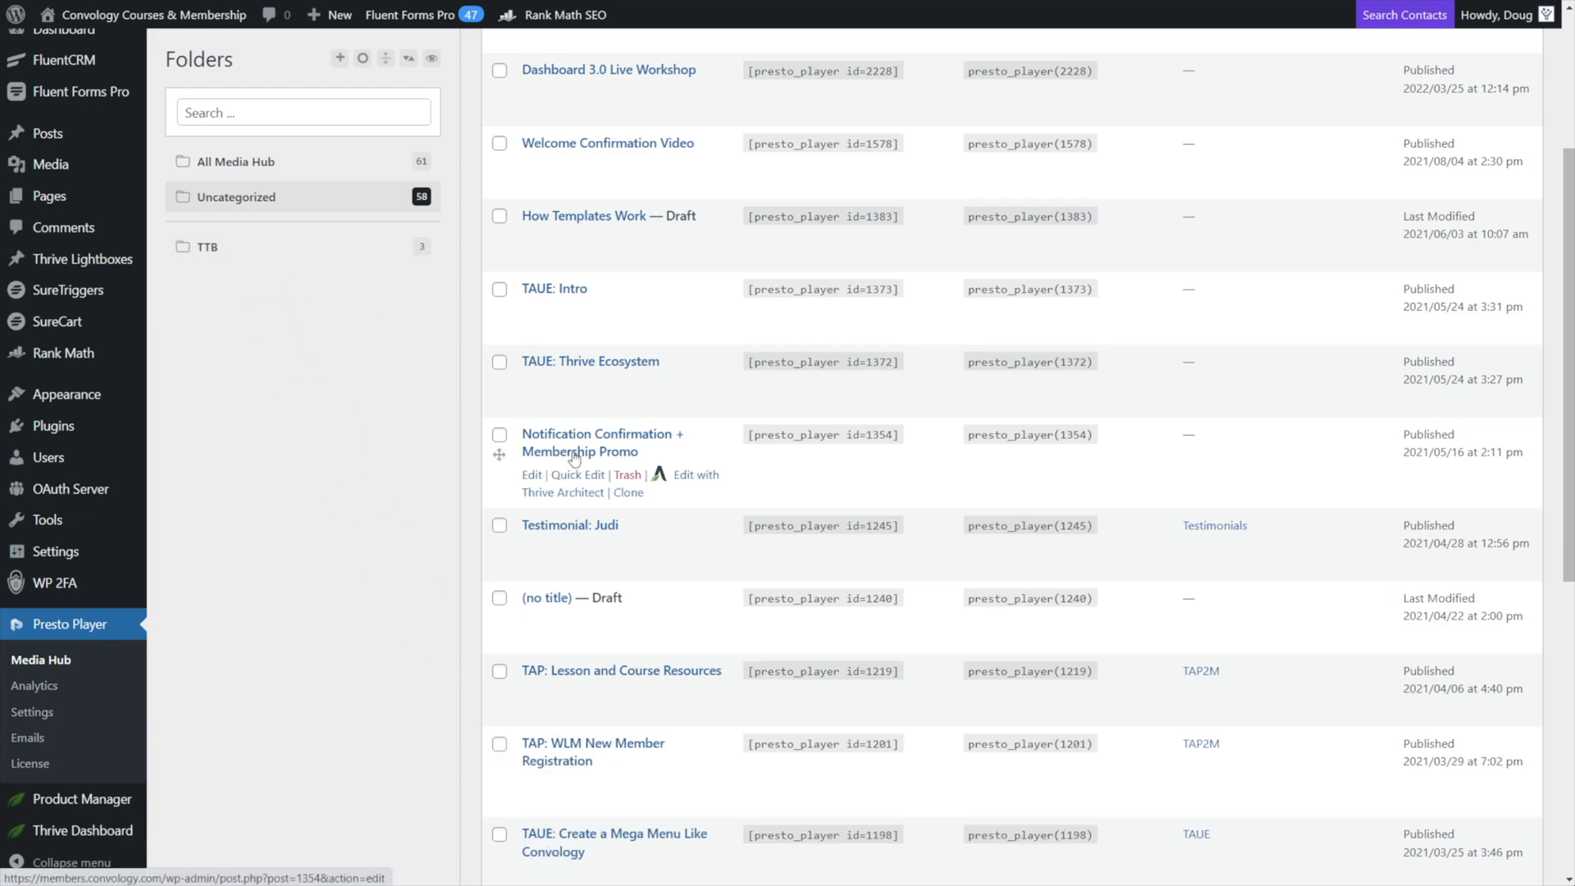
scroll(574, 541, up, 3)
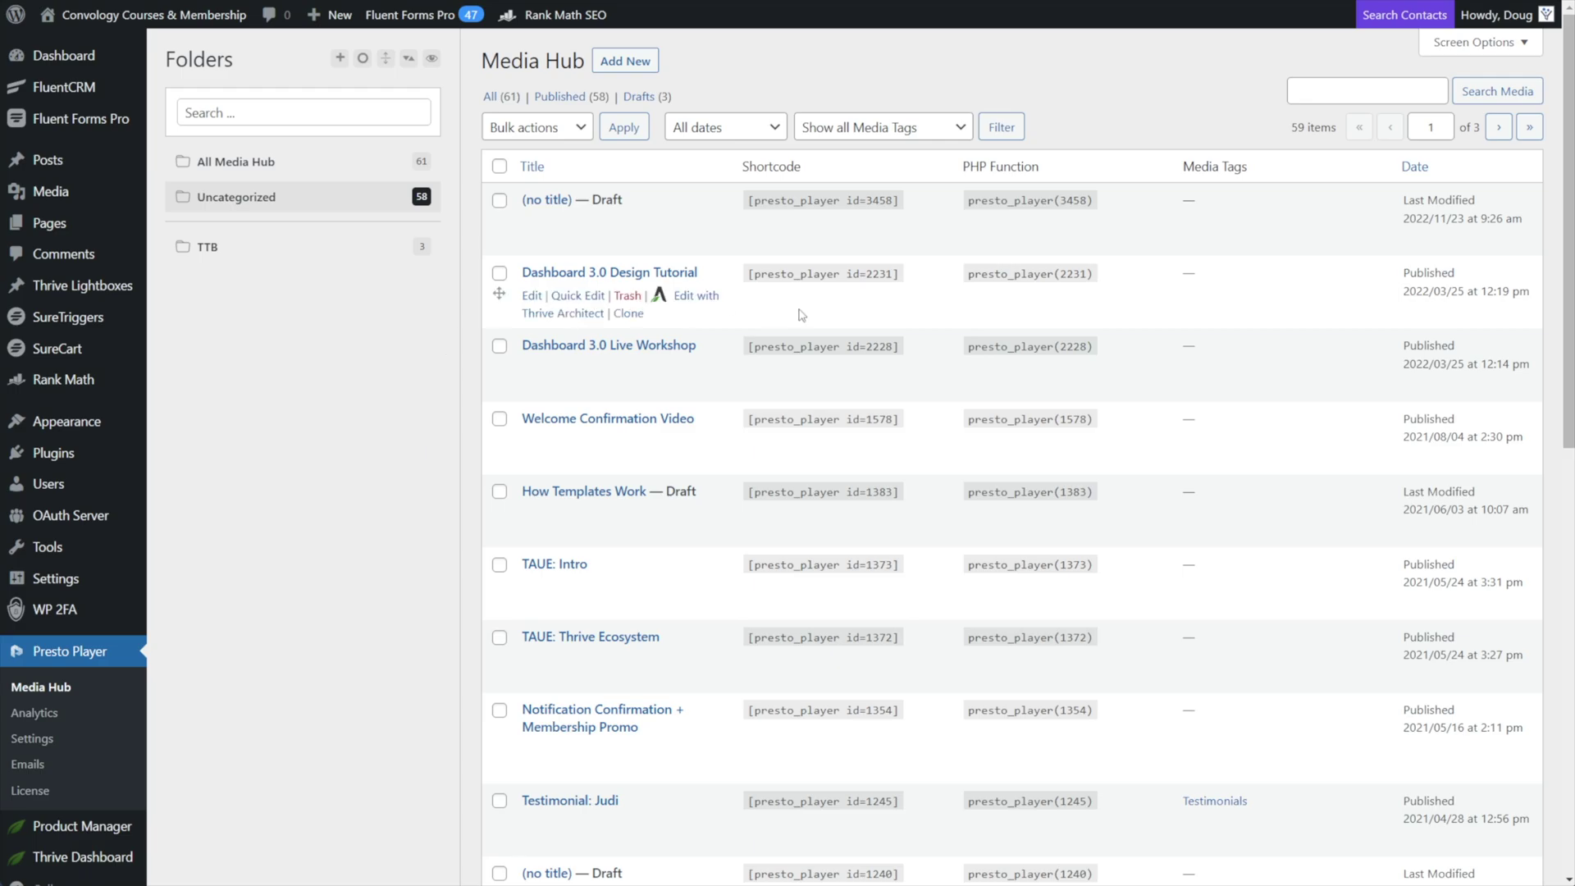
scroll(801, 317, down, 5)
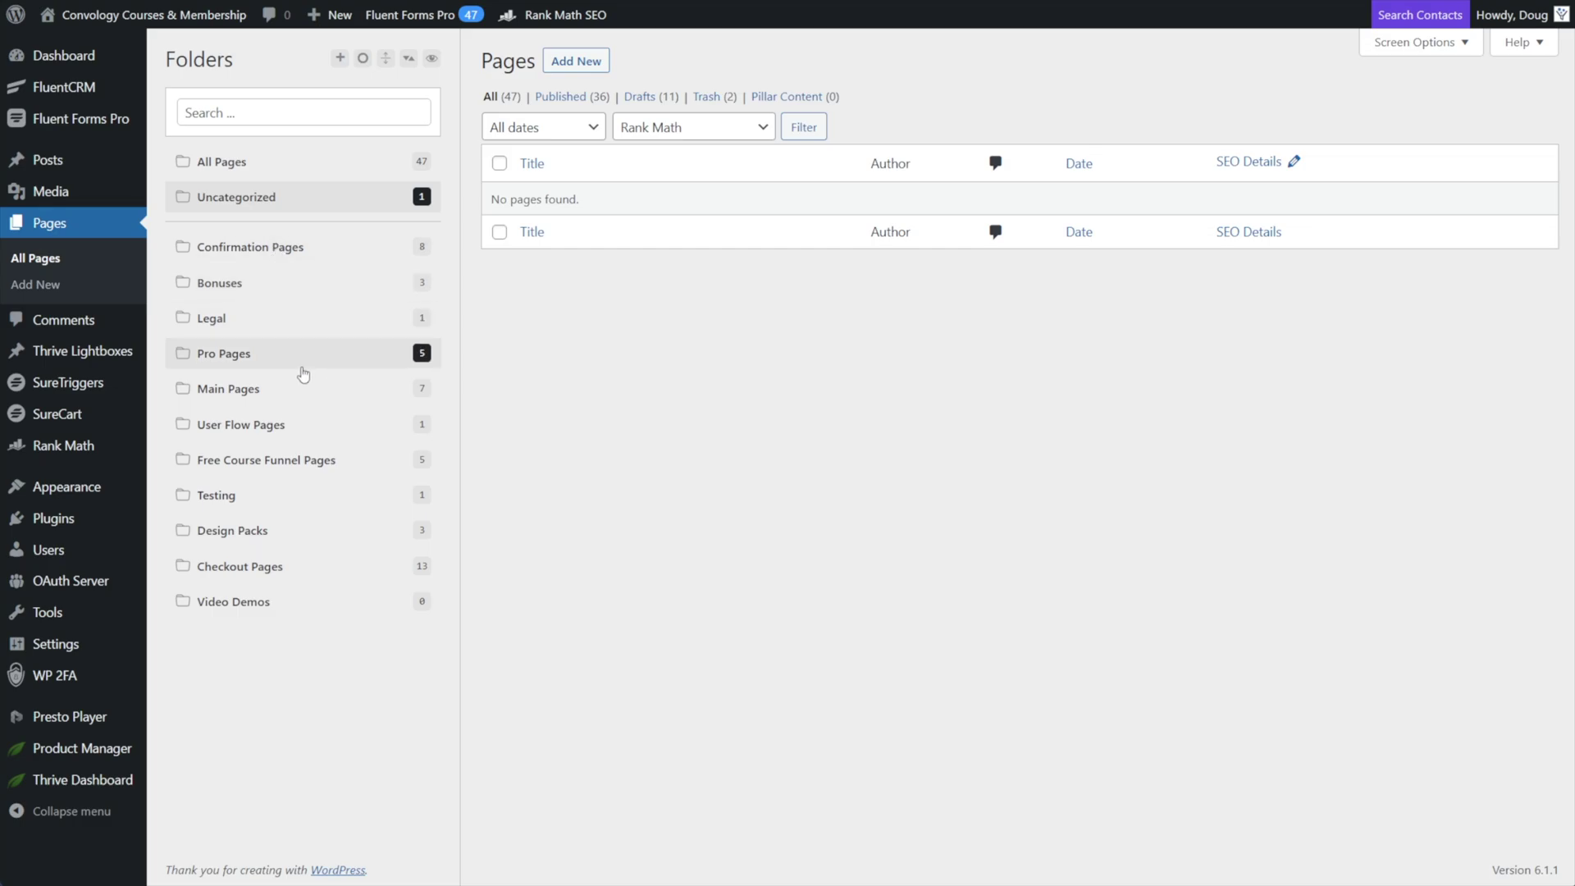
Show the pages in the Main Pages folder
click(279, 388)
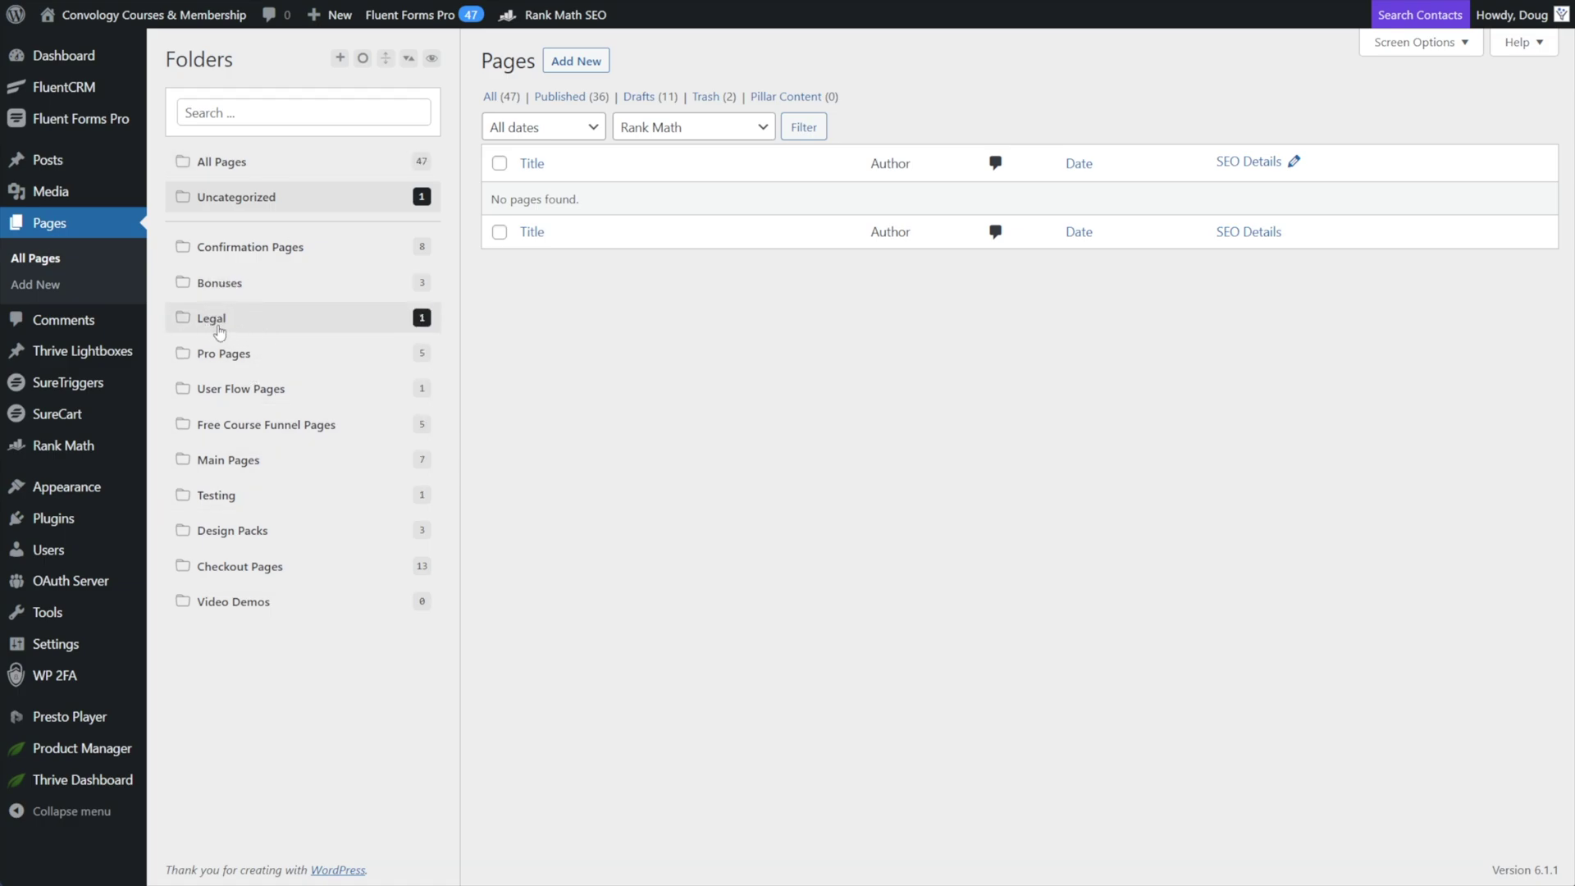
Move the Legal and Testing folders to the bottom of the Pages folder list
drag(211, 323, 239, 652)
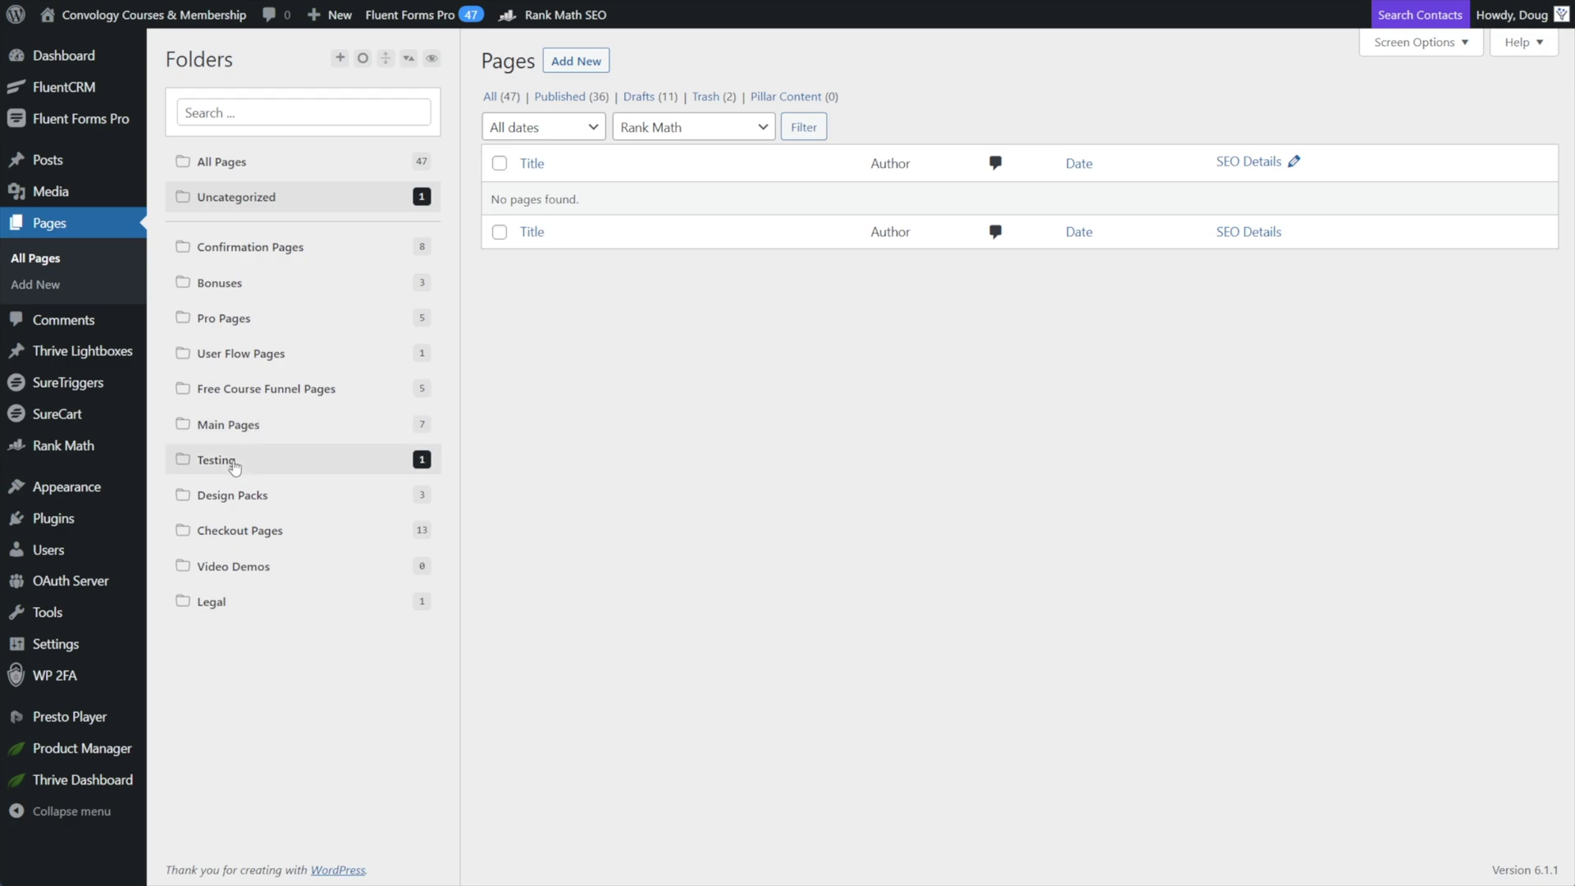
drag(228, 461, 246, 661)
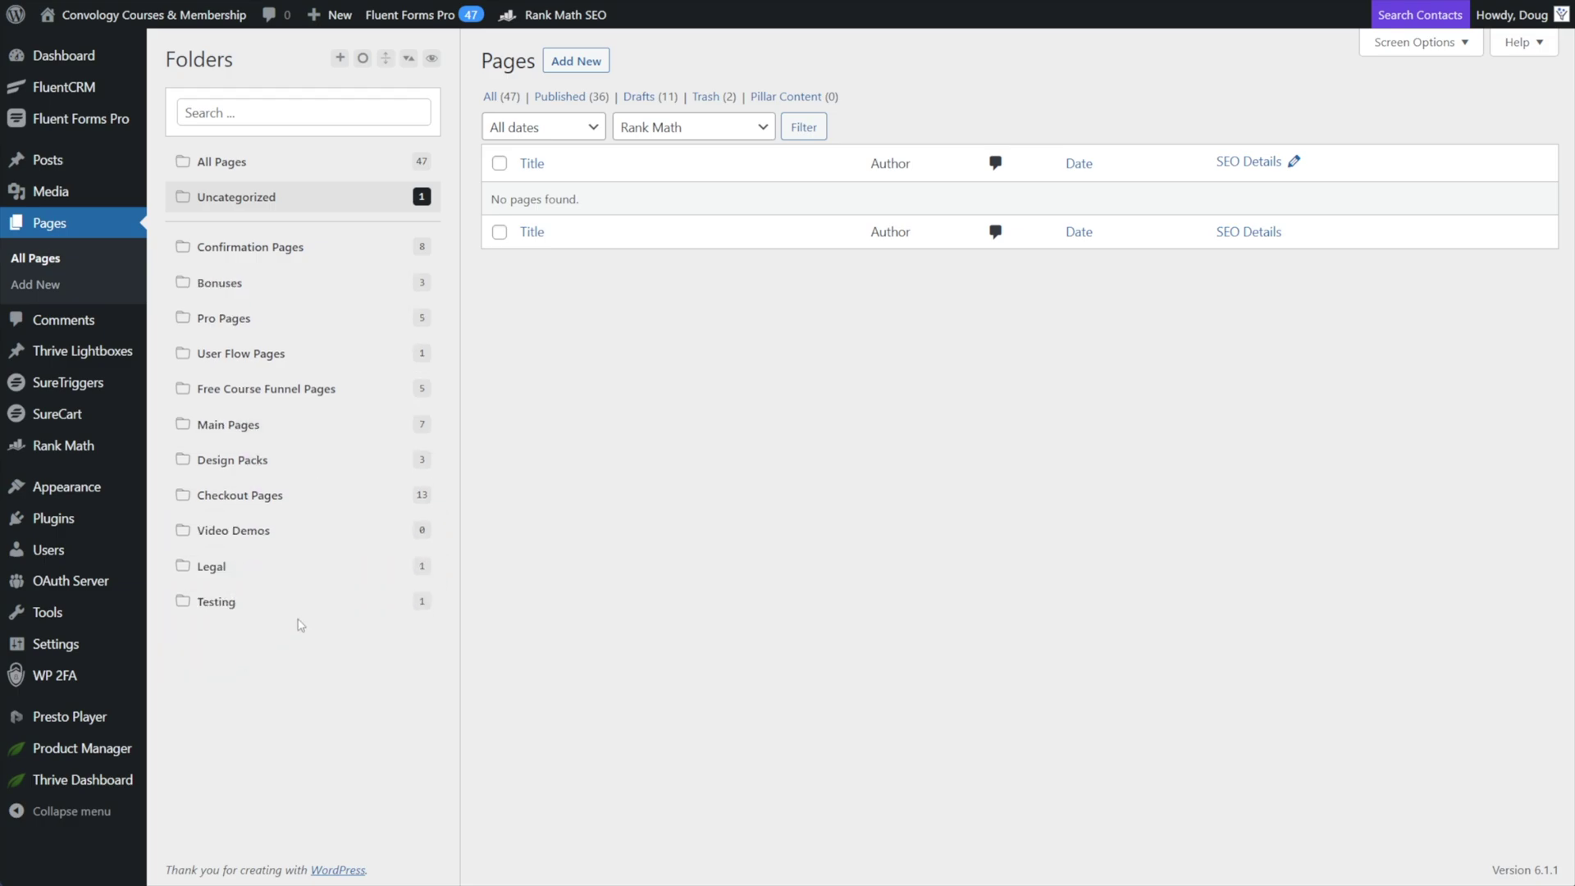
click(297, 604)
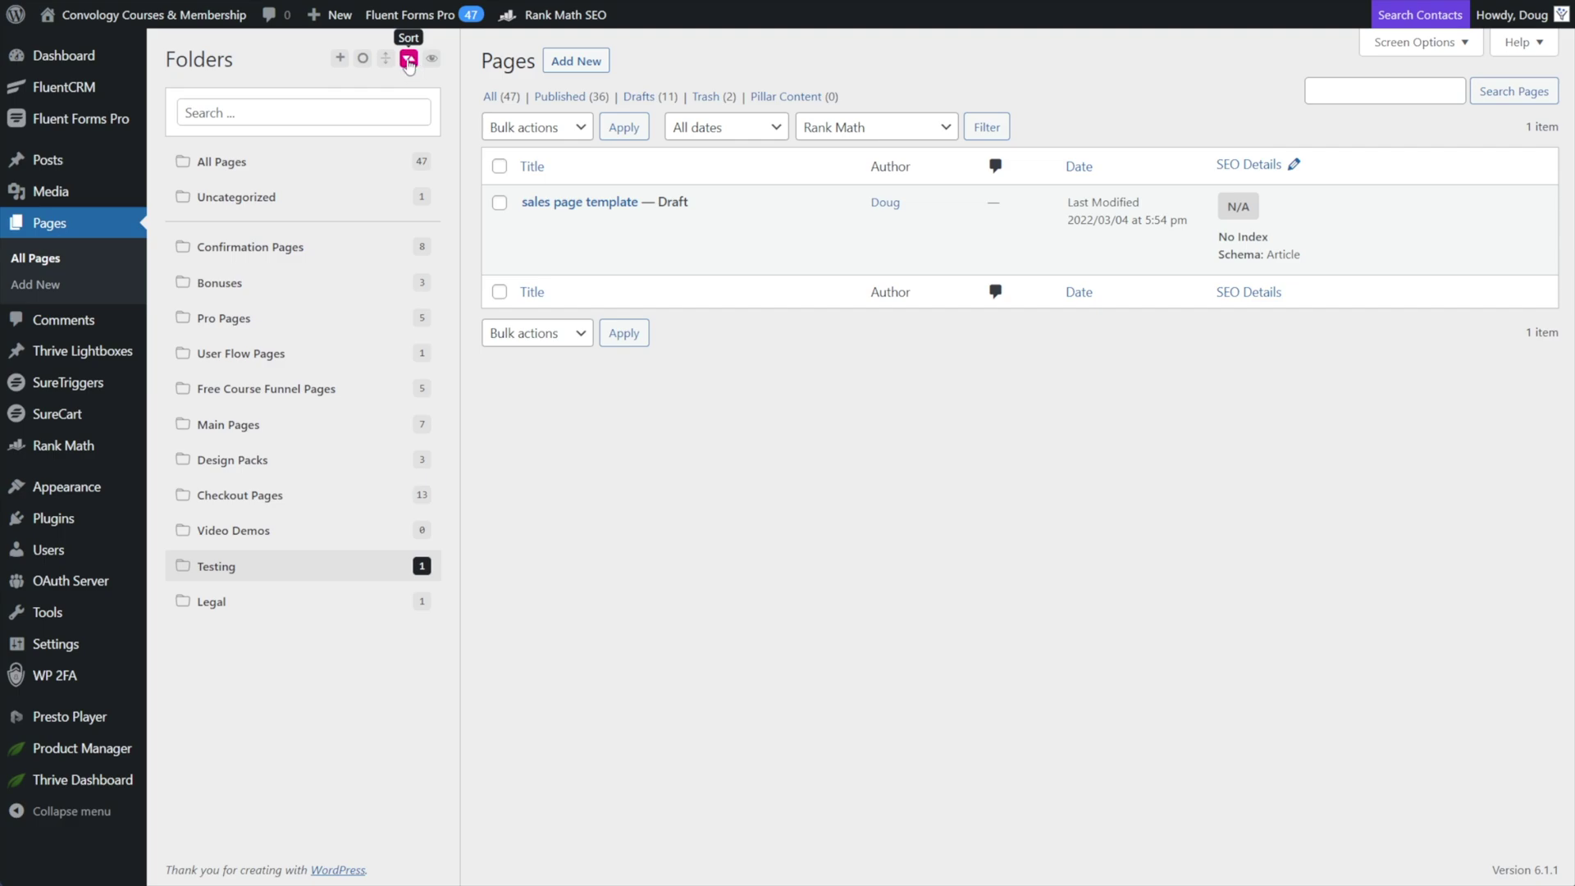
click(408, 64)
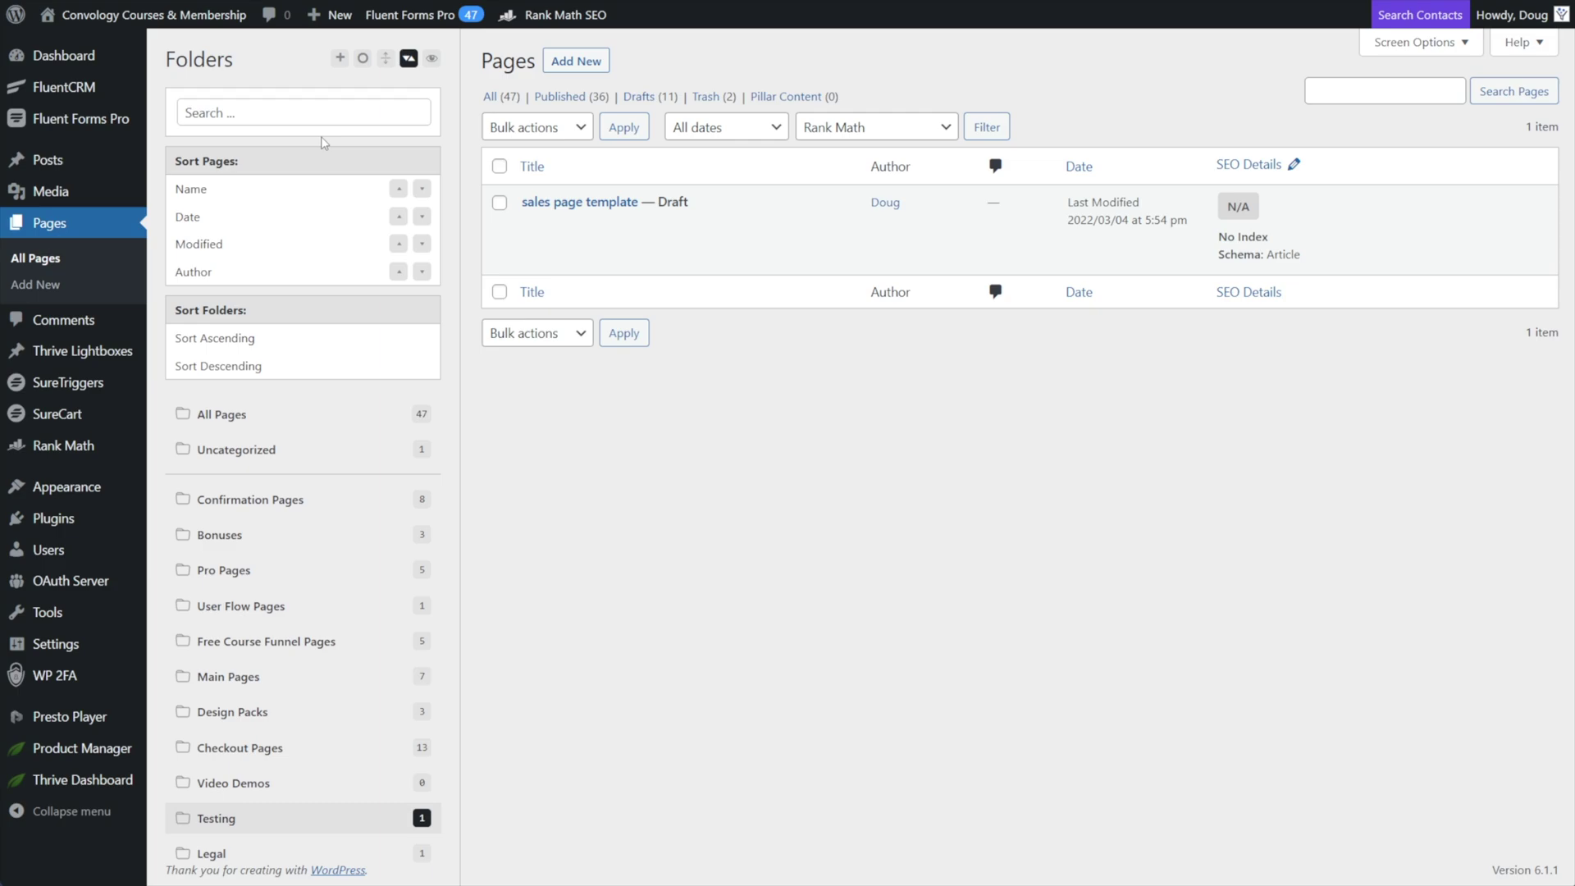
click(409, 59)
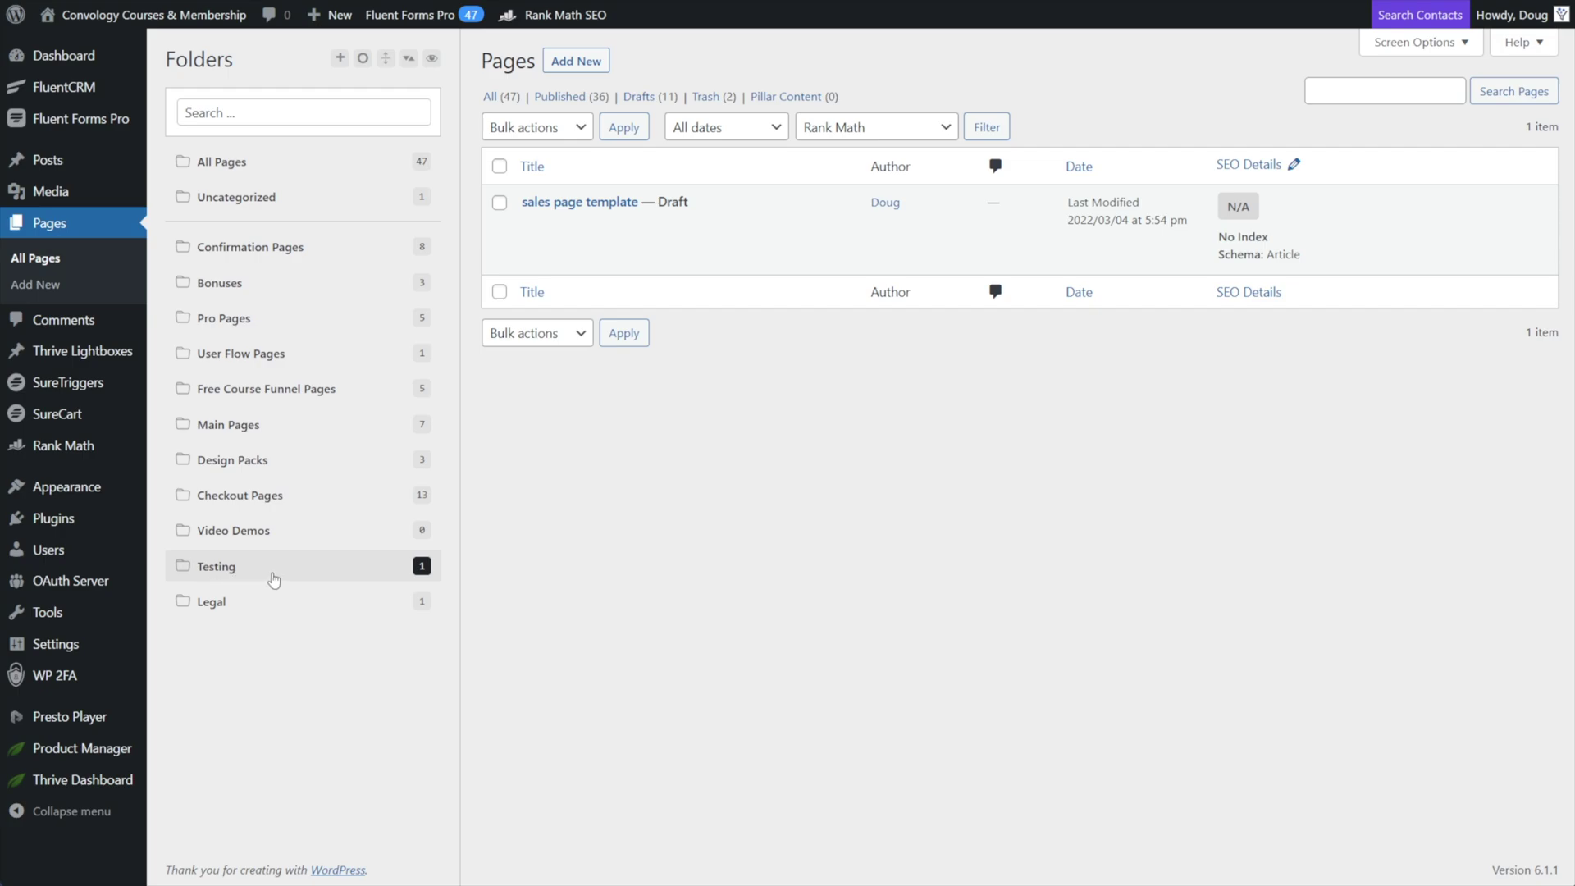
Create a subfolder named 'YouTube Tutorials' under the Testing folder
click(339, 59)
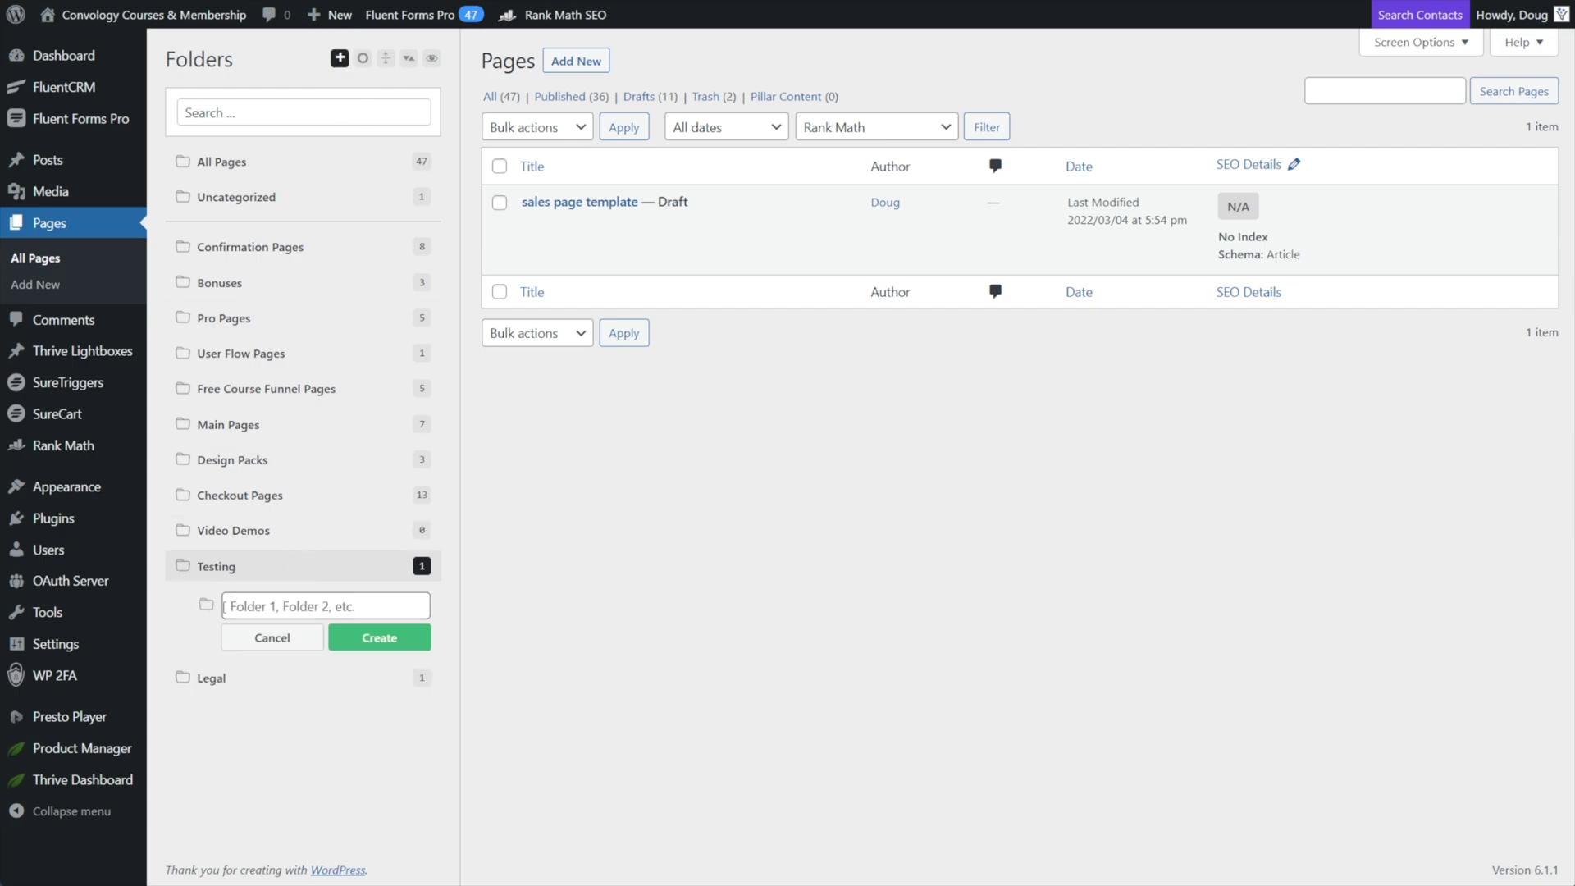
text(YouTube Tutorials)
click(375, 639)
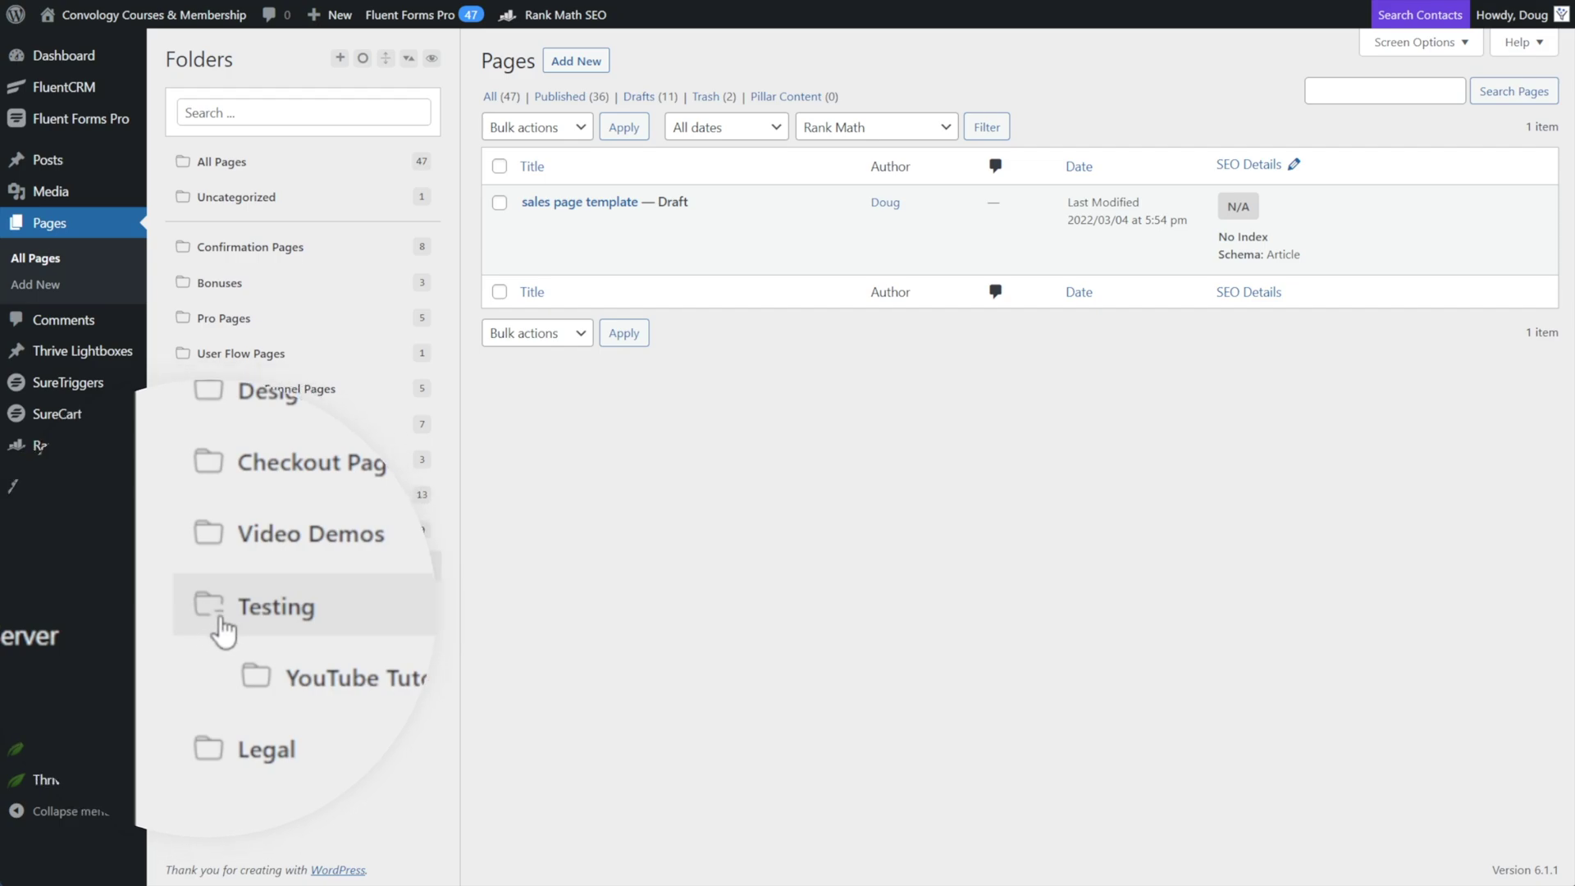
Collapse and expand the folder tree, then show the uncategorized pages
click(210, 616)
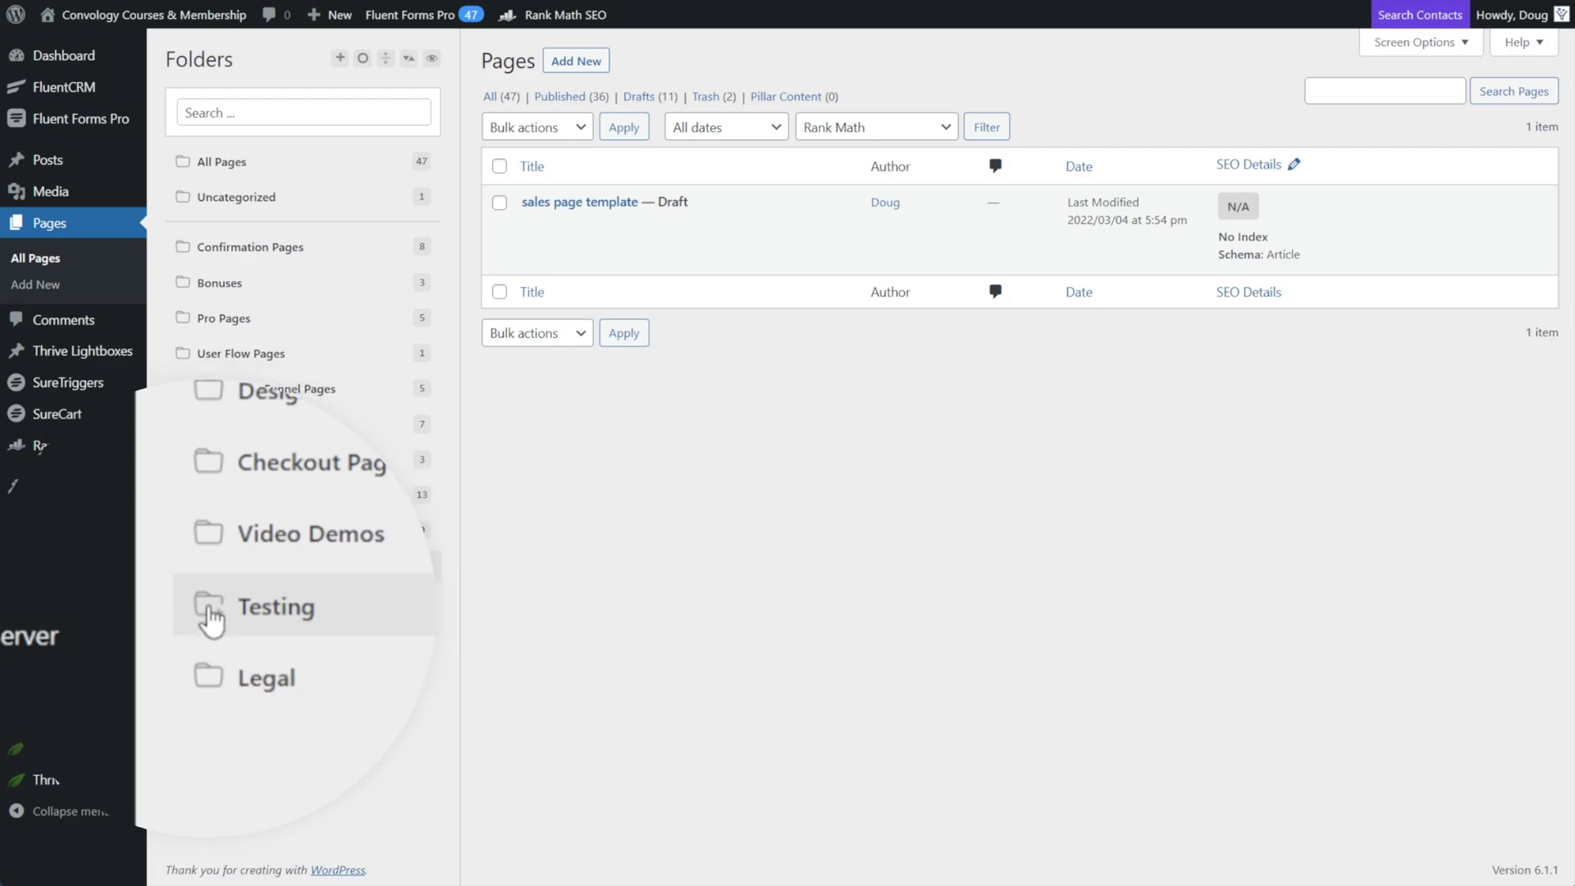
click(386, 59)
click(385, 59)
click(386, 59)
click(385, 59)
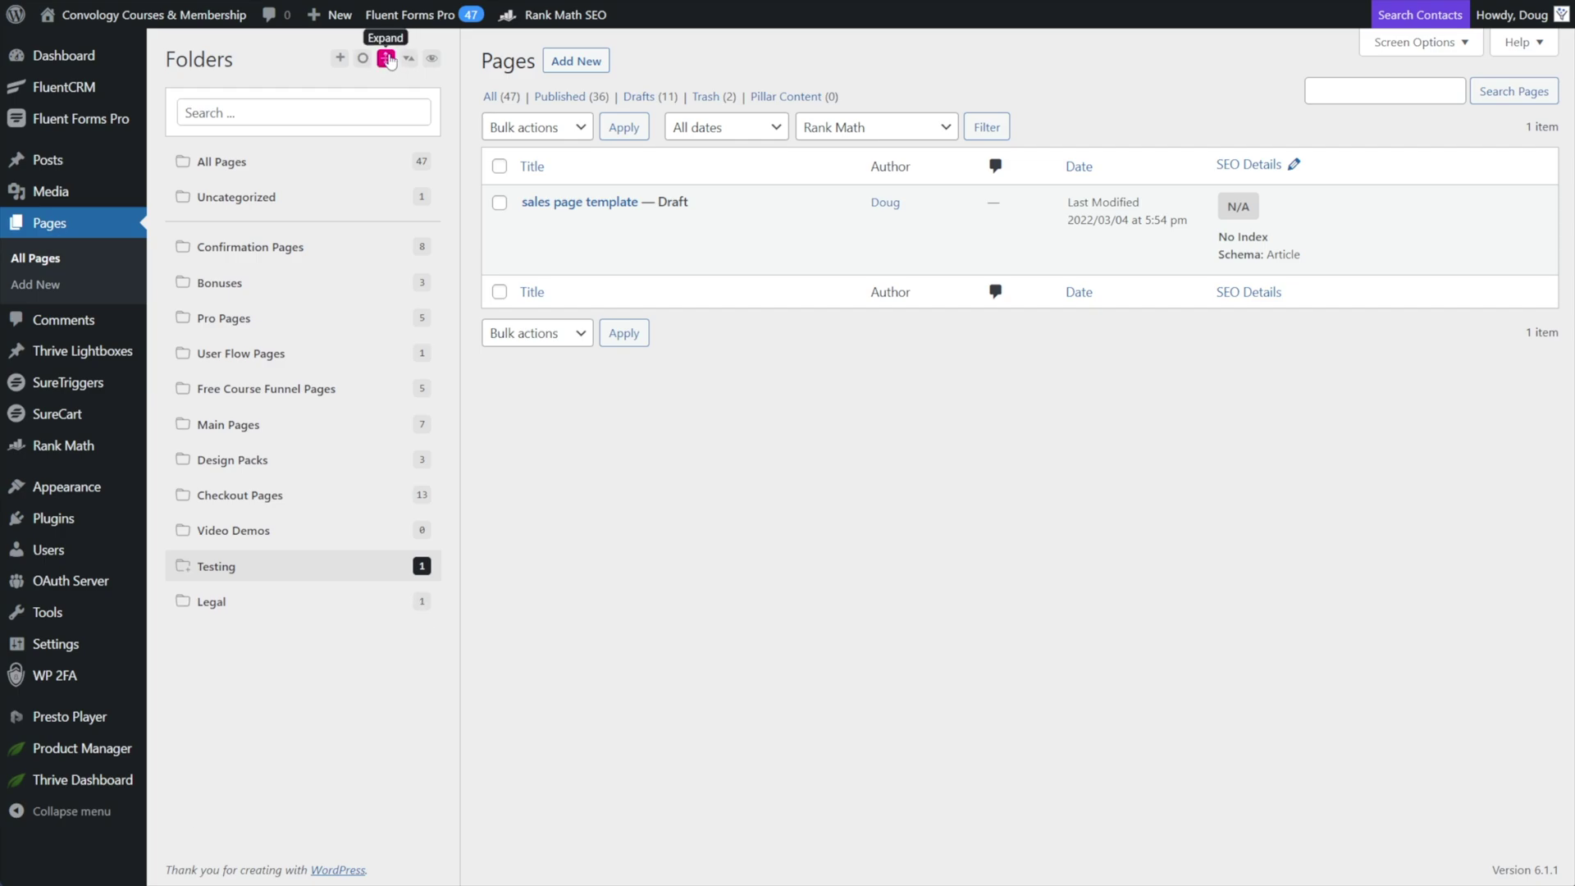
click(328, 197)
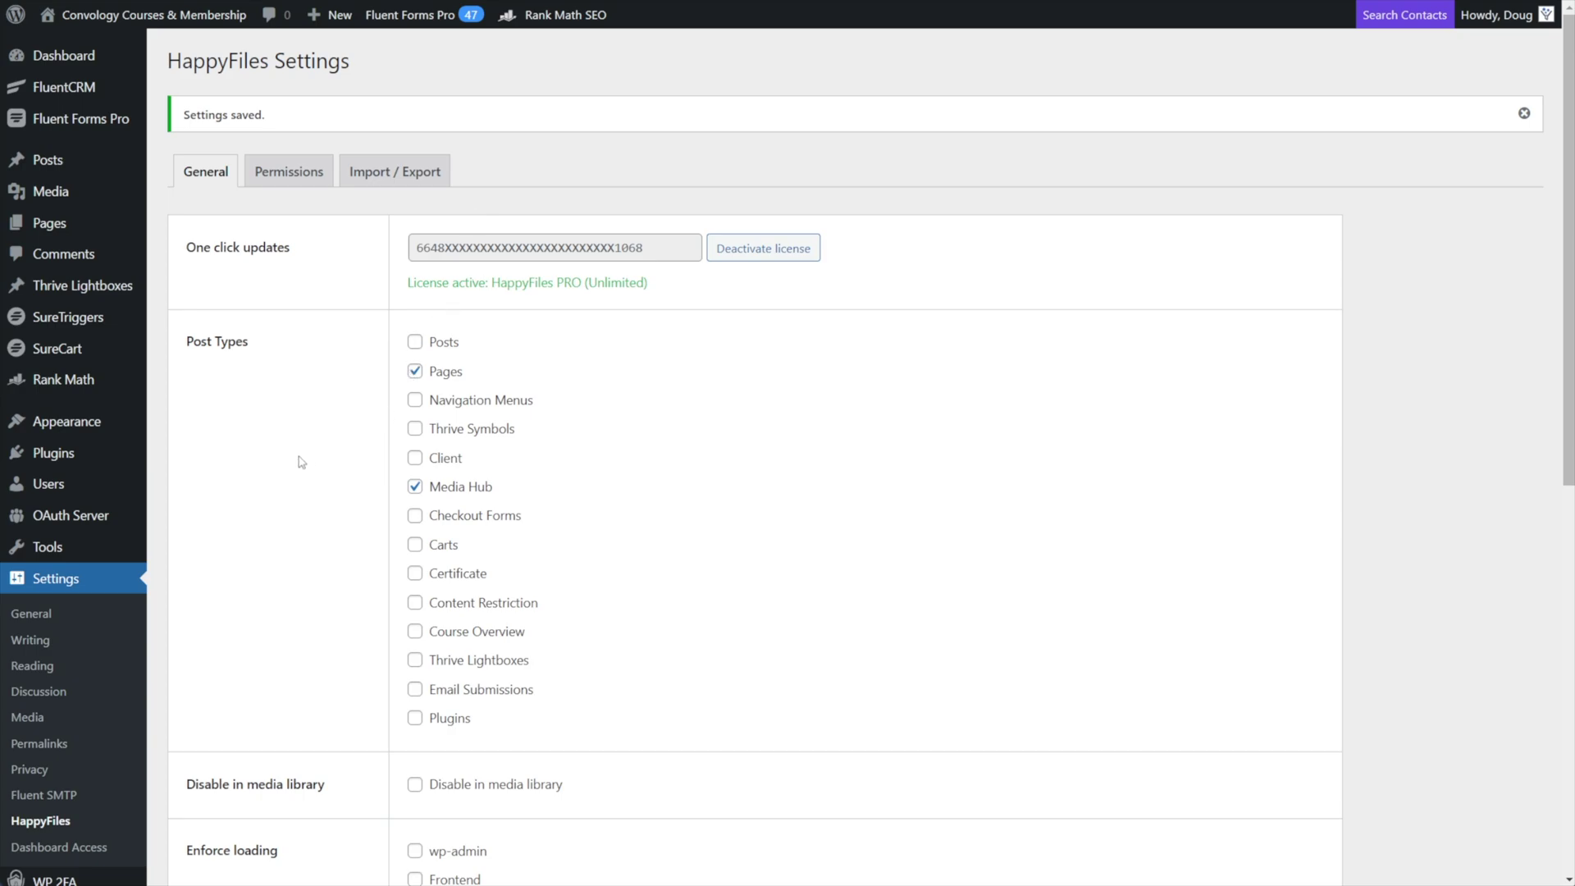
Enable HappyFiles folders for Checkout Forms and save the settings
click(416, 517)
scroll(362, 541, down, 9)
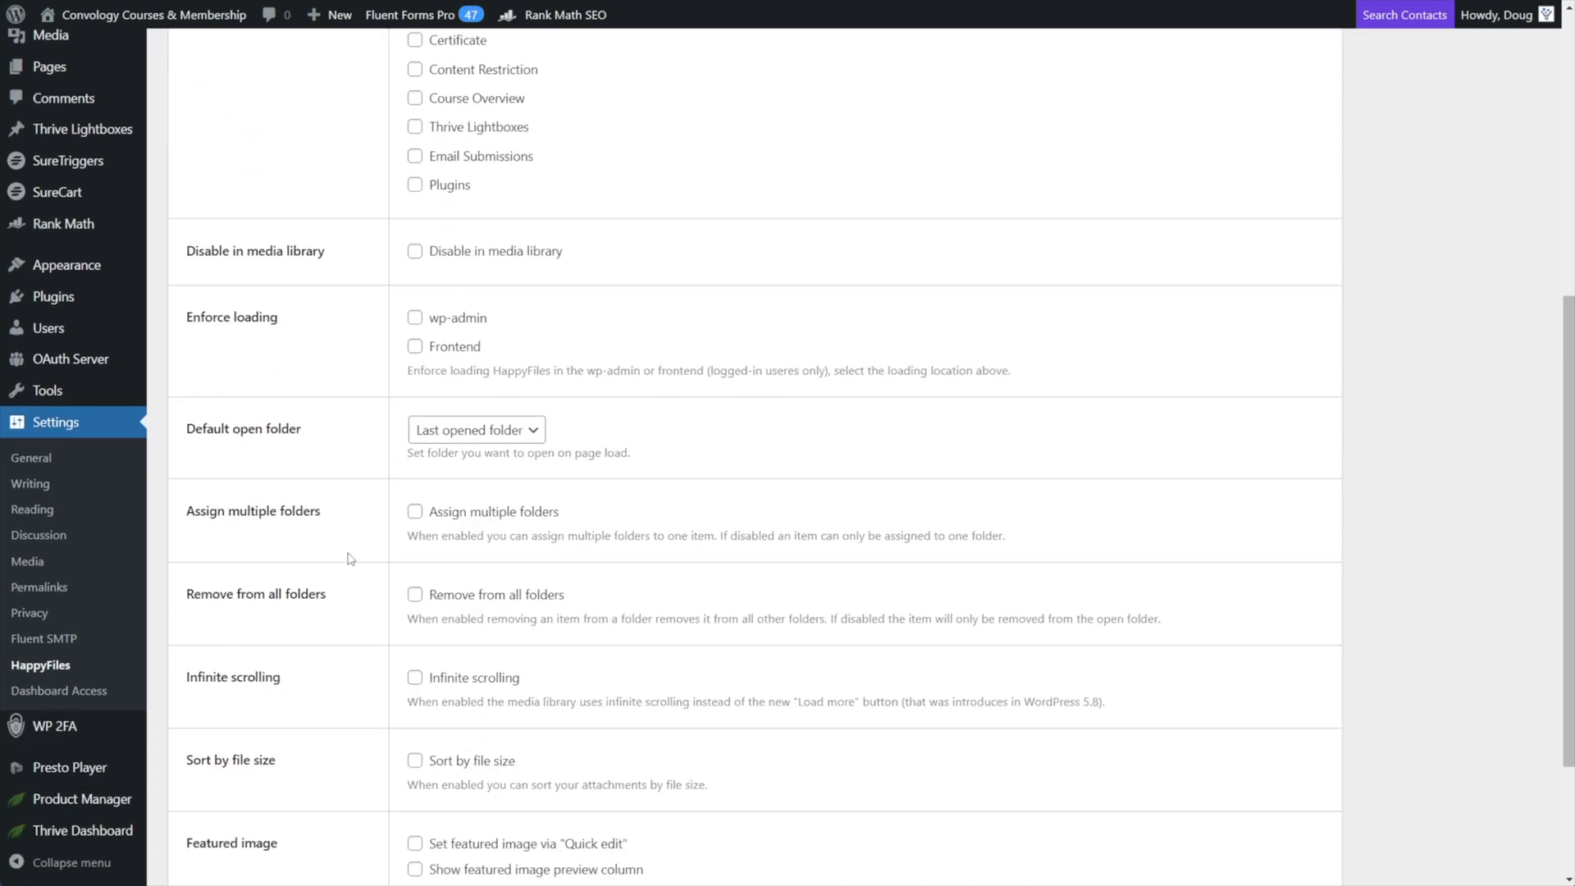
click(236, 794)
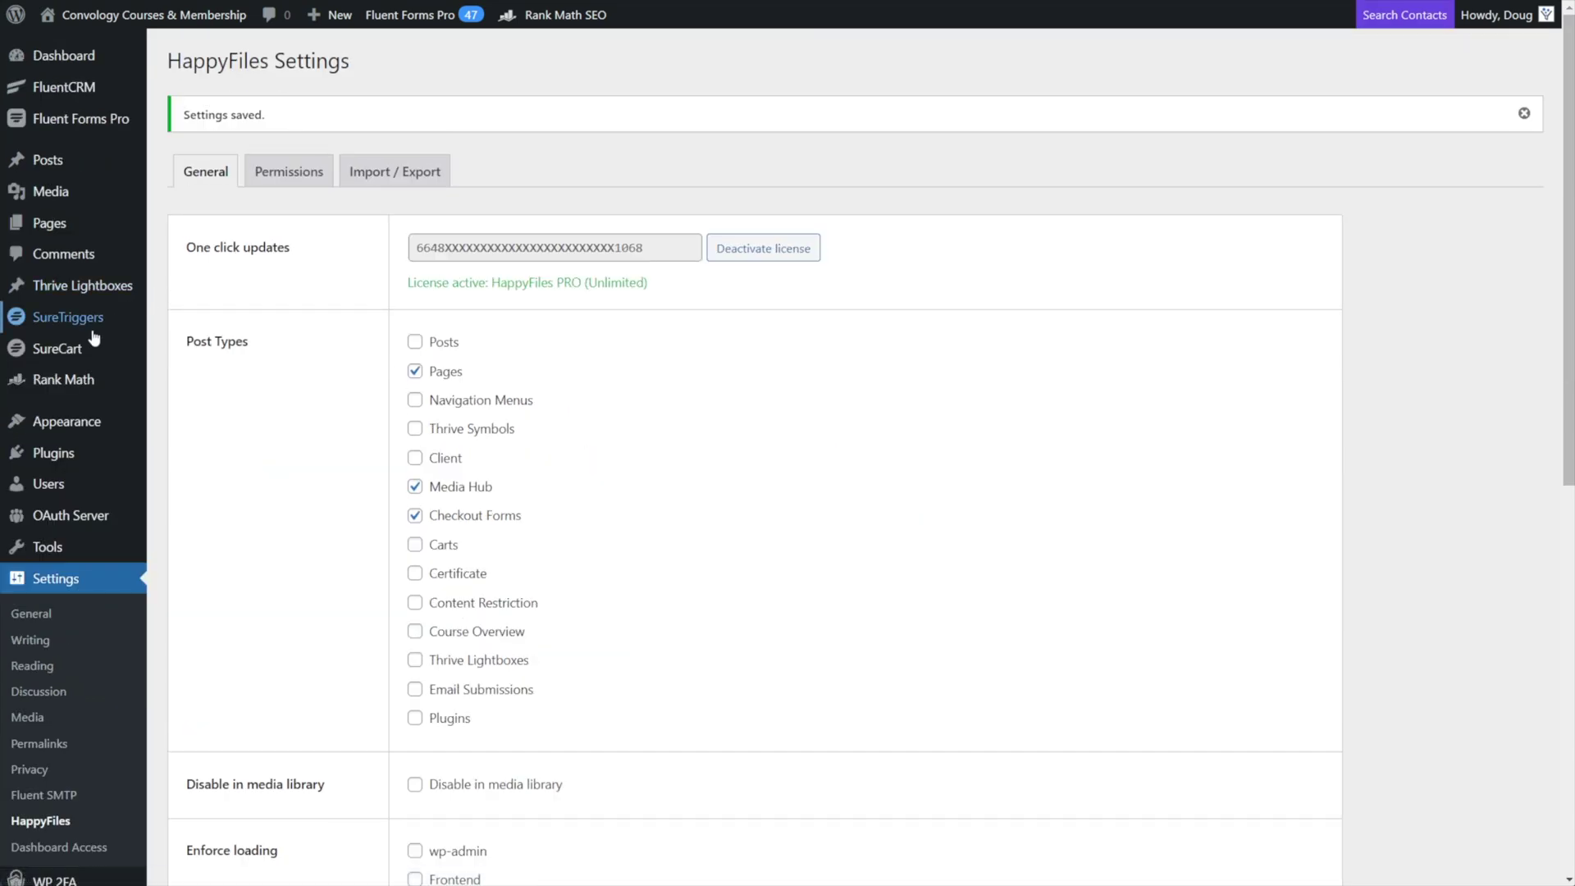
Open the SureCart checkout forms list and create a folder named Courses
mouse_move(57, 348)
click(224, 561)
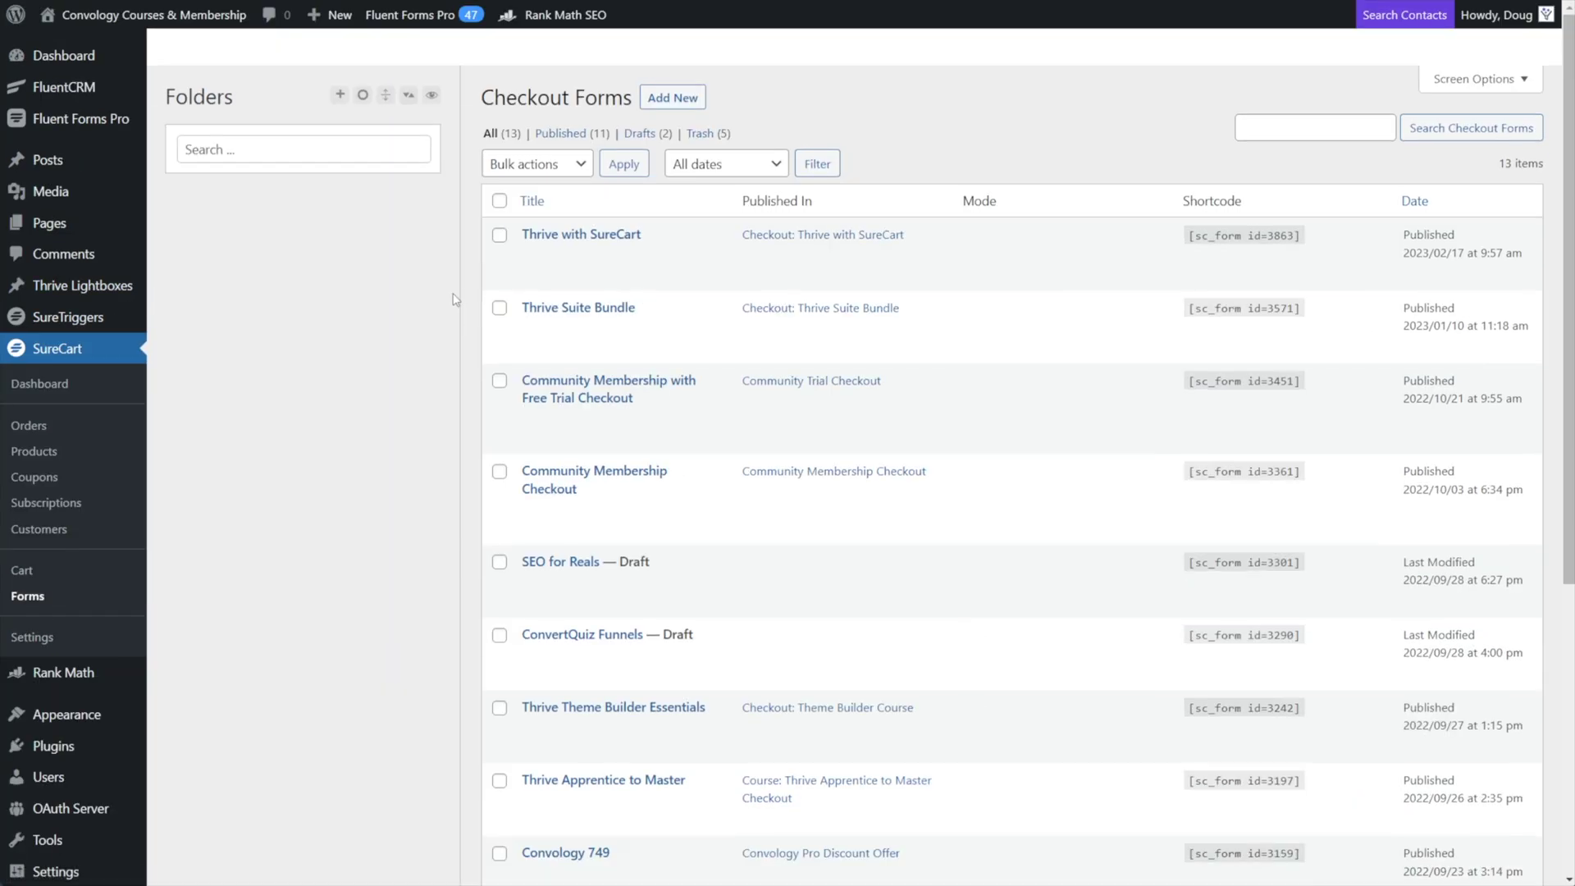
scroll(572, 306, down, 5)
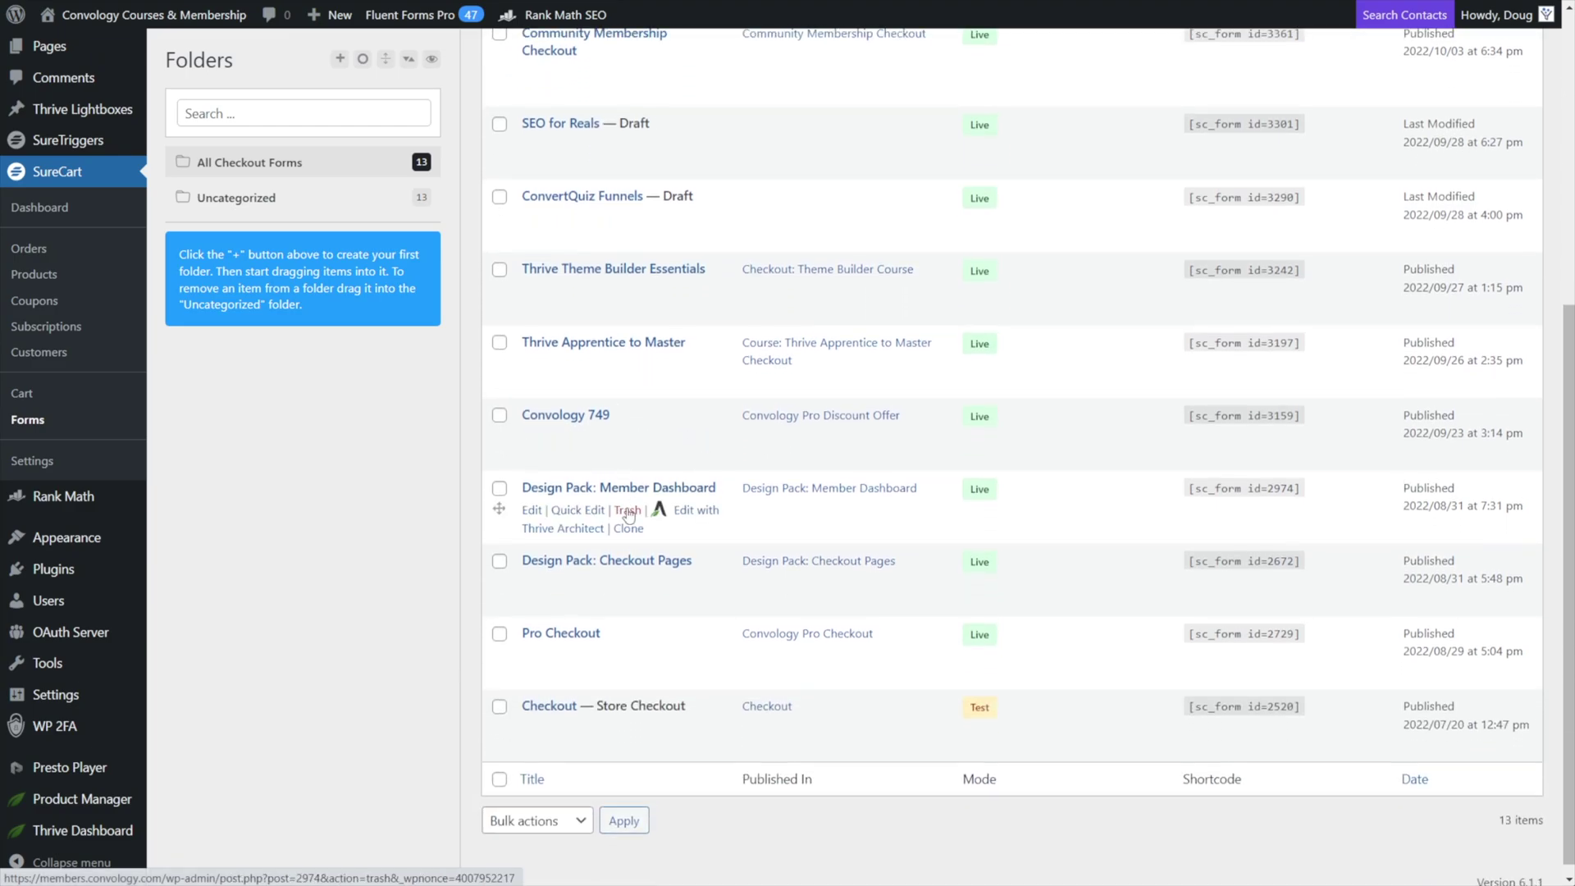
scroll(604, 513, up, 5)
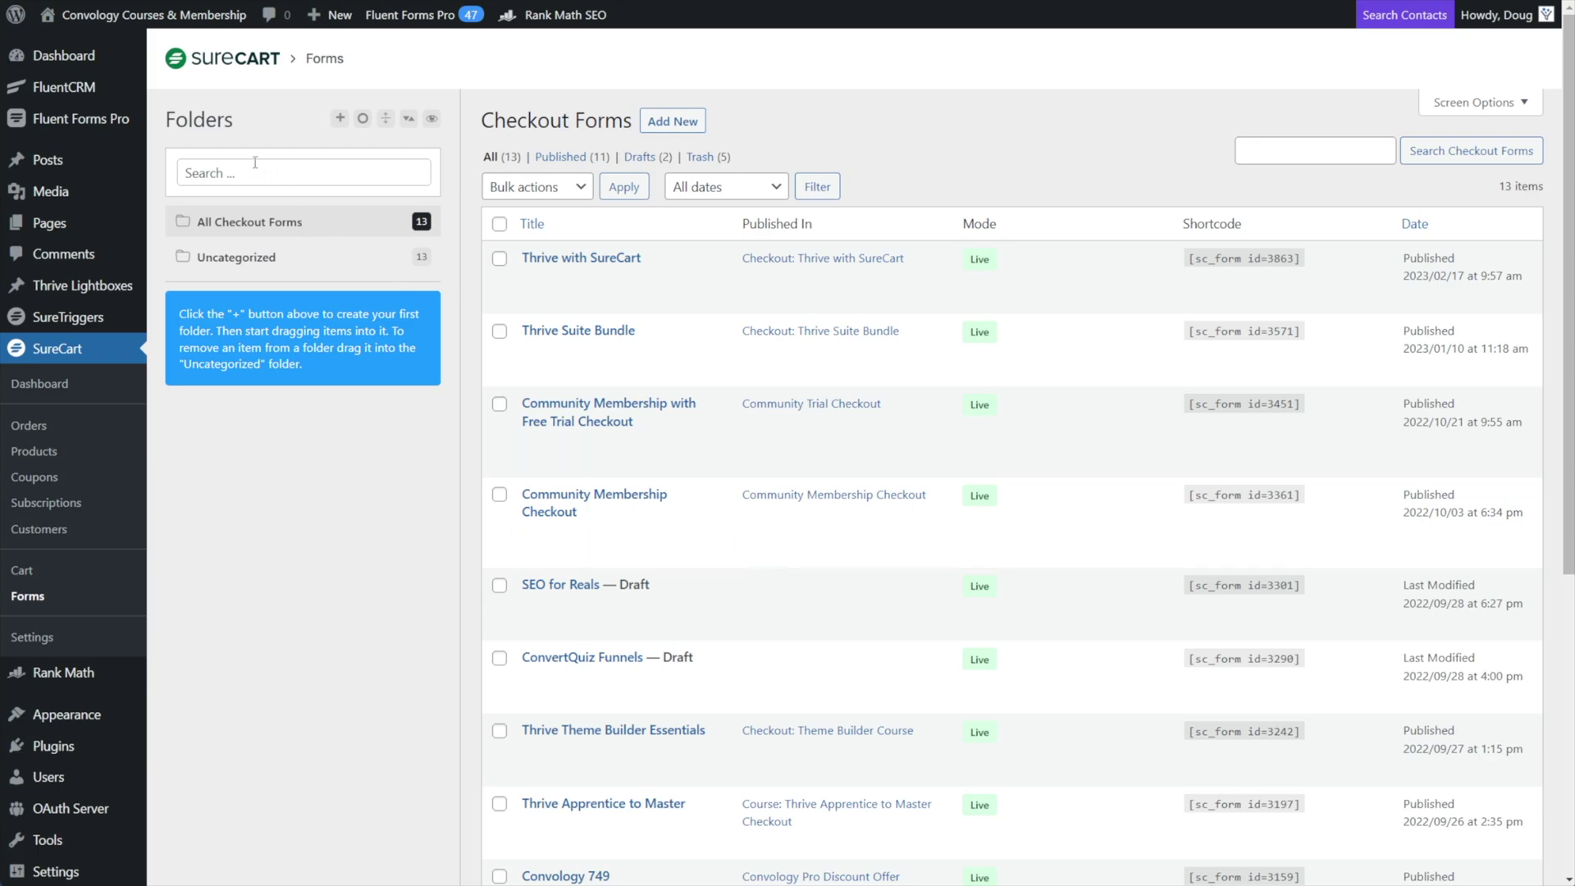
click(339, 119)
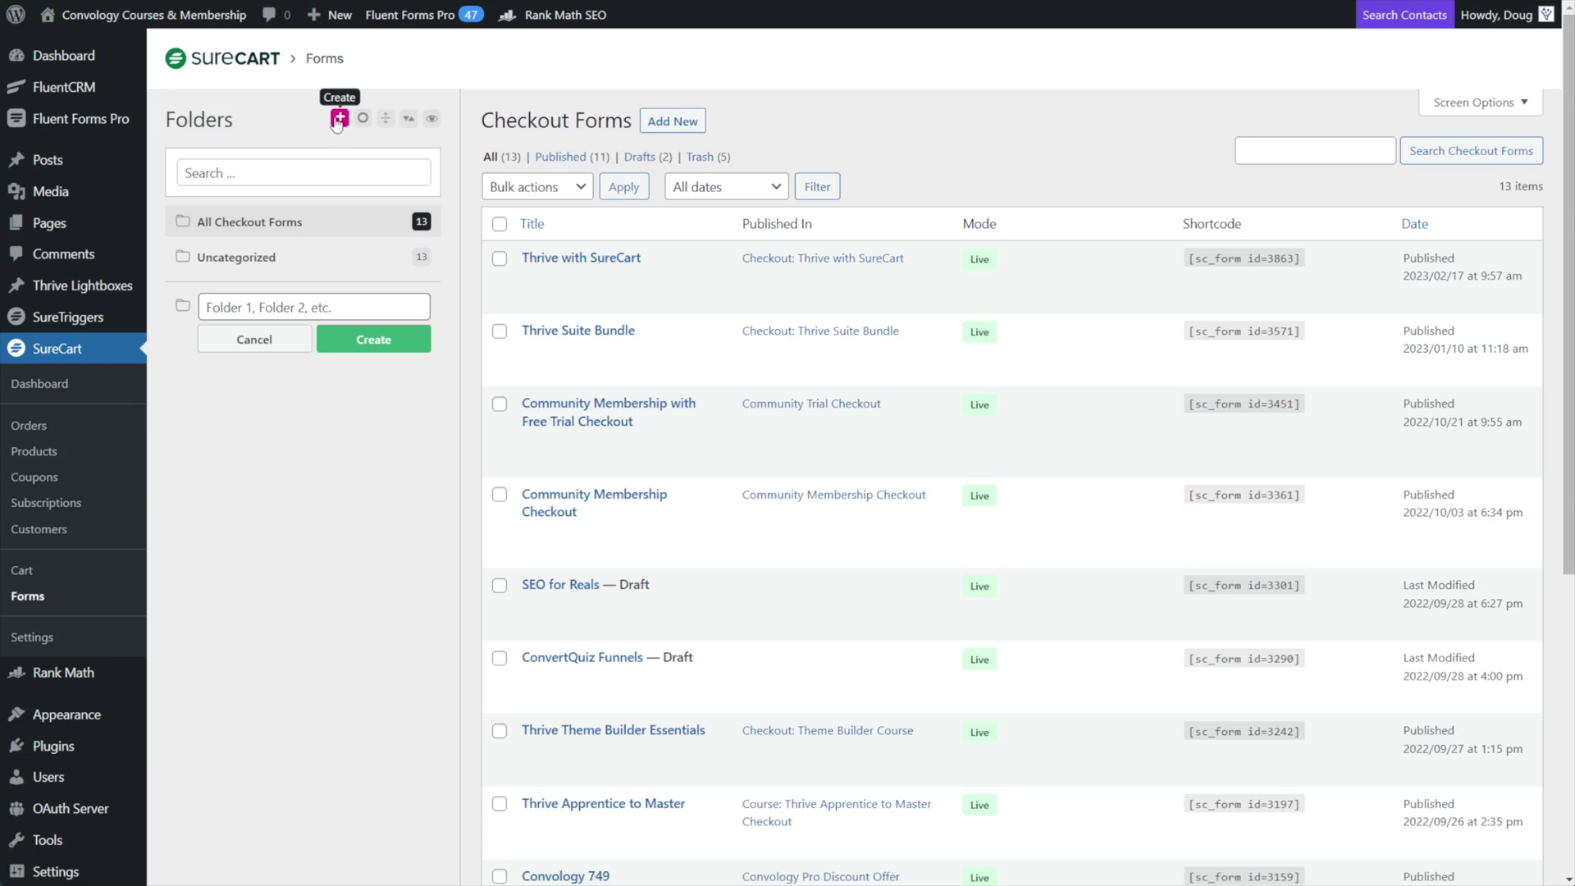
text(Courses)
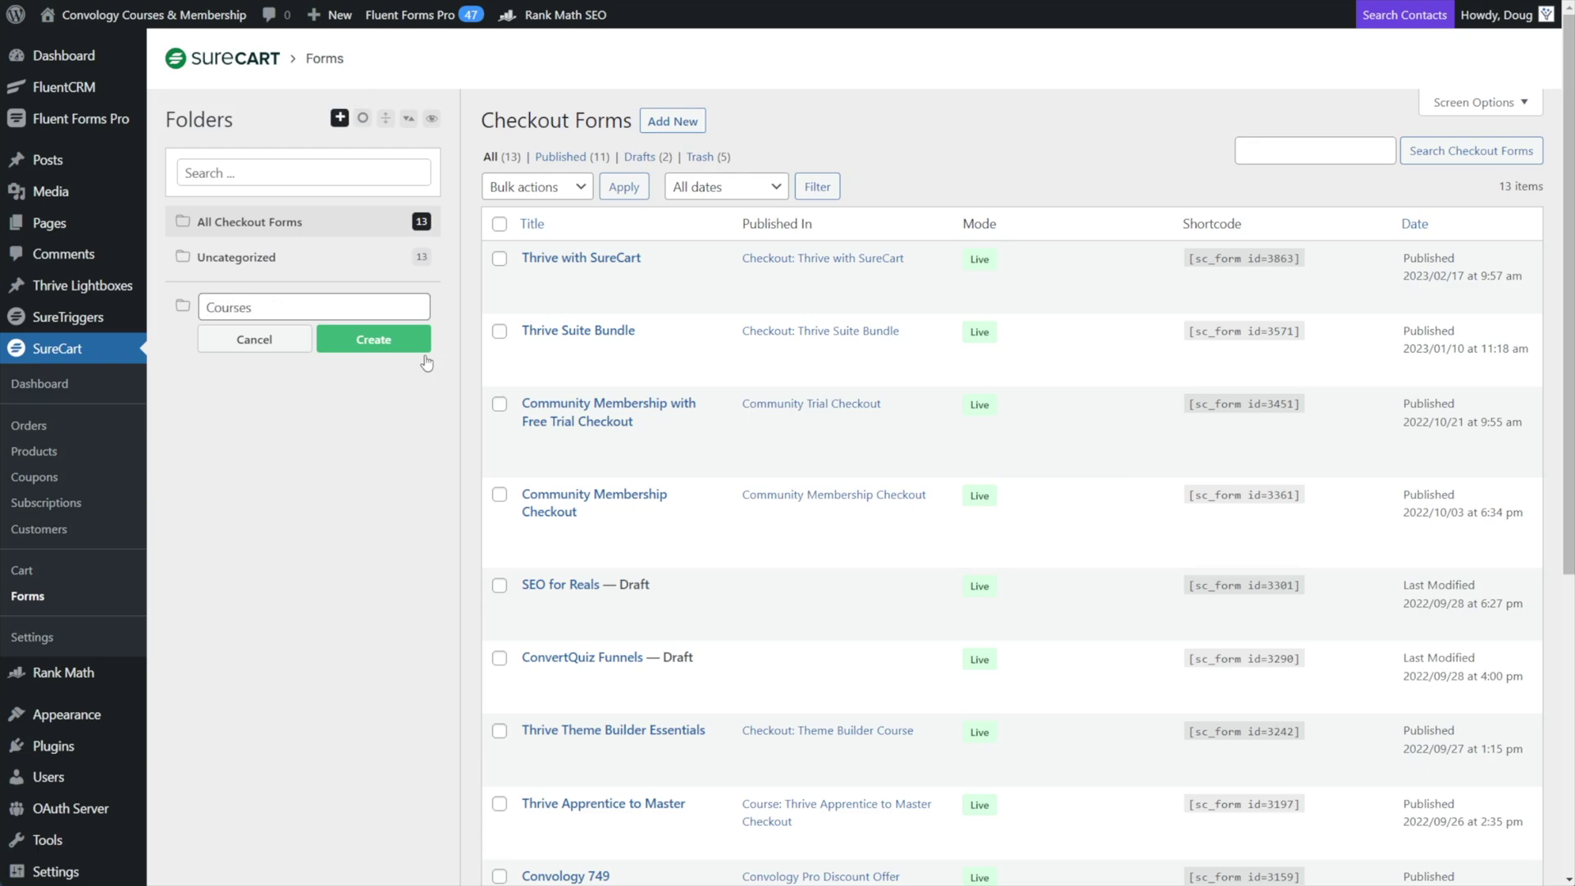
click(375, 340)
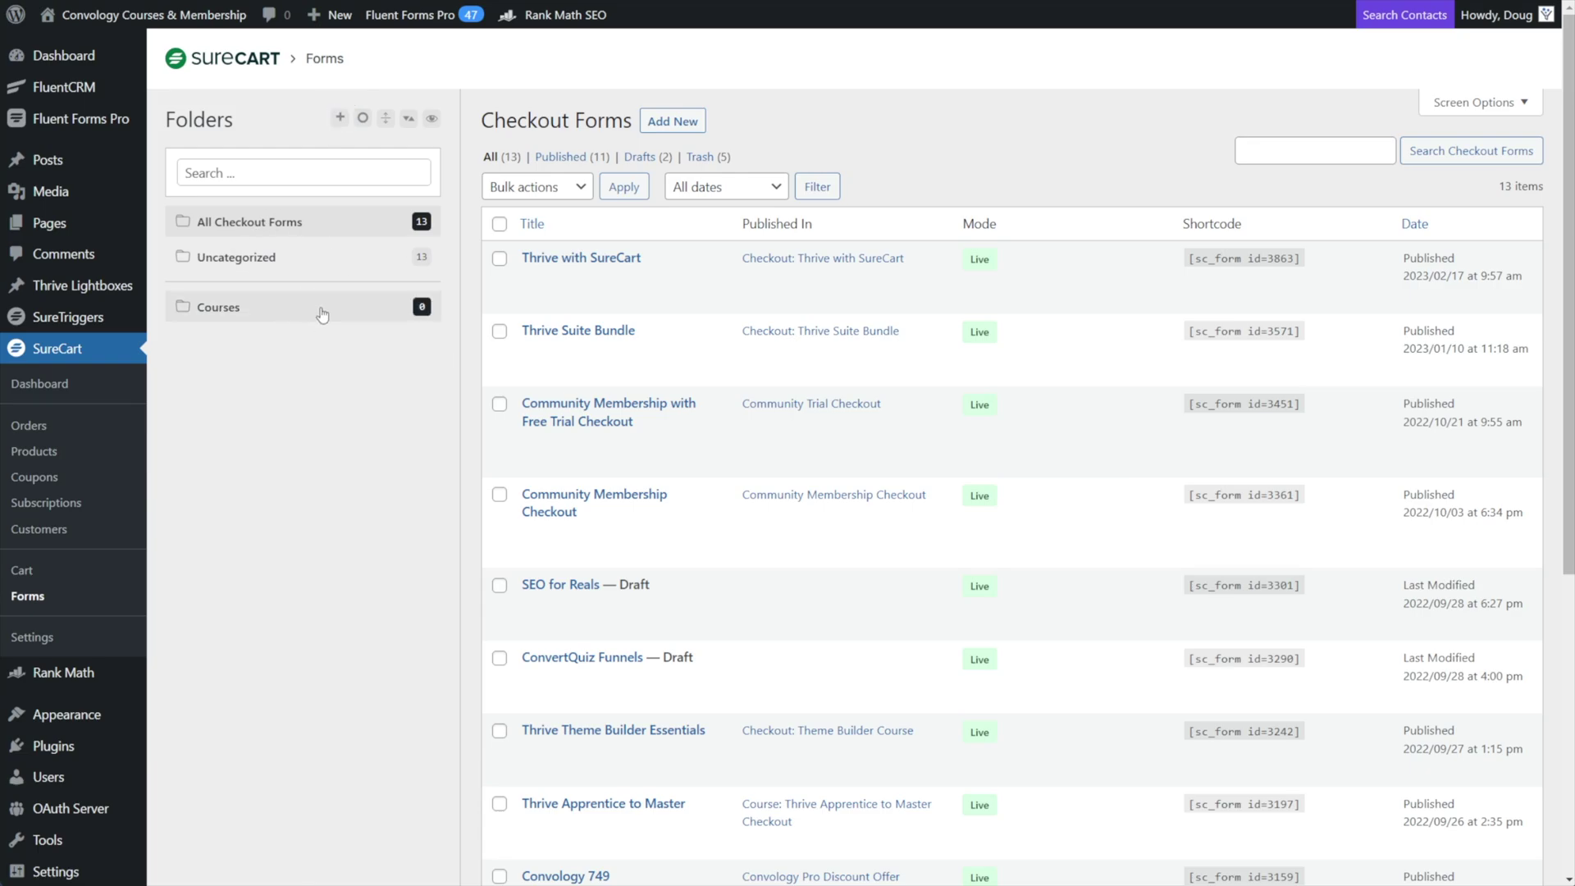
Move the six Thrive, SEO for Reals and ConvertQuiz Funnels checkout forms into Courses
click(499, 259)
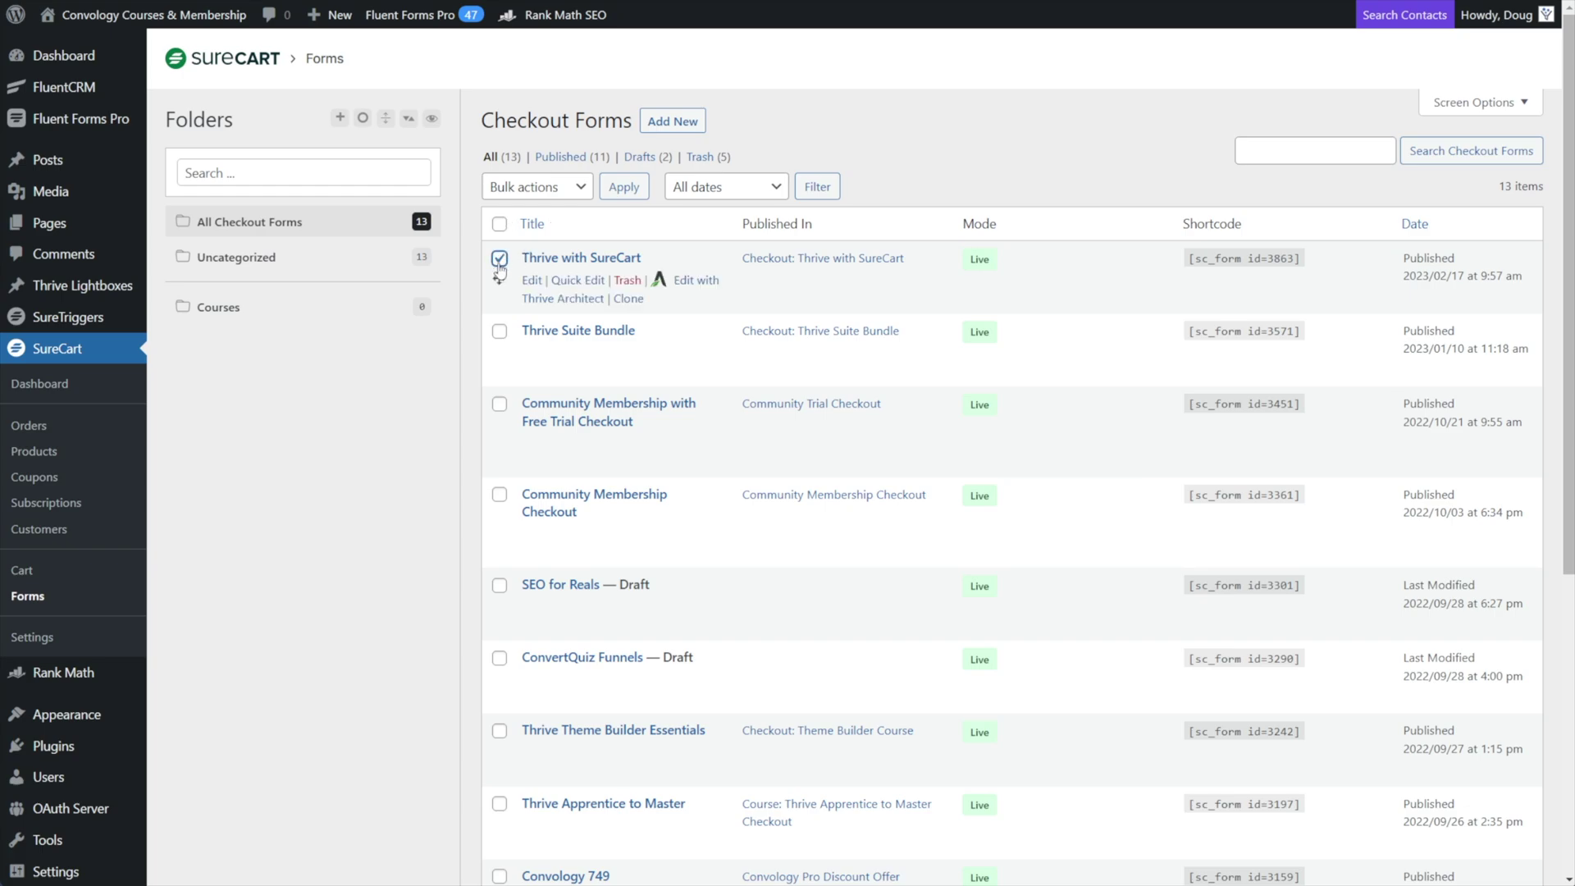
click(500, 330)
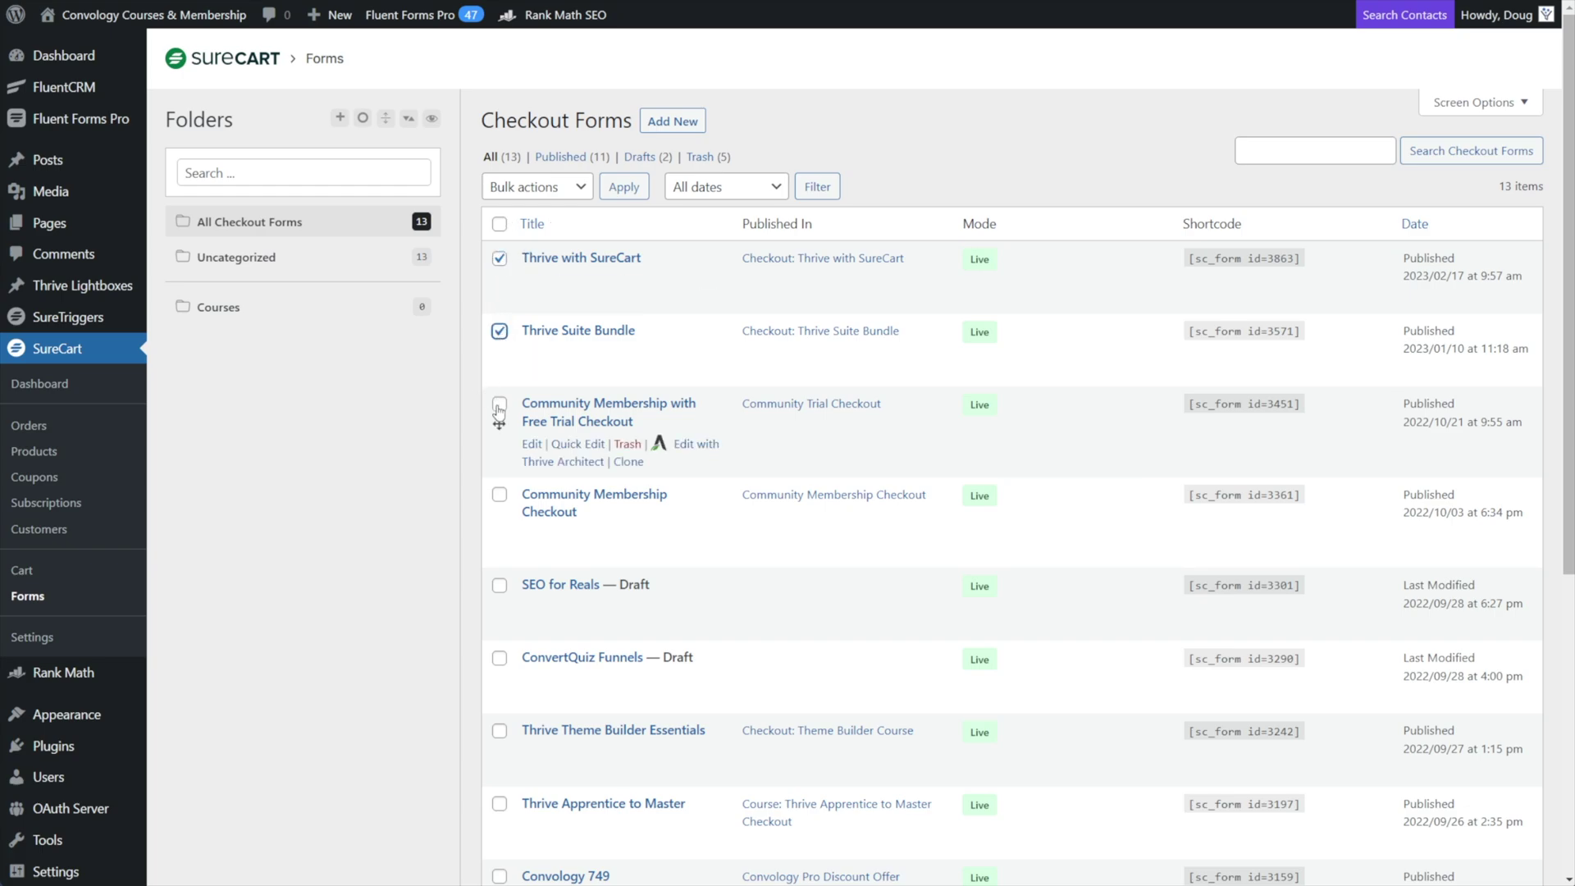
click(500, 585)
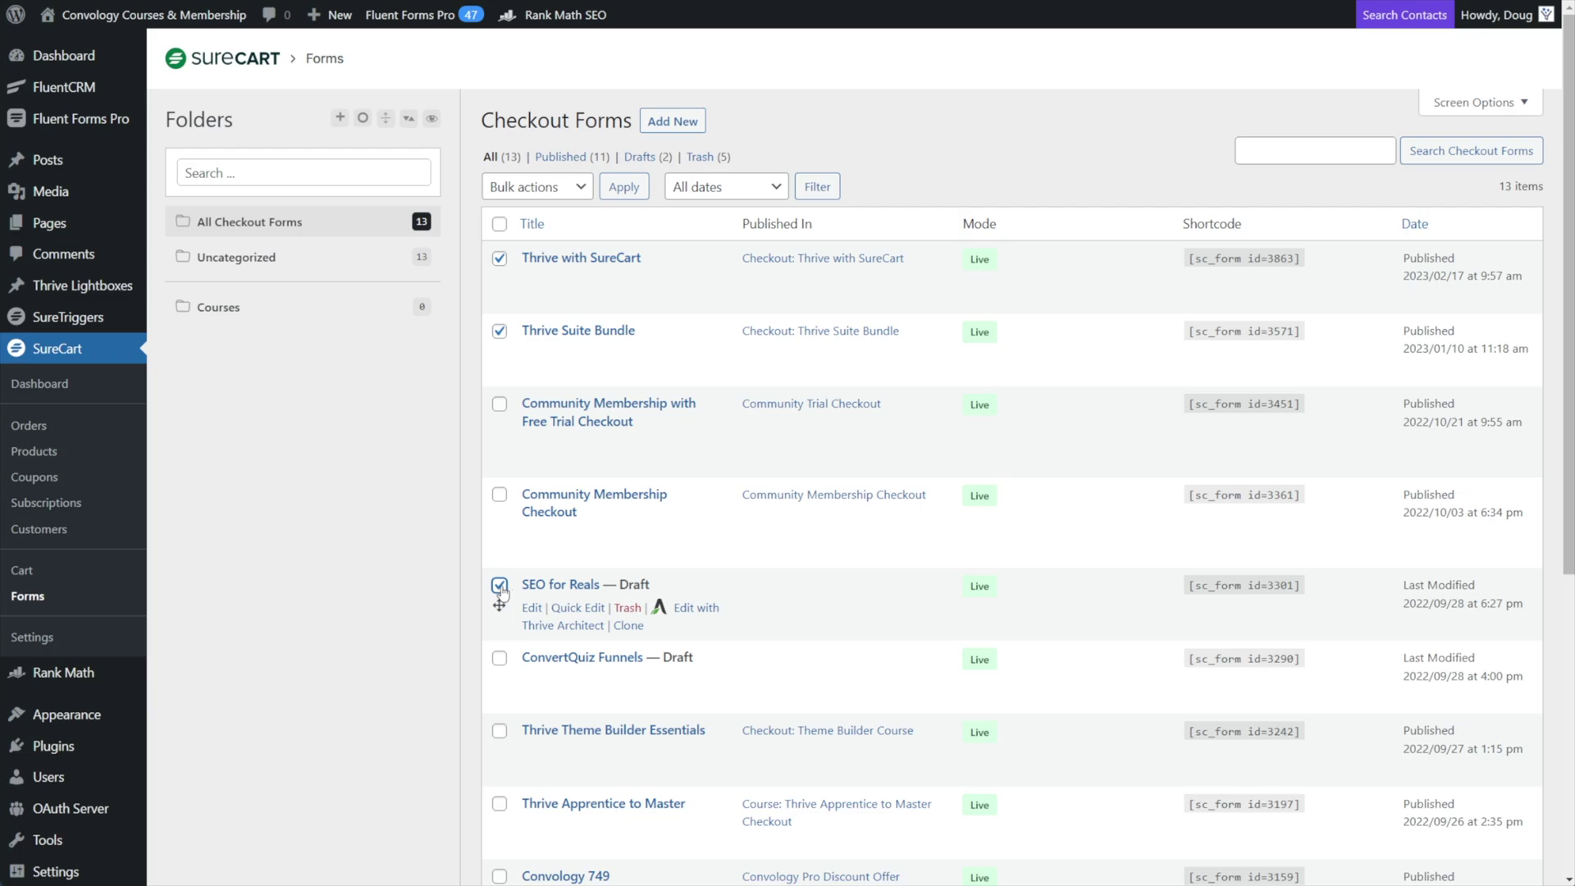
click(500, 659)
scroll(501, 648, down, 2)
click(499, 548)
click(500, 620)
scroll(500, 574, down, 3)
scroll(502, 369, up, 6)
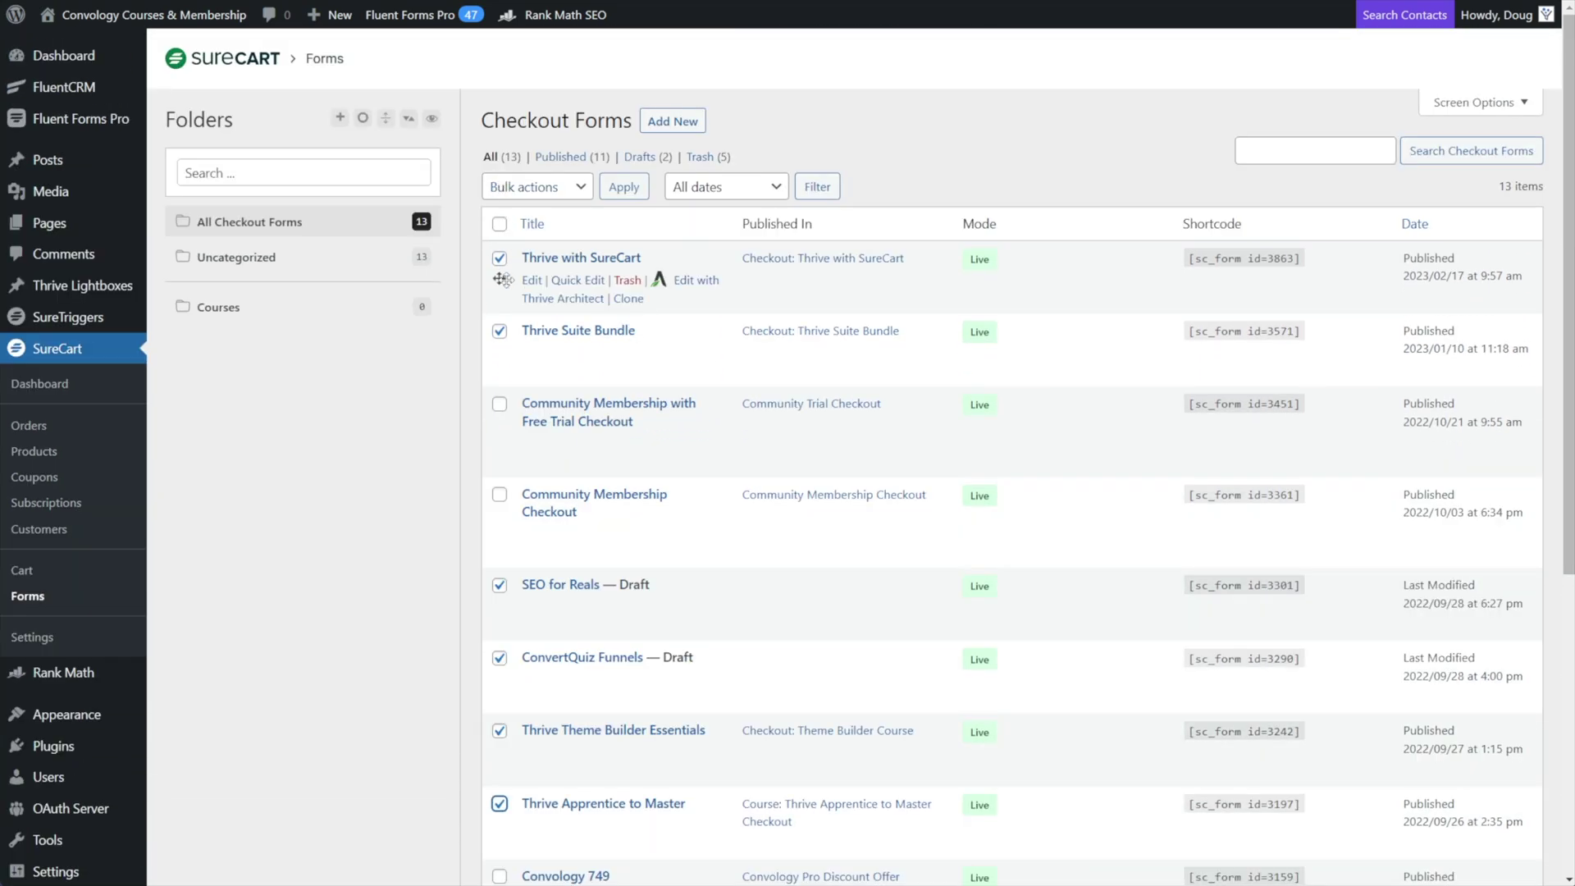
drag(503, 280, 315, 307)
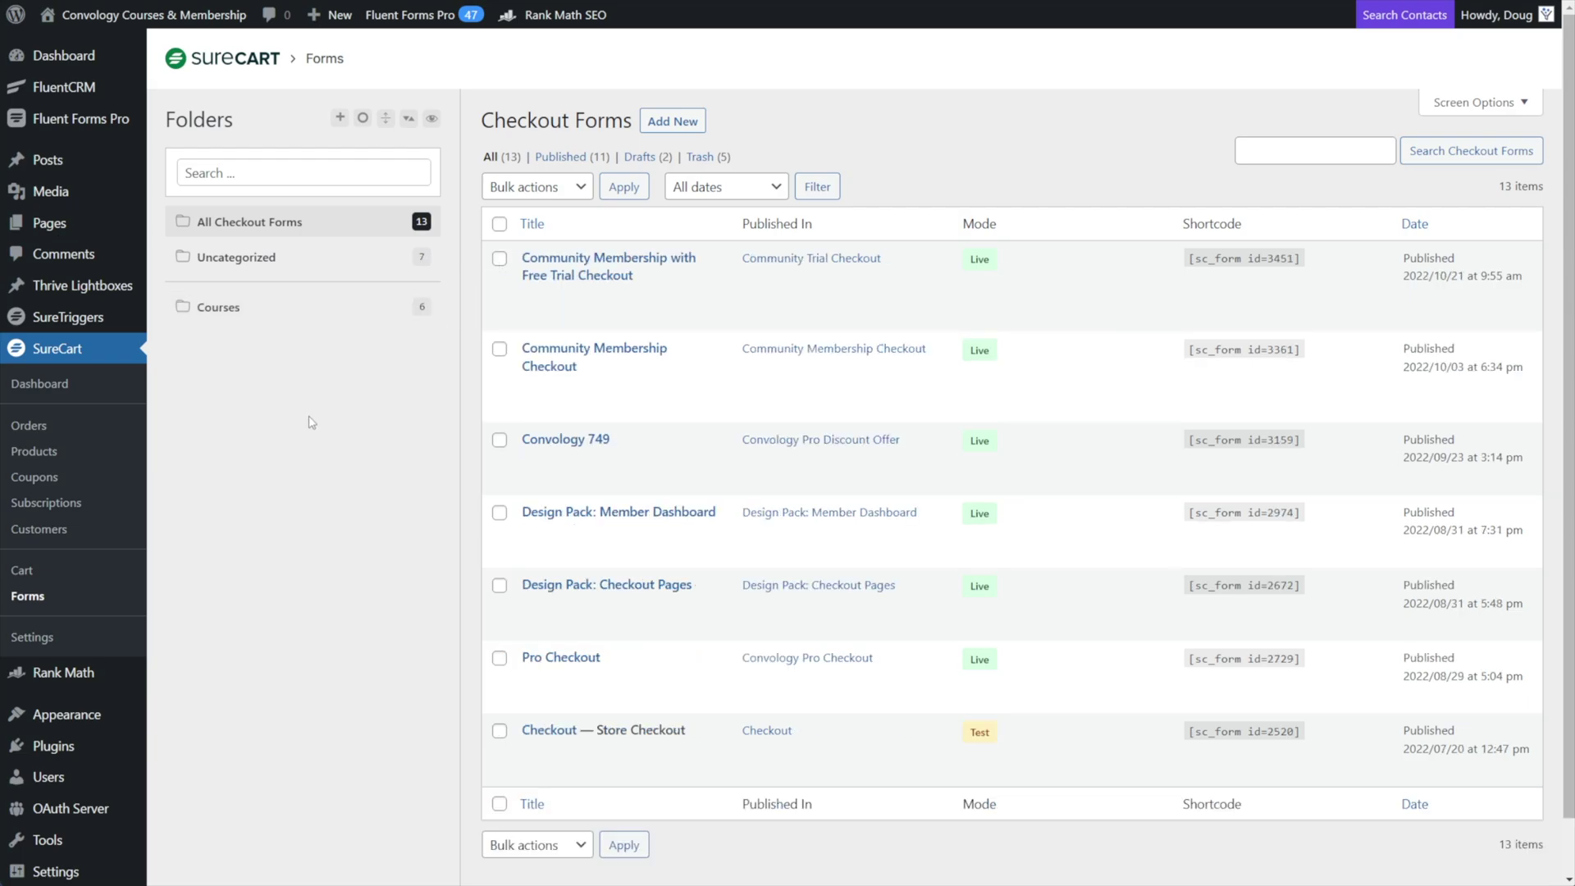
Create a Community folder and move both Community Membership checkout forms into it
click(340, 117)
text(Co)
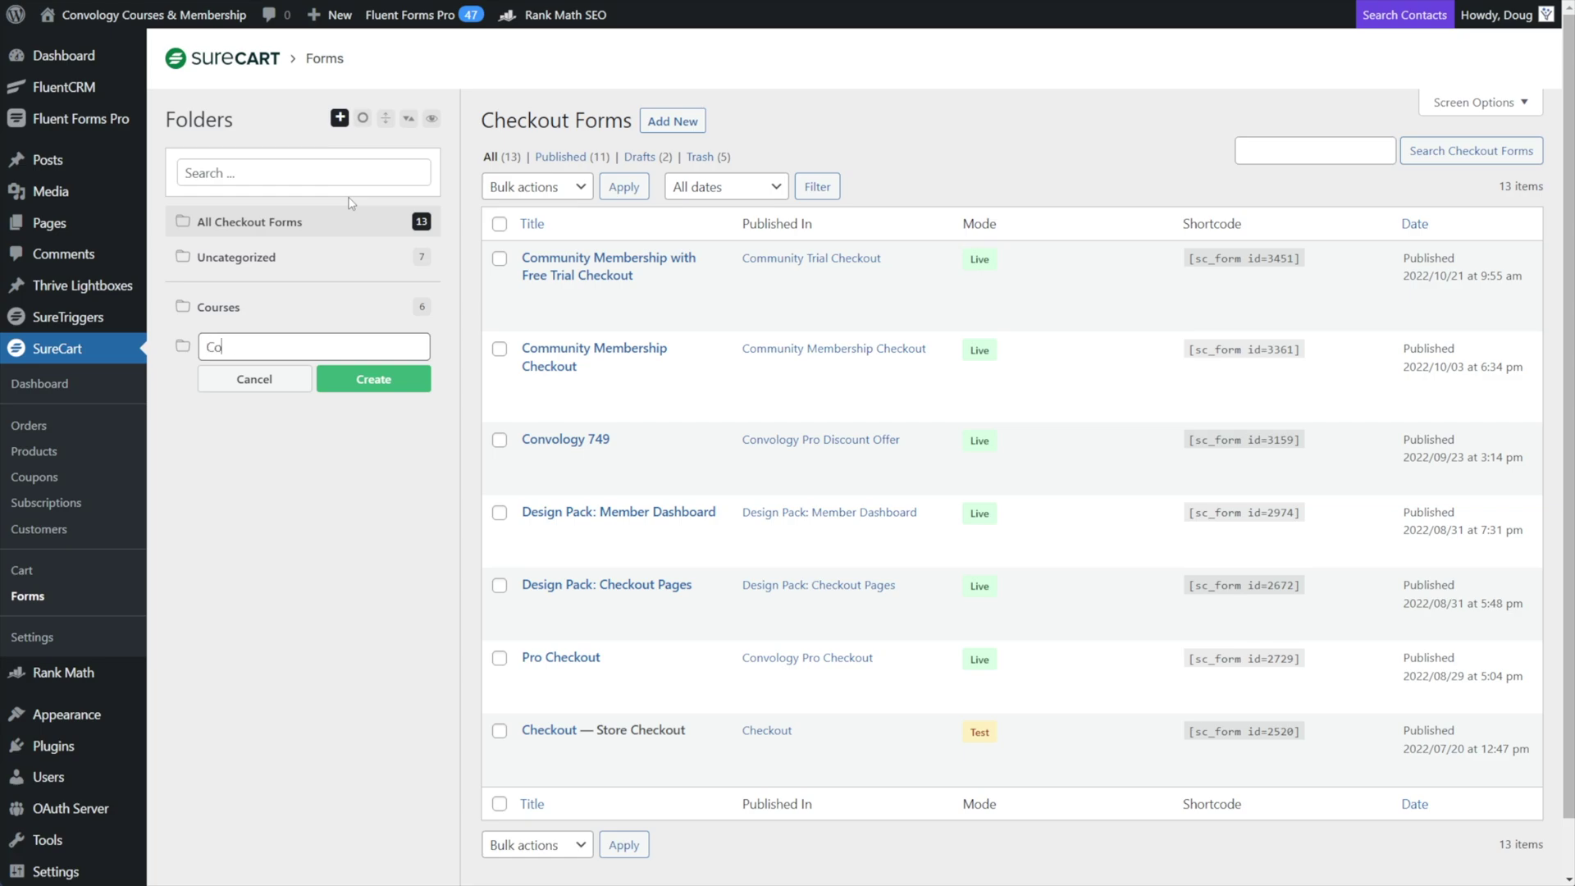
text(mmunity)
click(336, 379)
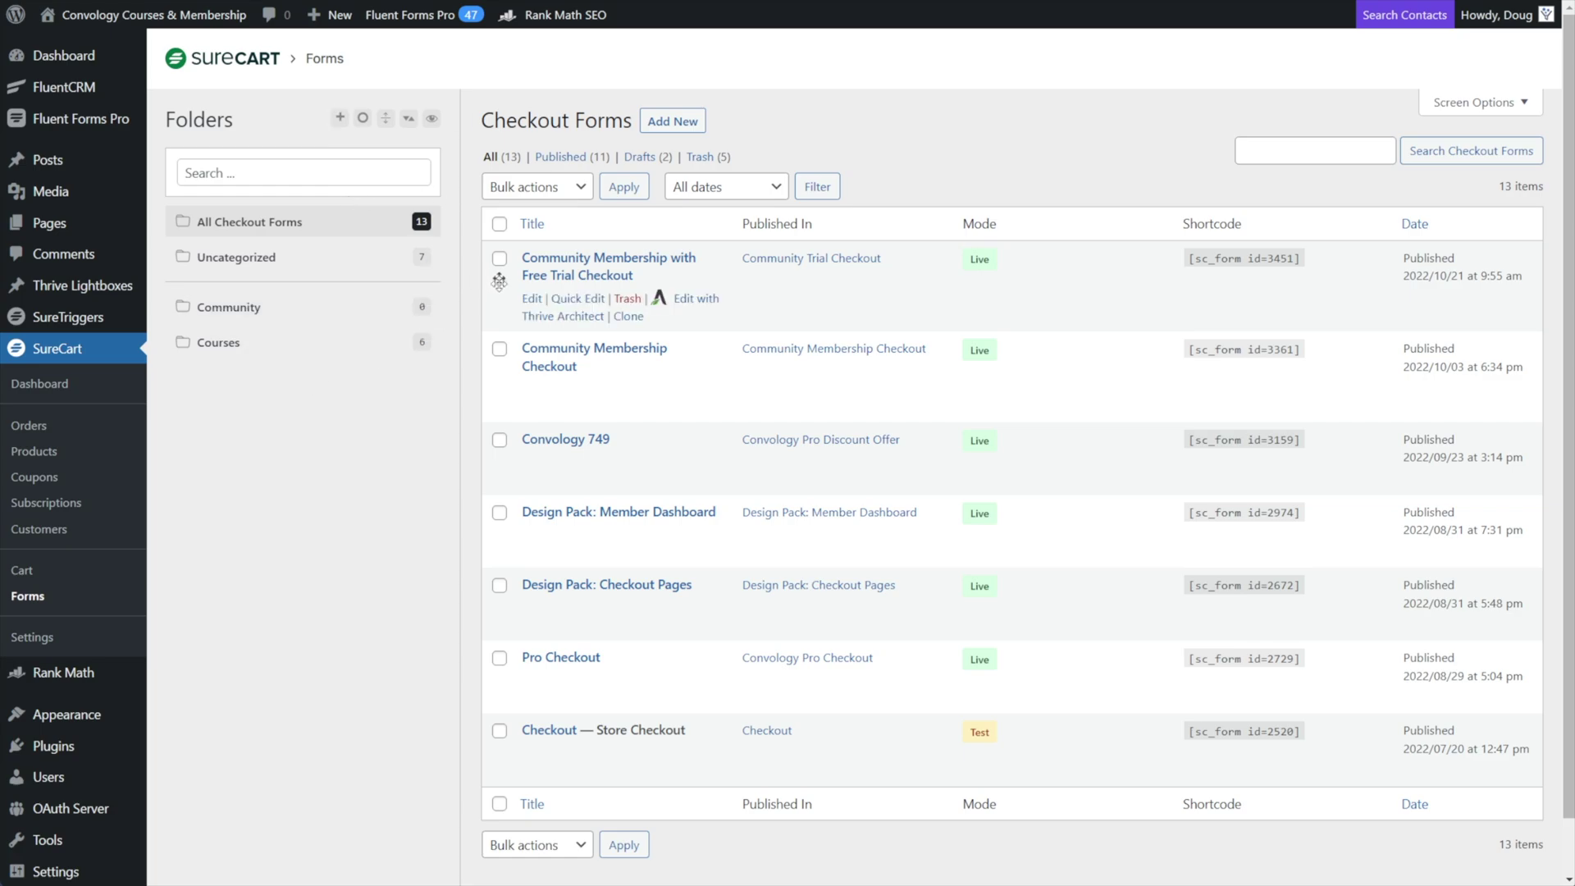
drag(492, 279, 324, 338)
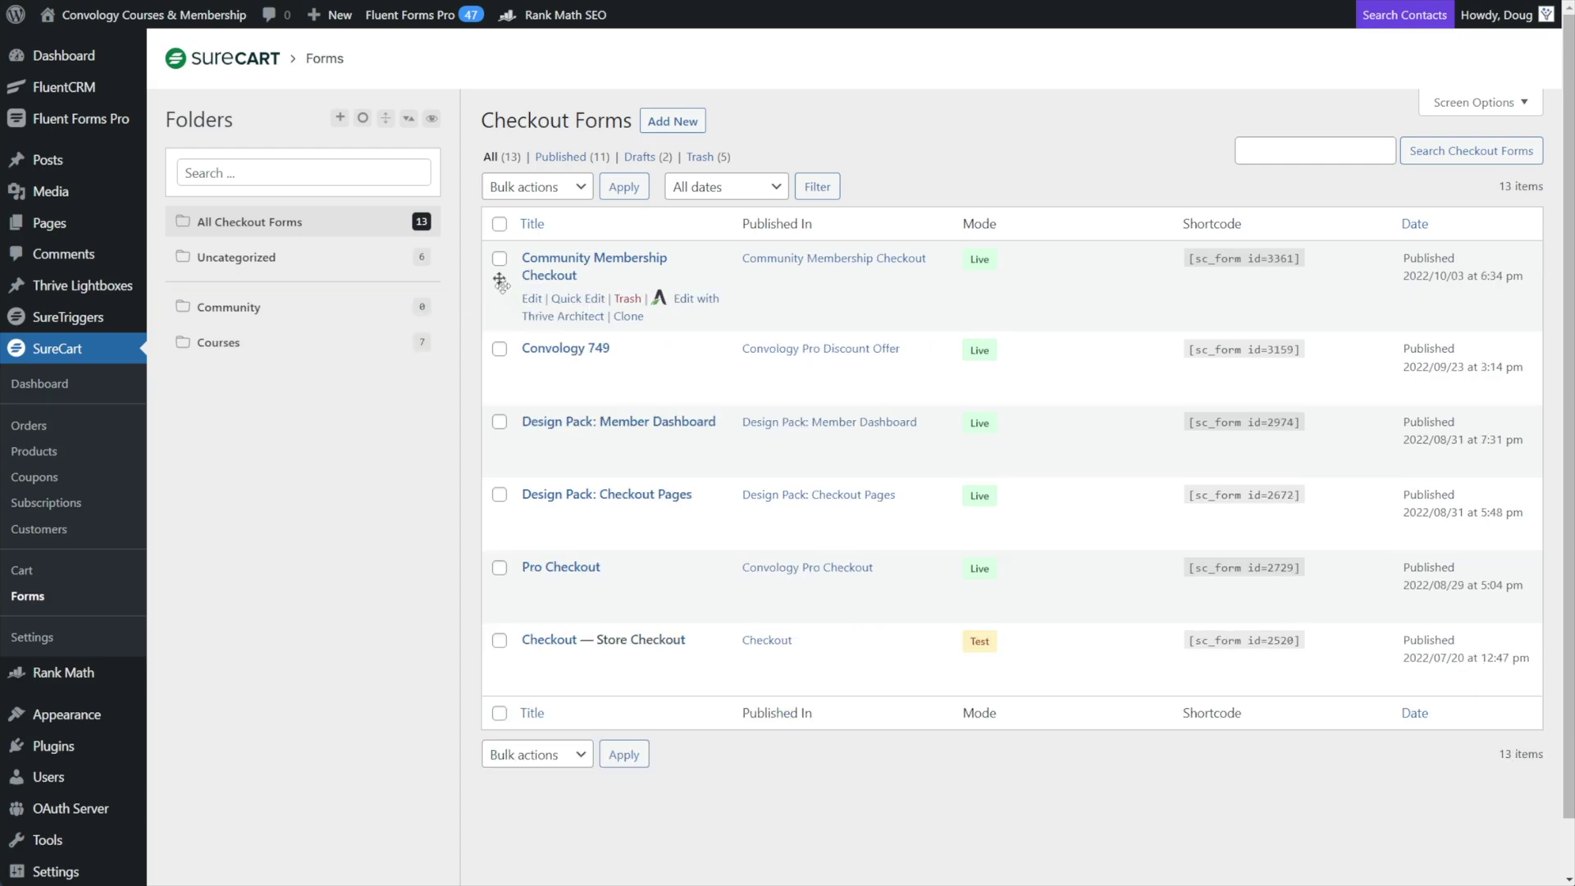
drag(499, 281, 283, 340)
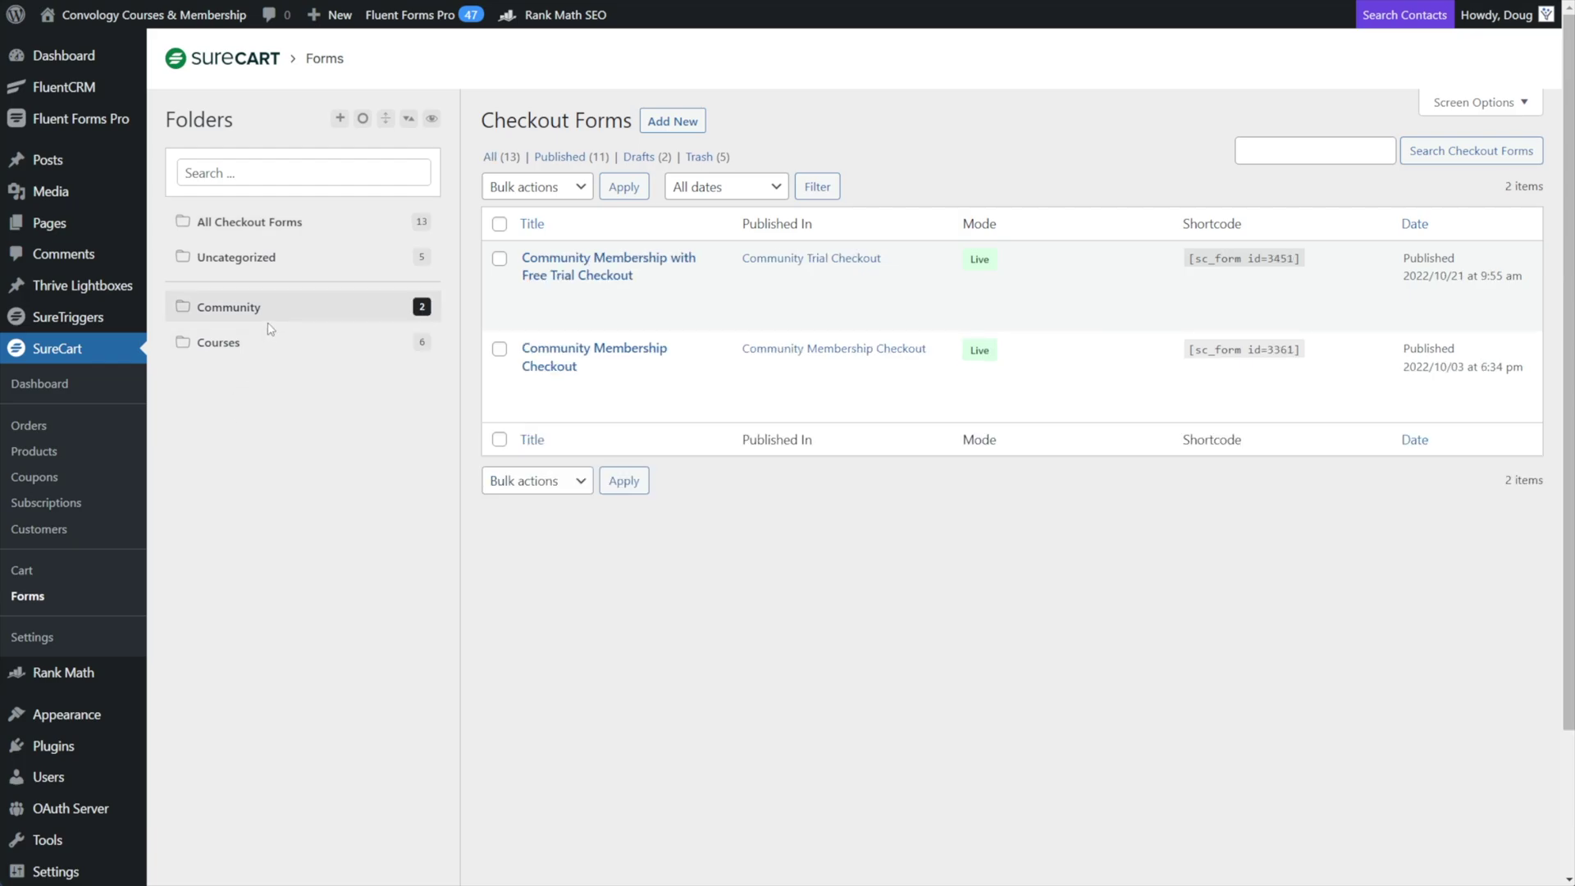
click(233, 229)
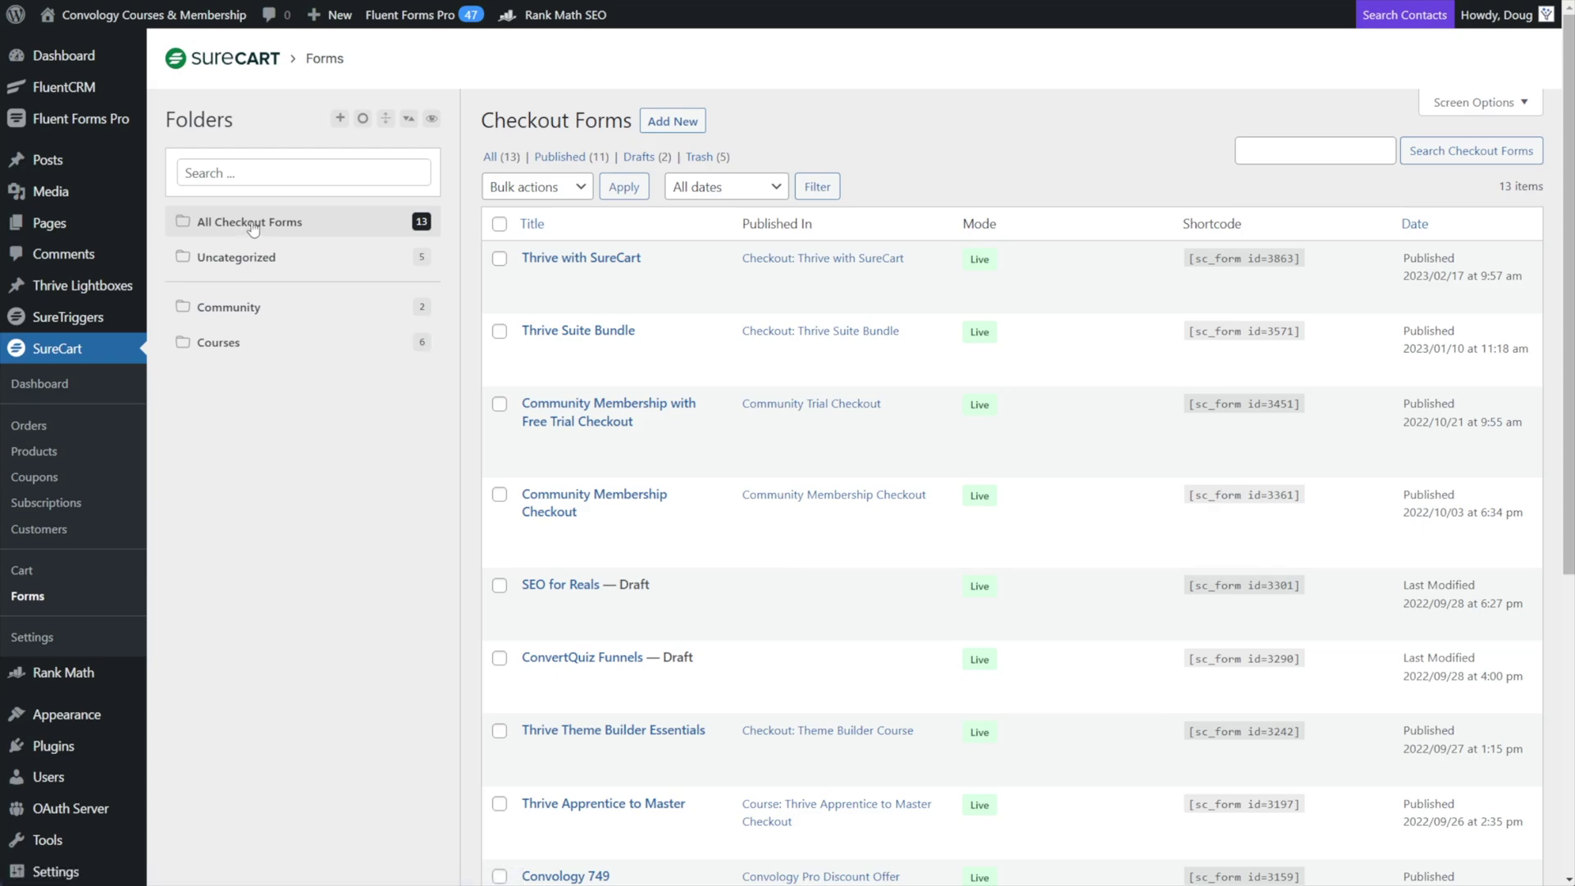
Collapse the Folders panel to widen the checkout forms list, then restore it
scroll(551, 533, down, 5)
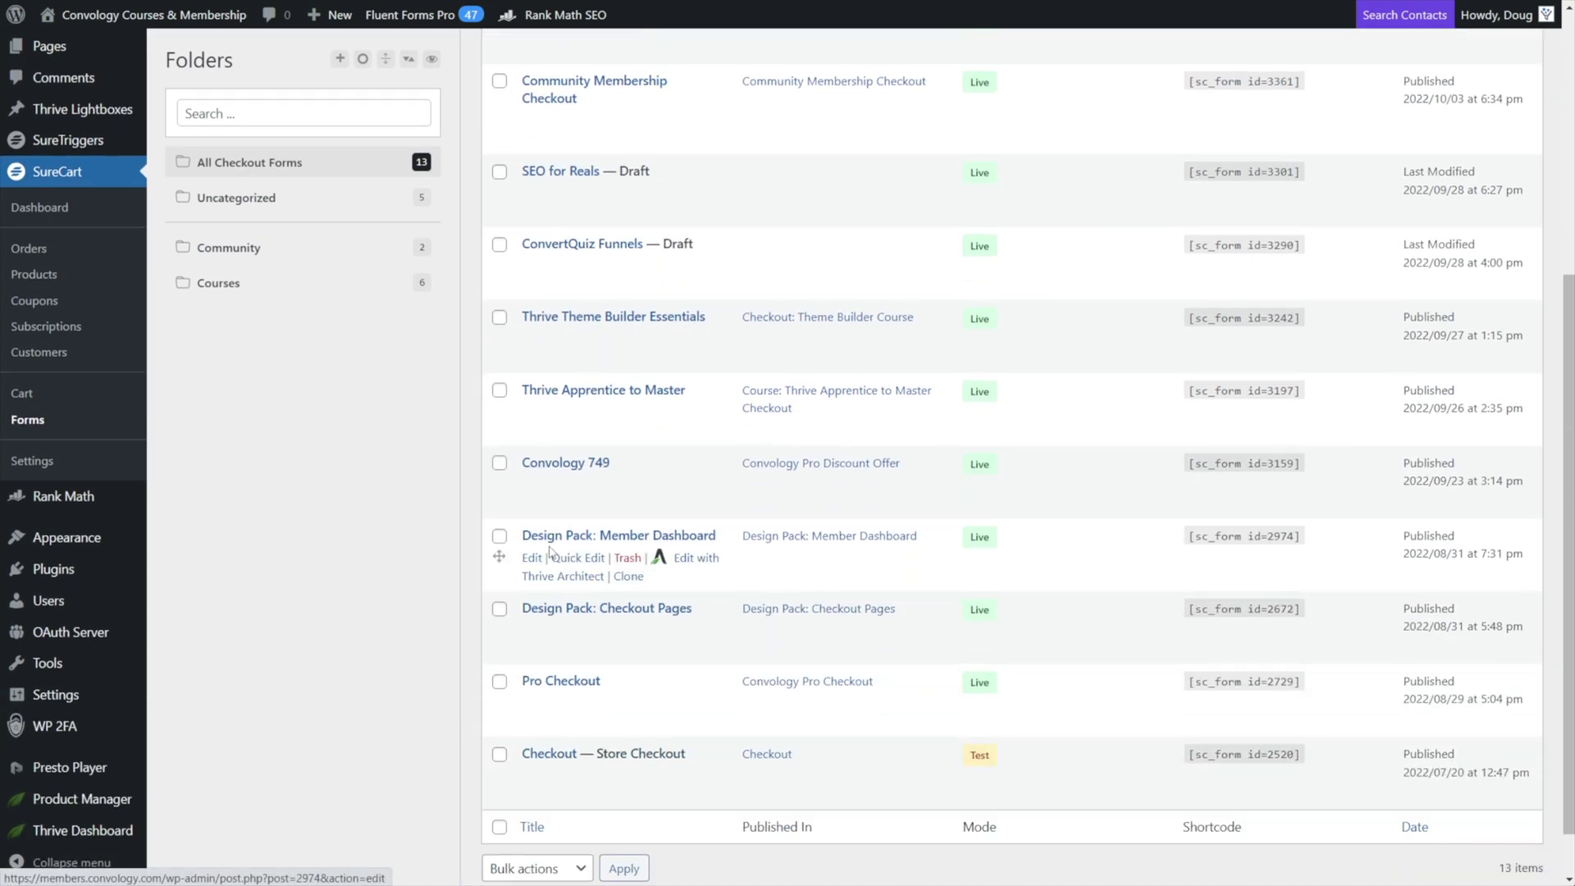
scroll(551, 551, up, 5)
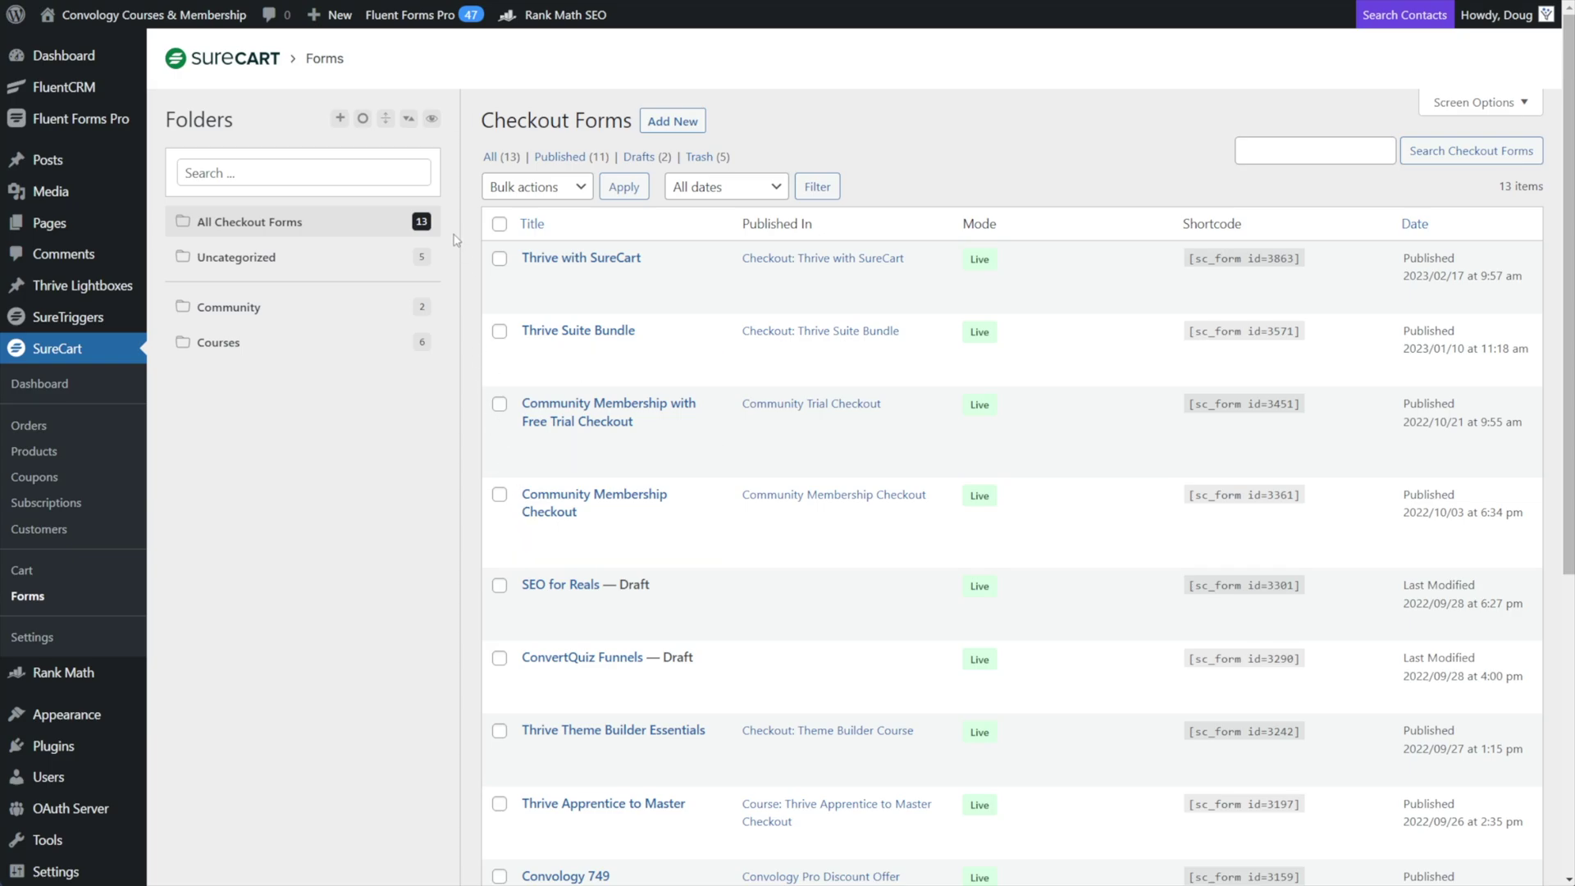
mouse_move(460, 121)
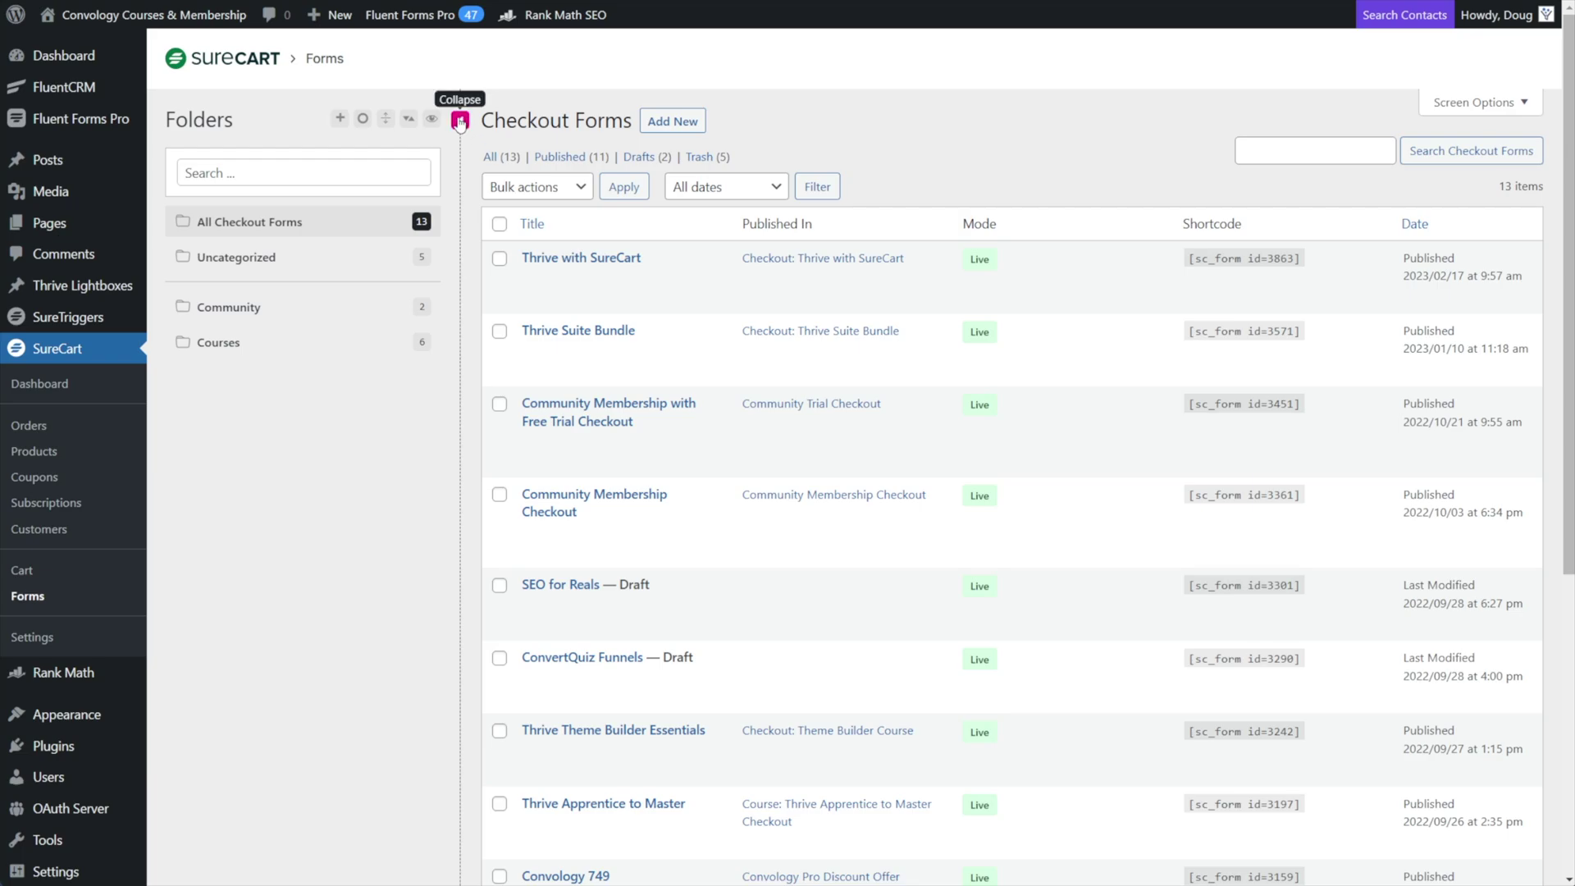
click(461, 128)
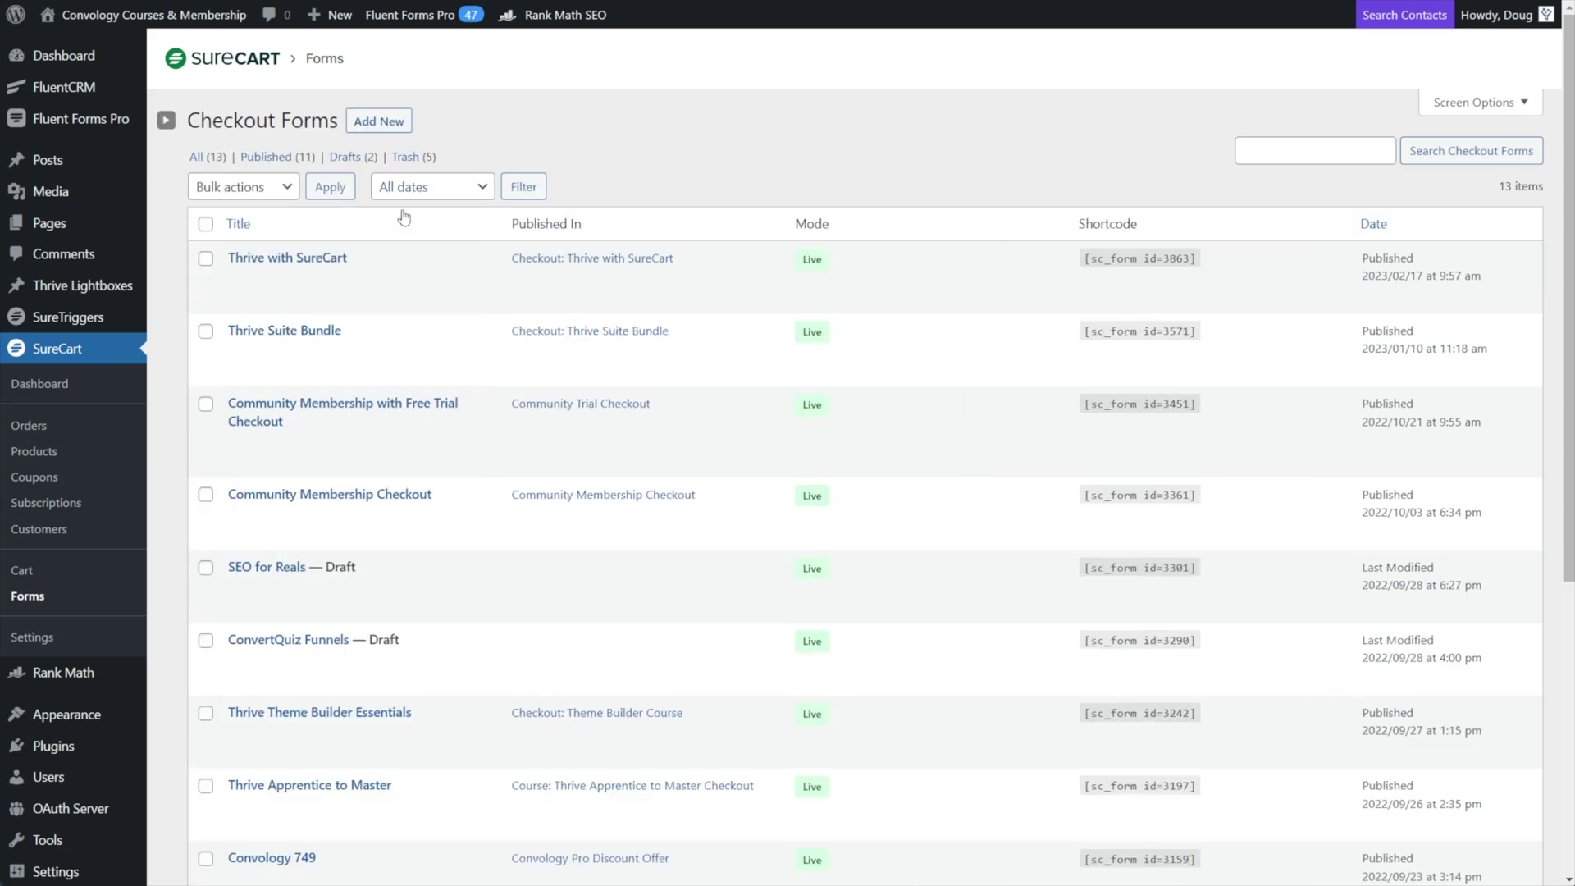
click(167, 120)
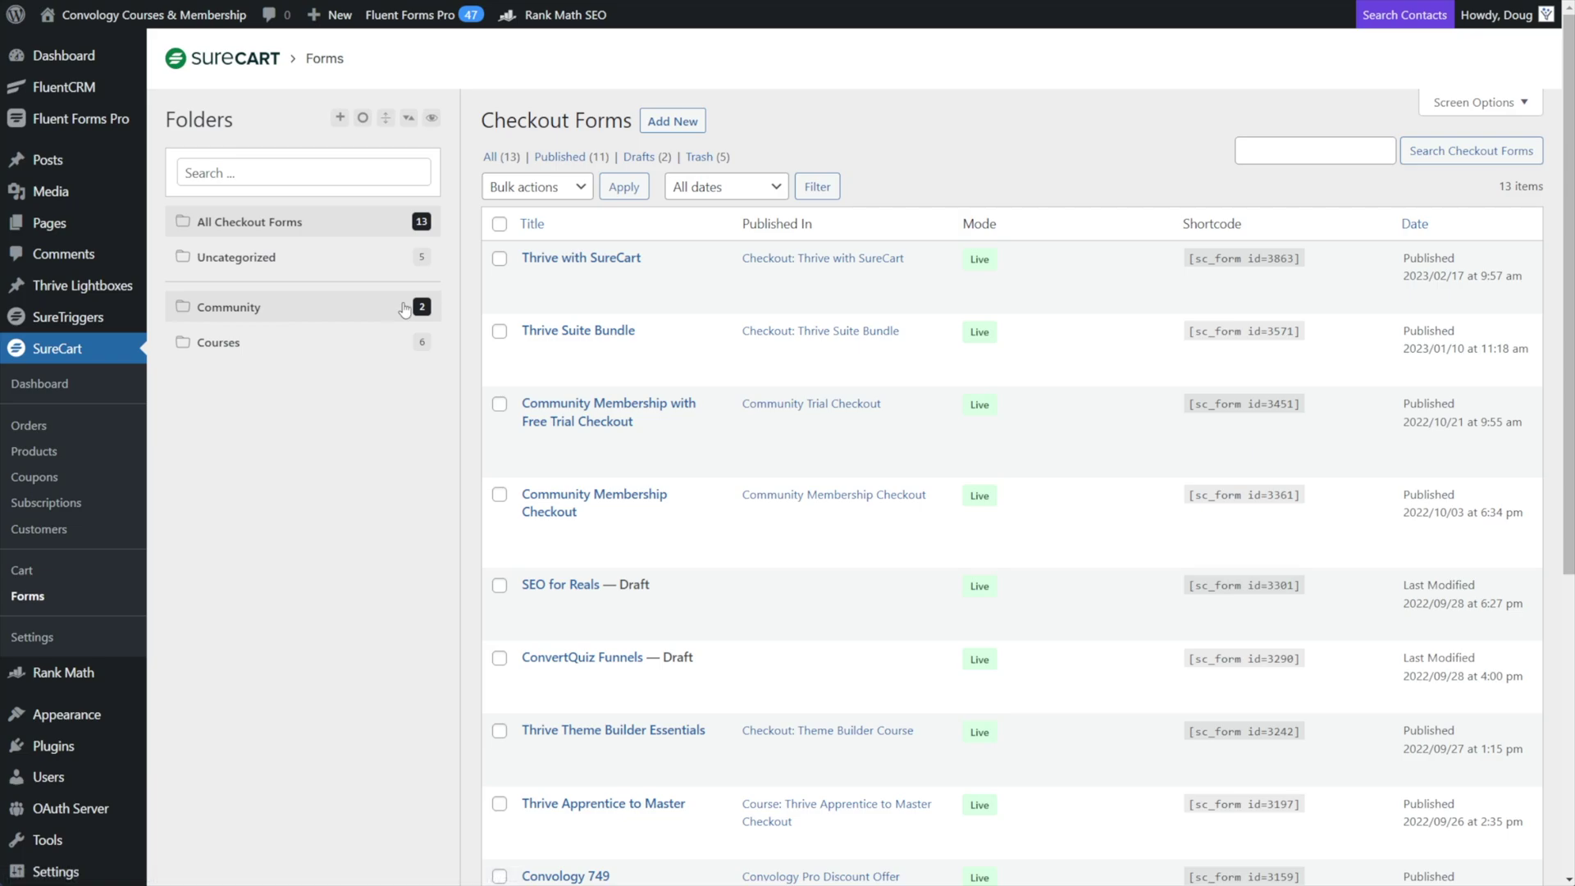
Filter the checkout forms list to show only the Courses folder
scroll(568, 332, down, 1)
scroll(568, 331, down, 3)
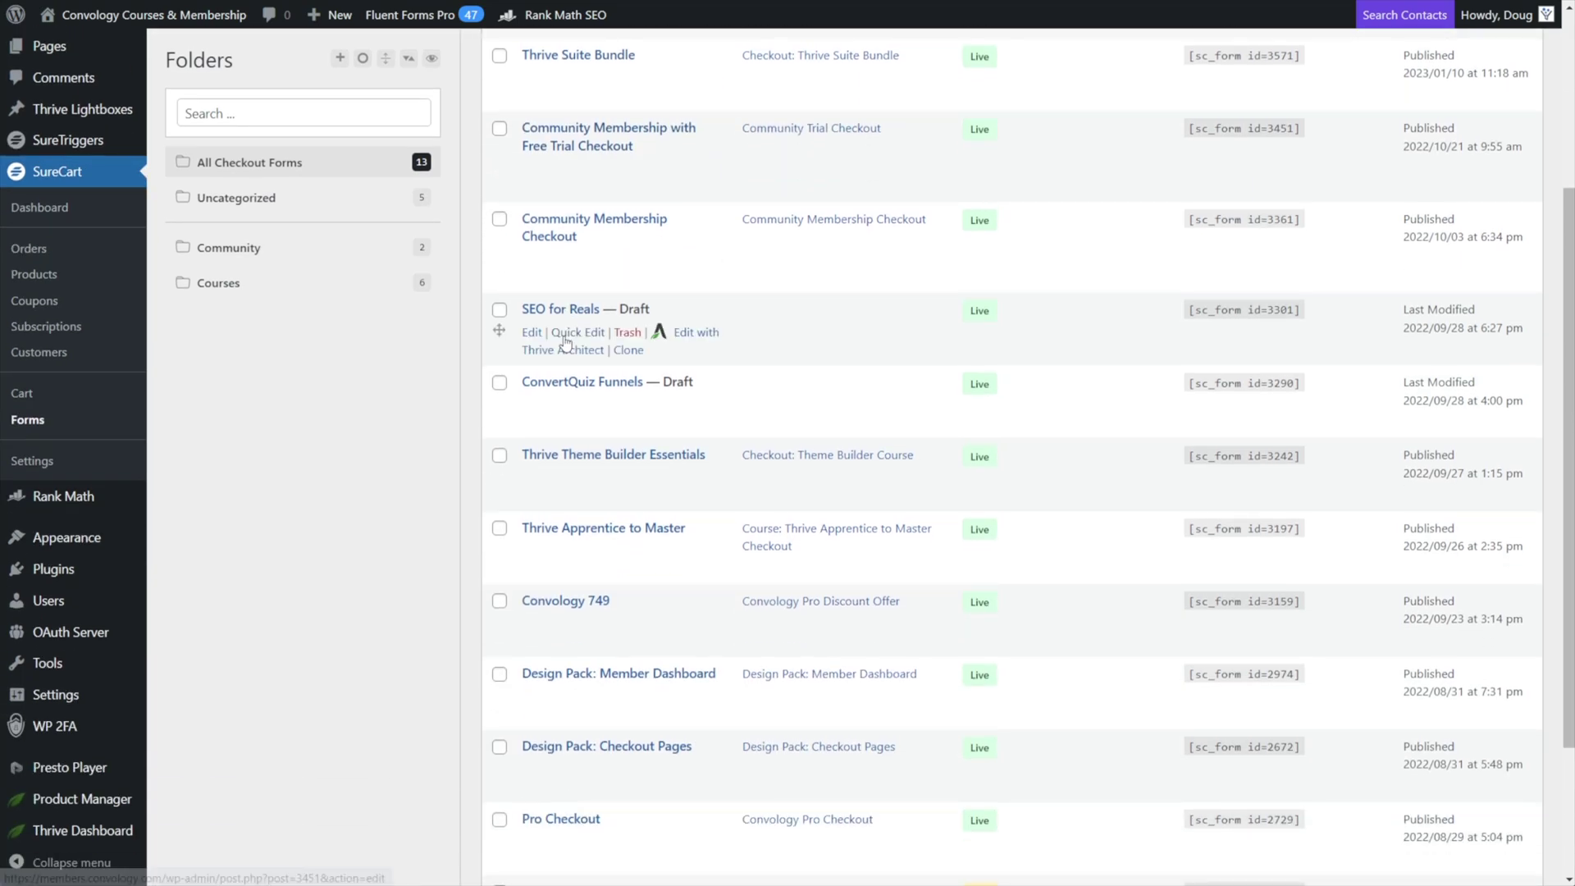
scroll(823, 234, up, 4)
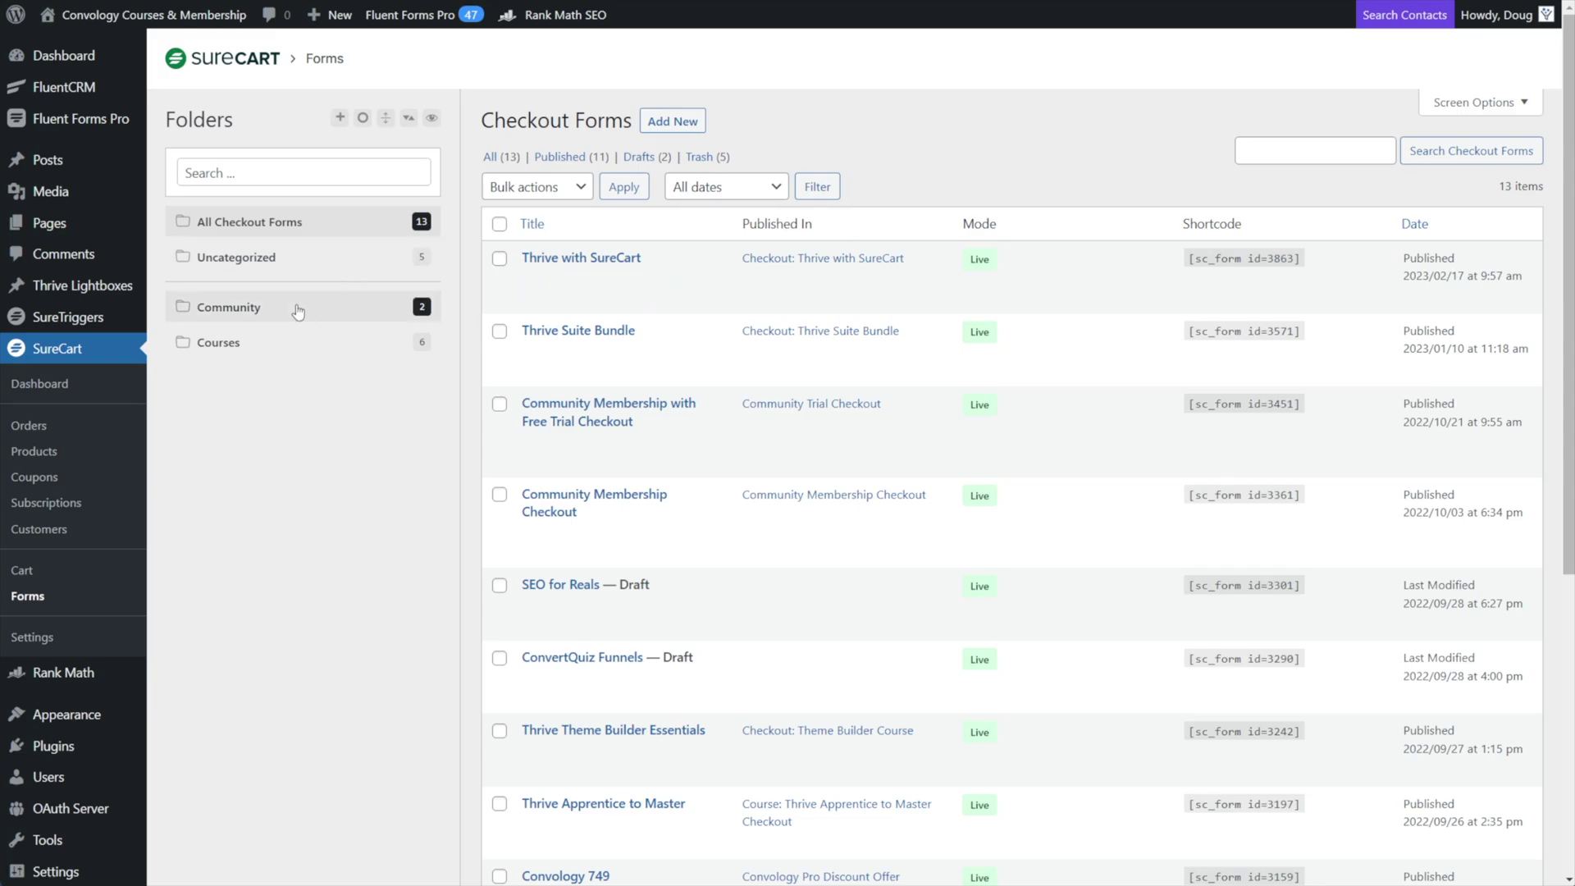
click(225, 349)
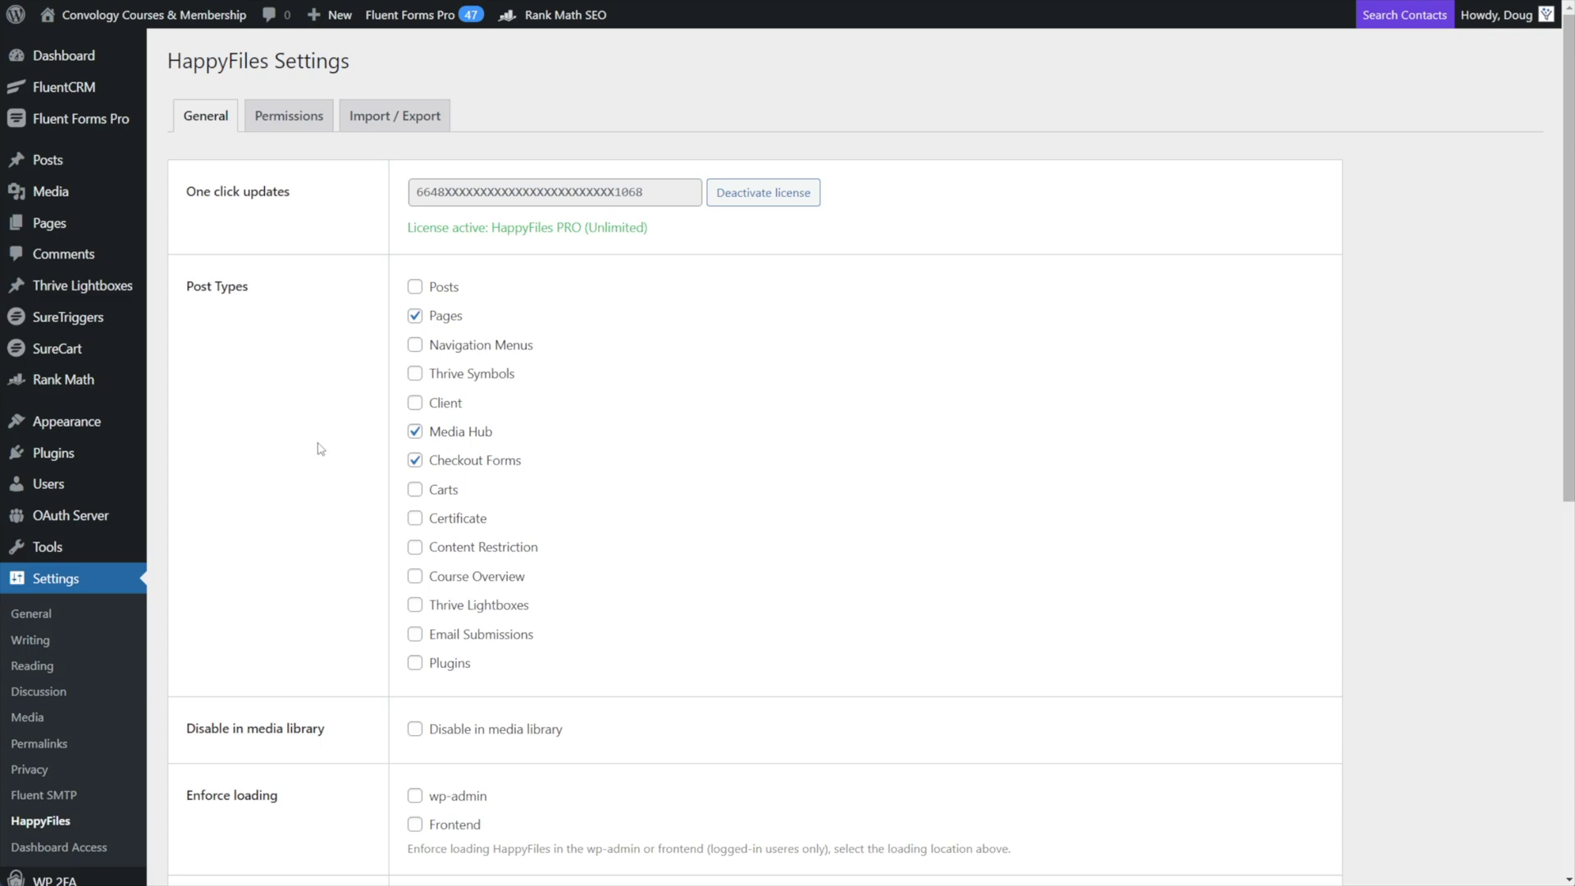
scroll(321, 447, down, 5)
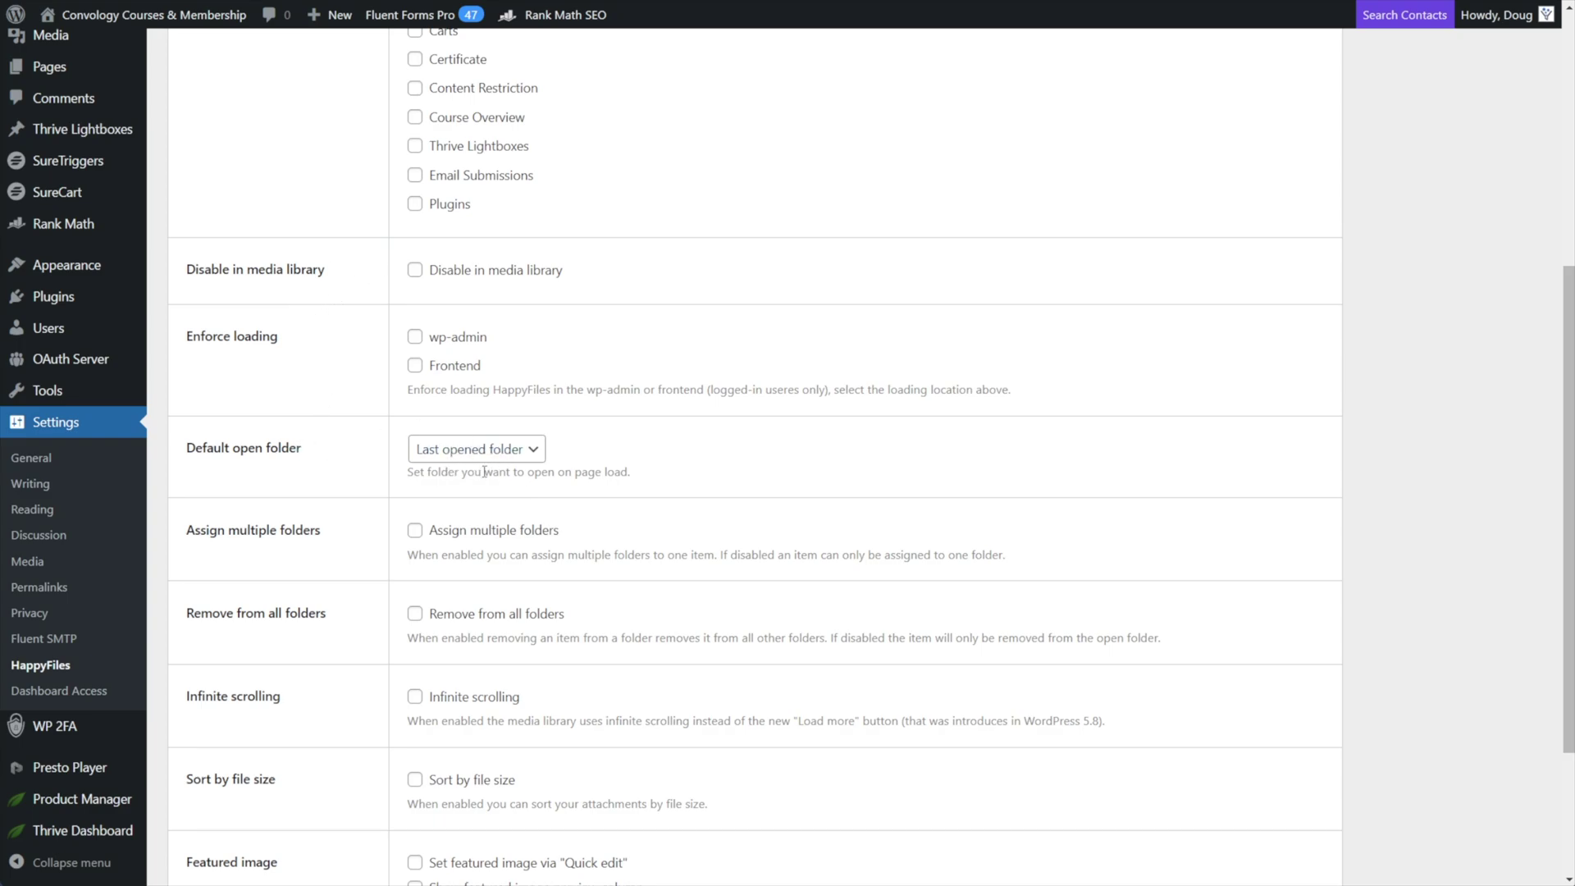
scroll(426, 458, down, 1)
scroll(425, 458, down, 3)
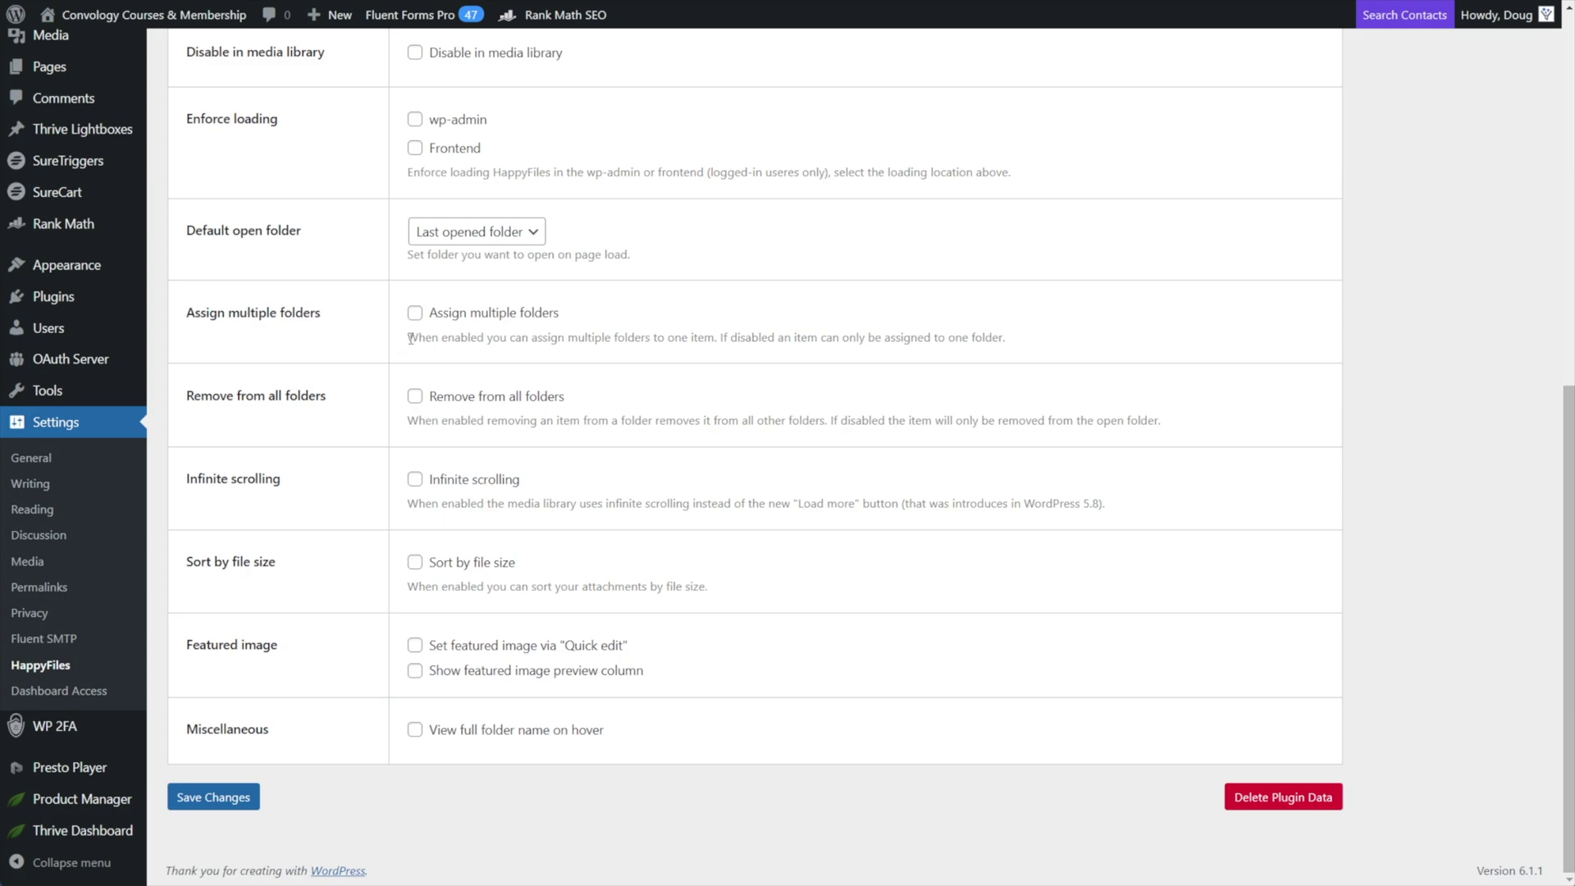
scroll(408, 349, up, 8)
scroll(418, 359, up, 2)
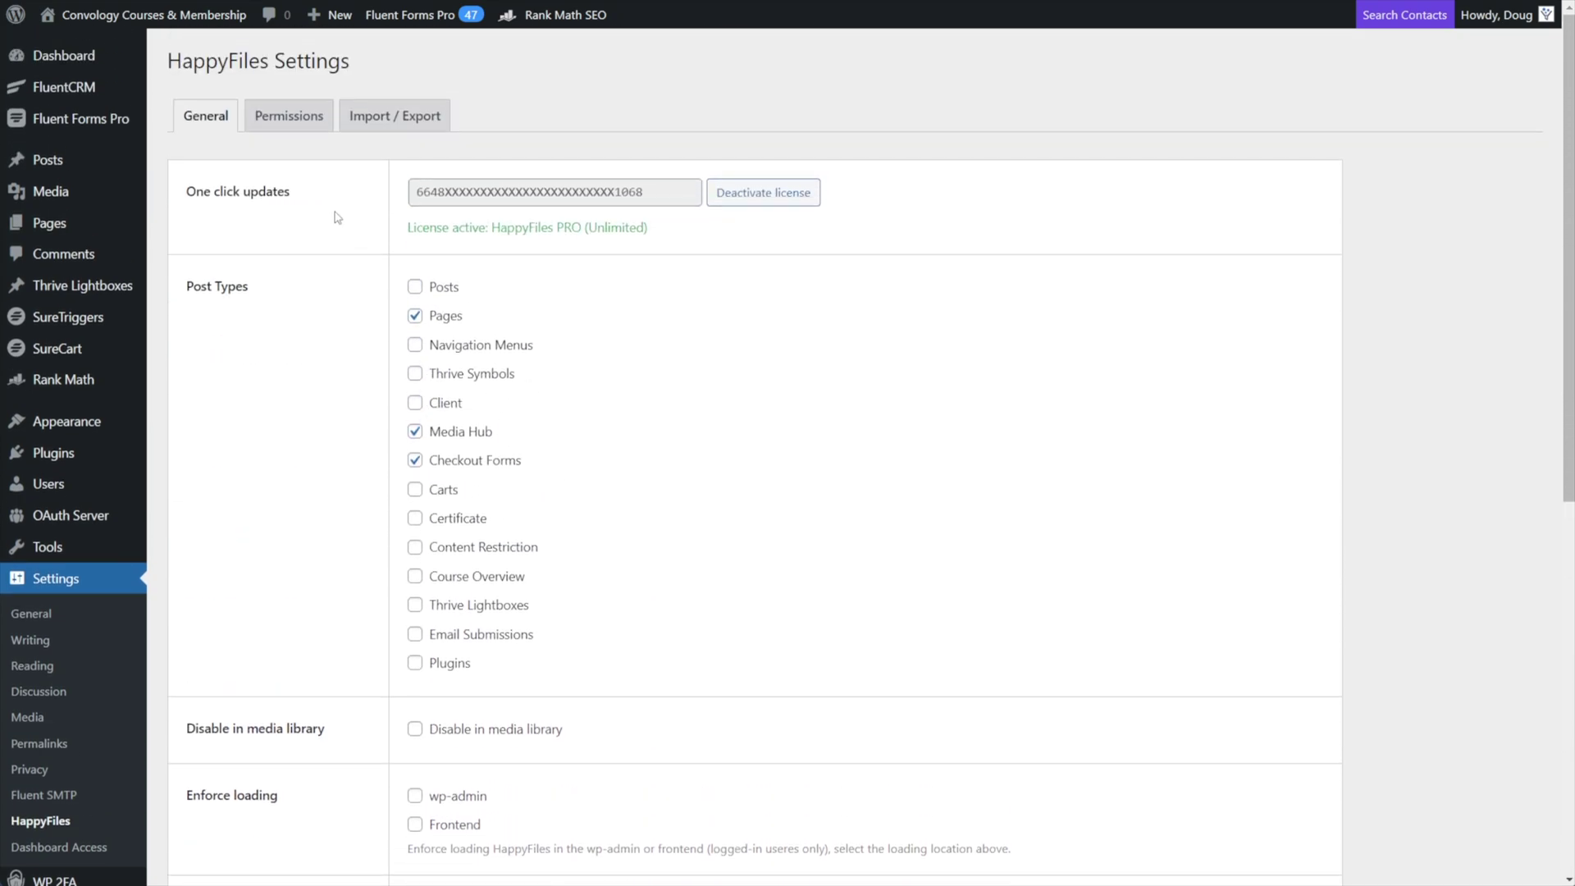
Review the folder access roles on the HappyFiles Permissions settings tab
click(293, 119)
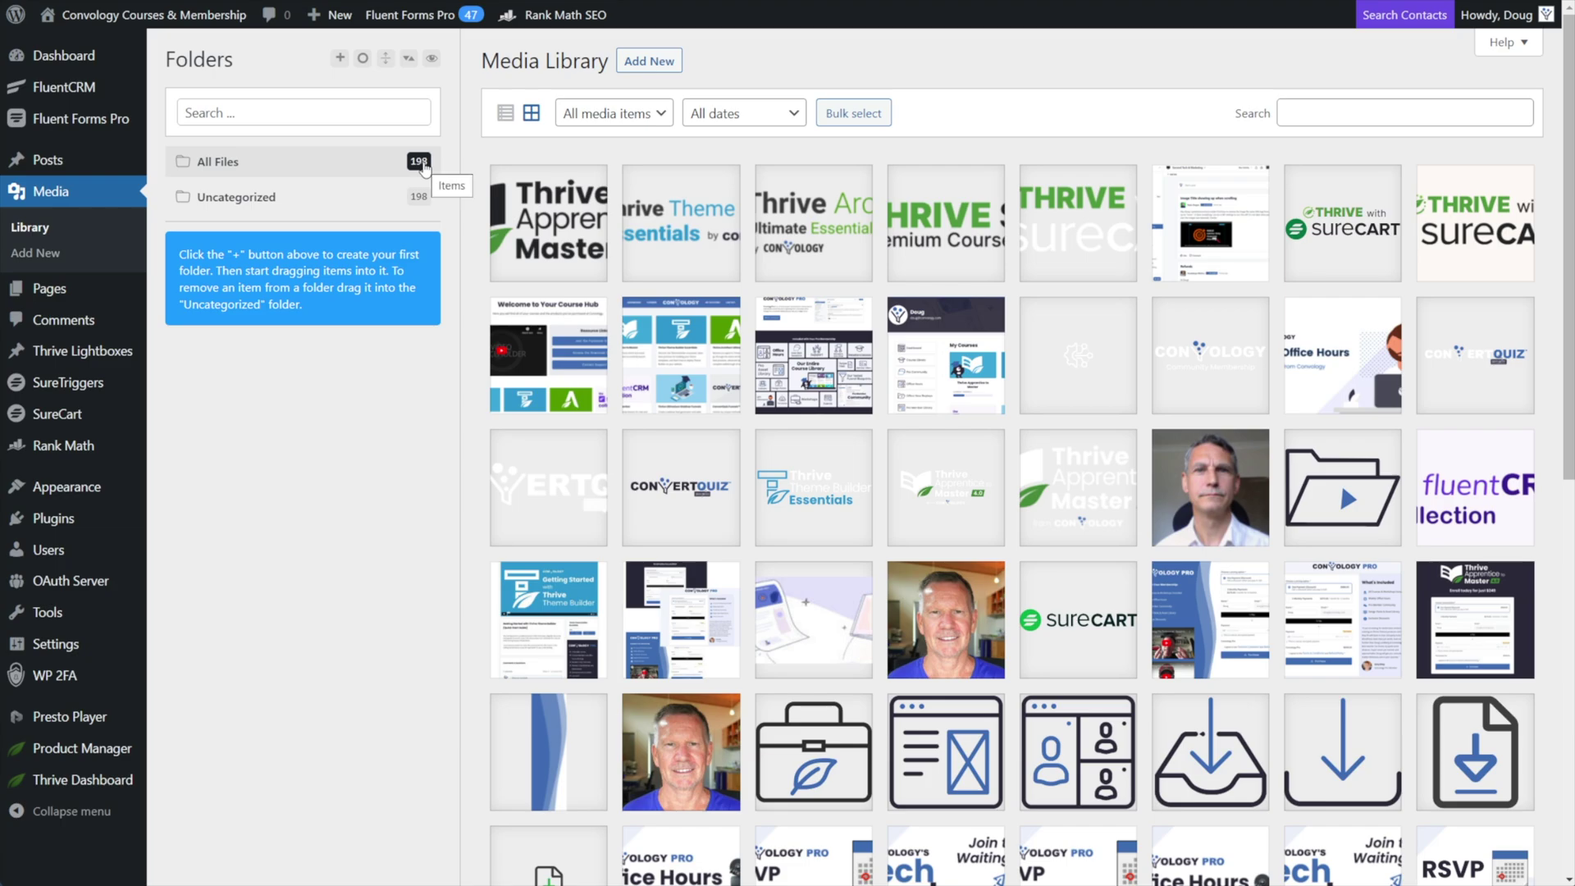
Load more items into the Media Library grid, bringing it to 80 of 197
scroll(899, 414, down, 6)
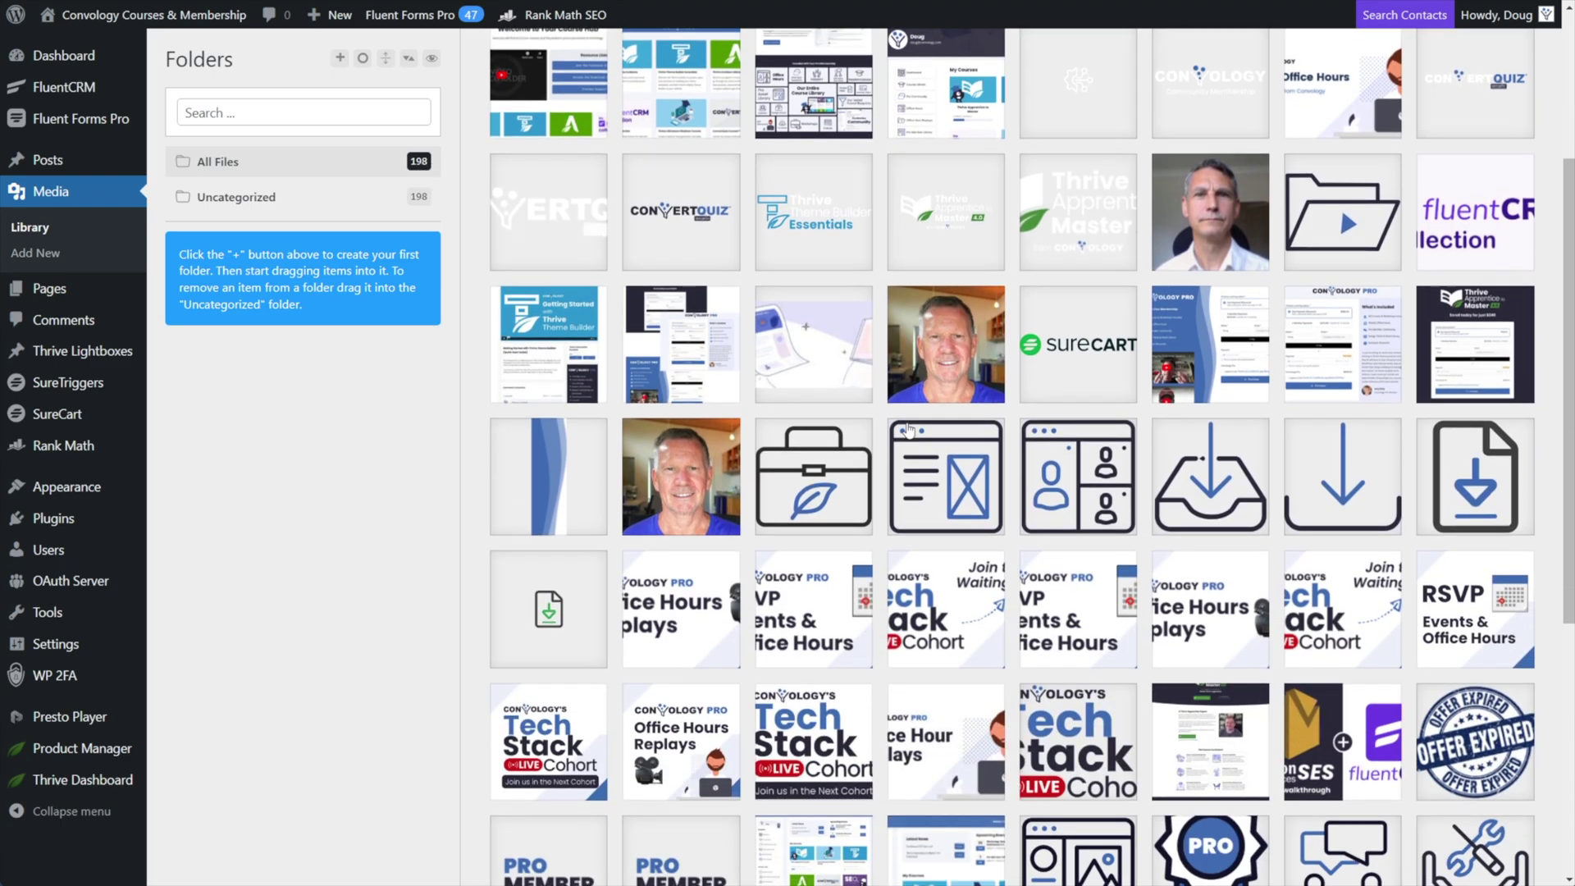
scroll(911, 428, down, 3)
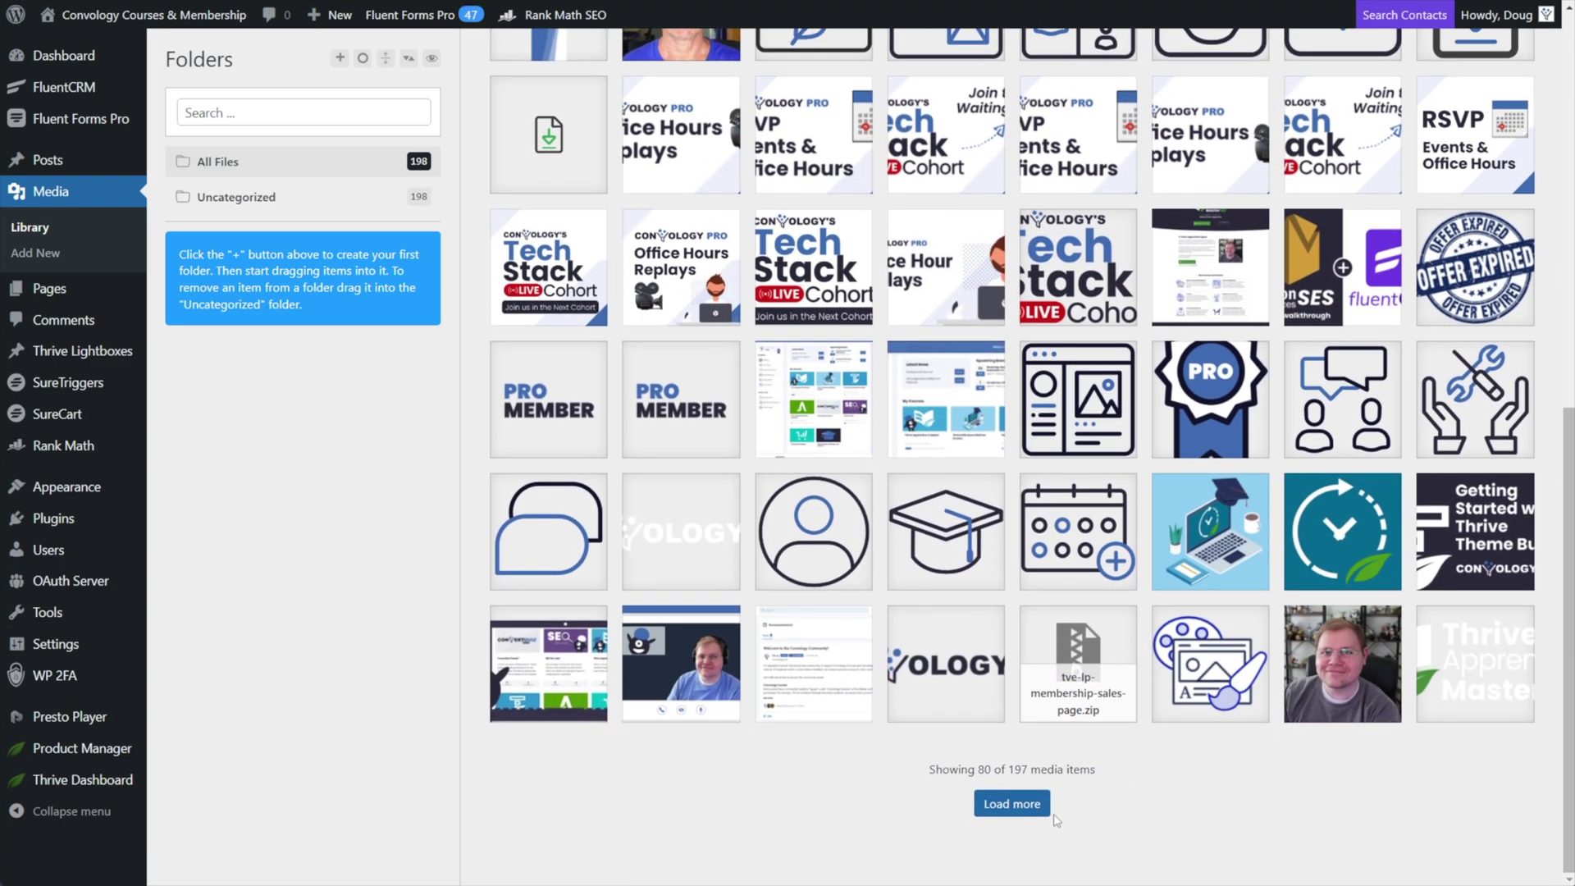
click(1012, 803)
scroll(814, 241, up, 7)
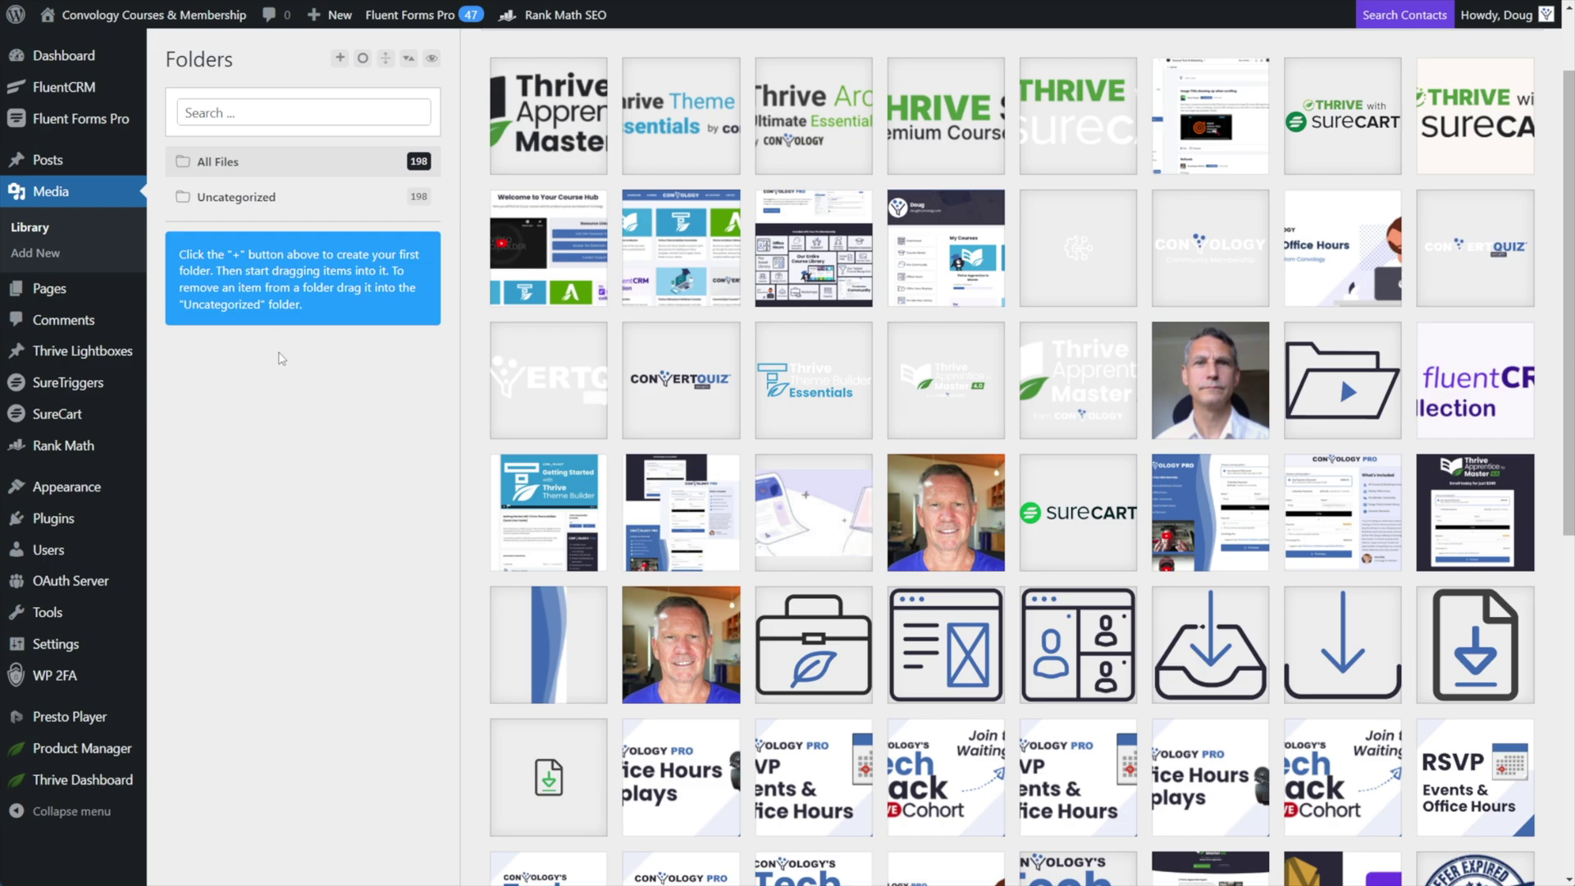
scroll(281, 358, down, 3)
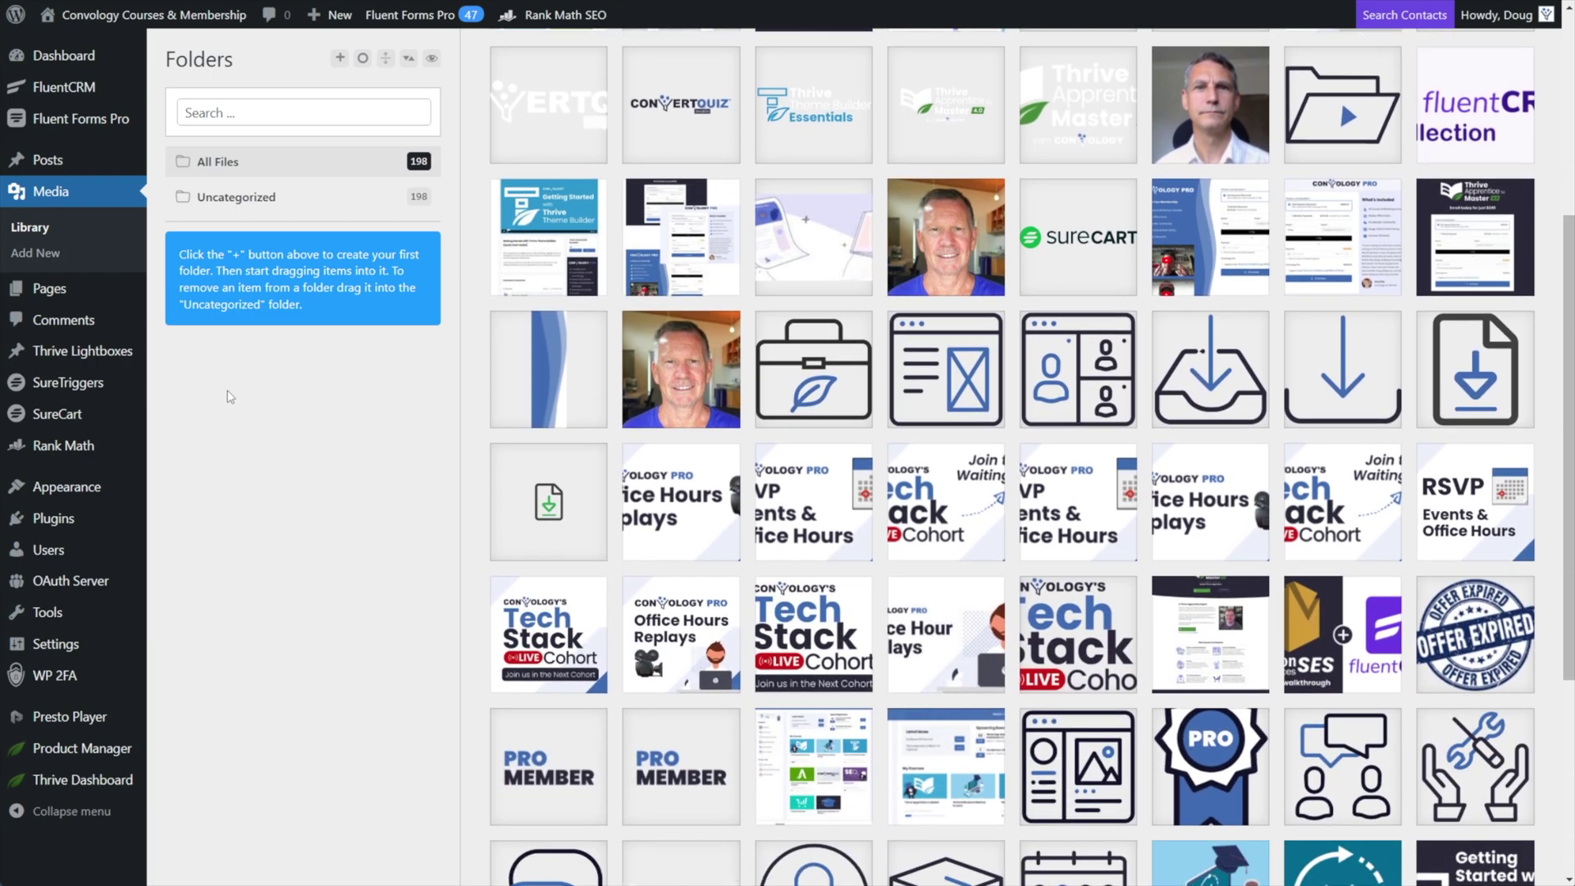
scroll(272, 394, up, 4)
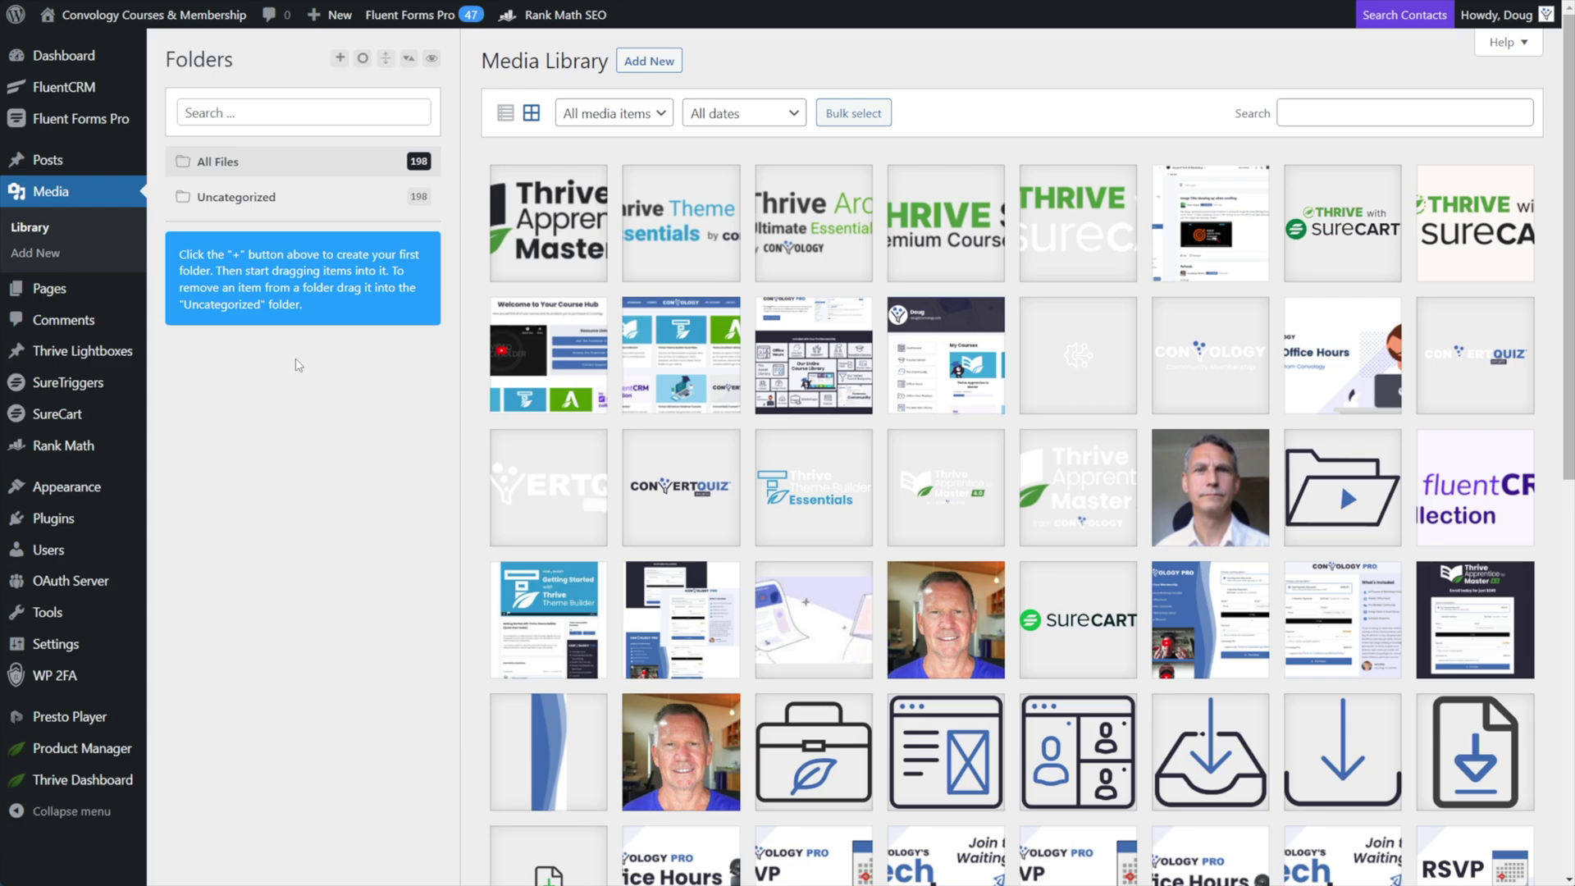
scroll(992, 736, down, 9)
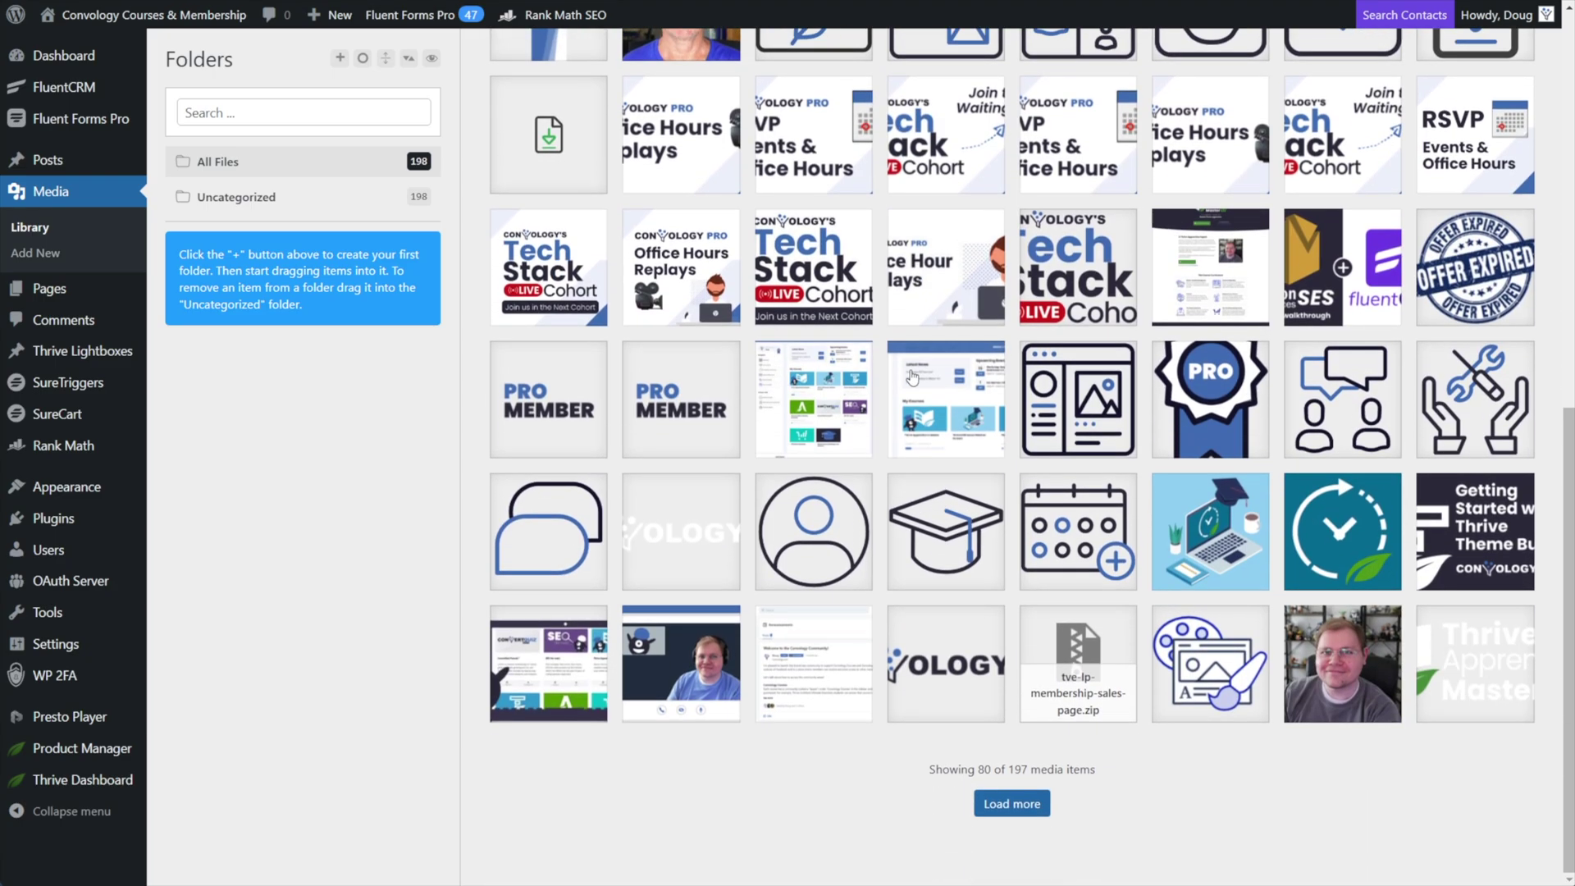